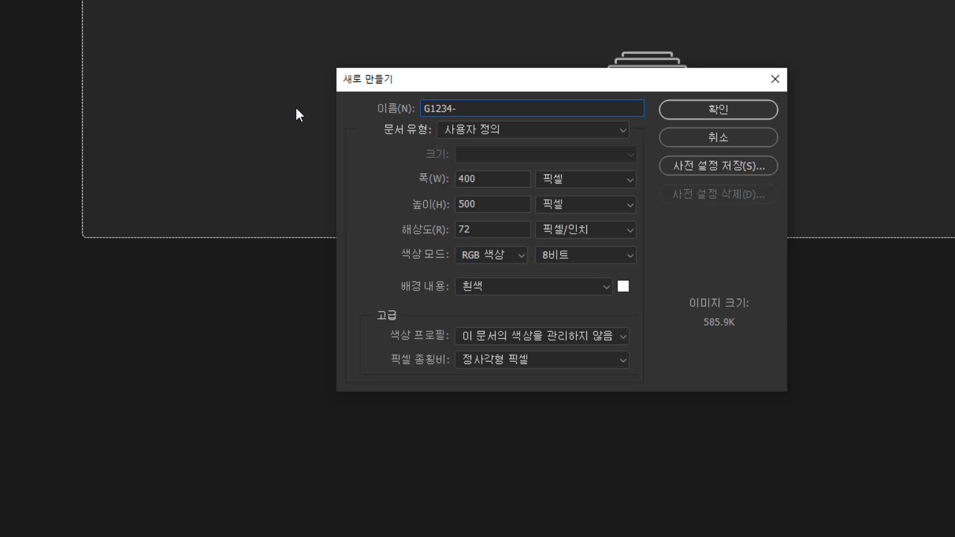
Create the 400 × 500 px document with a name ending in -2 and save it as a PSD in the GTQ folder.
type("-2")
key("Return")
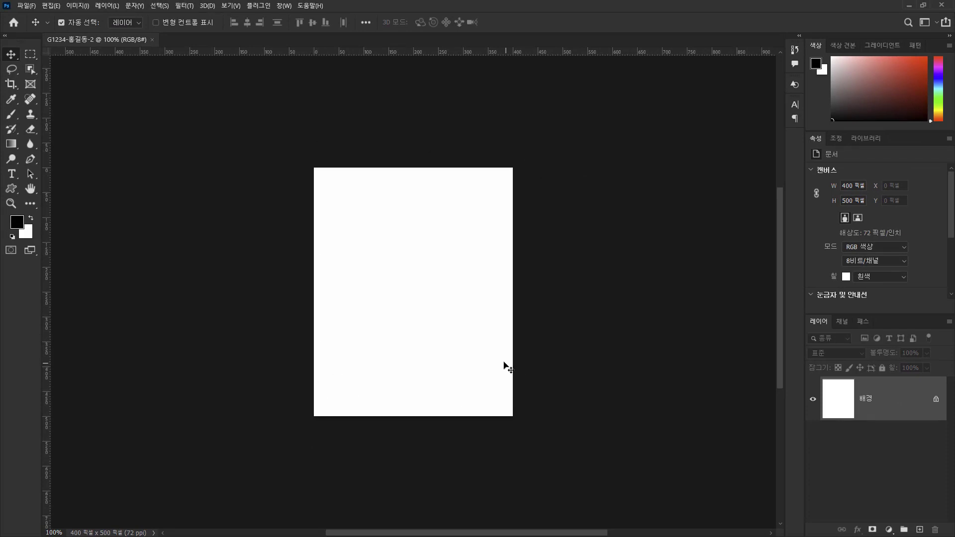
left_click(28, 7)
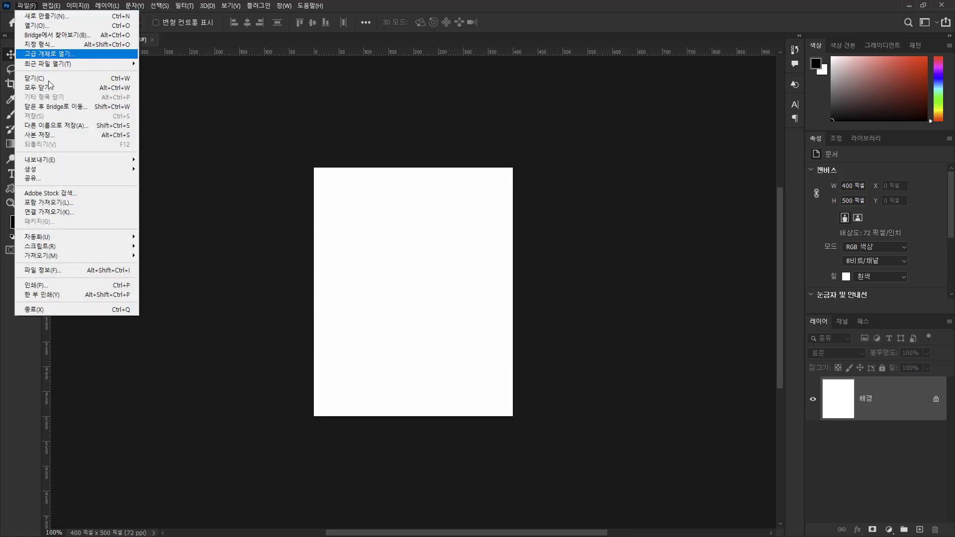
left_click(60, 127)
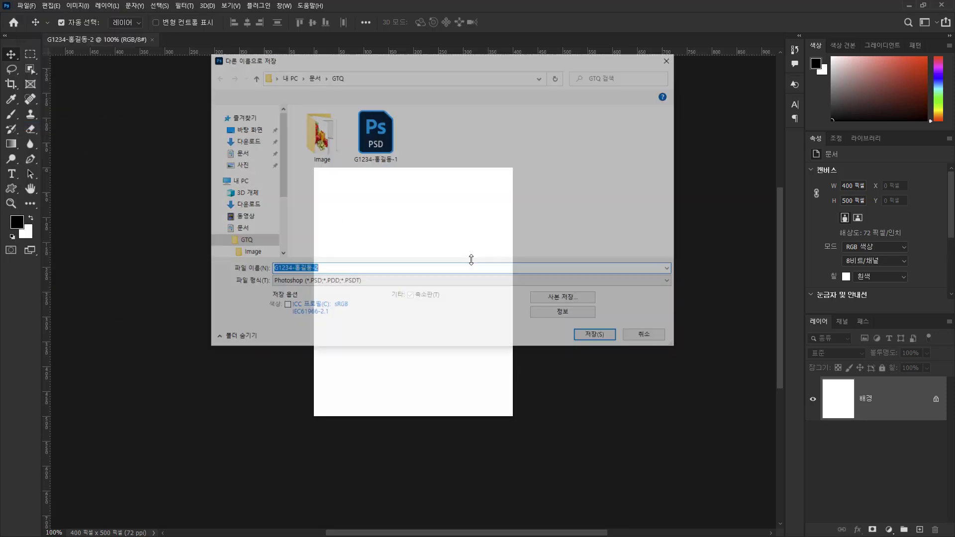
left_click(601, 340)
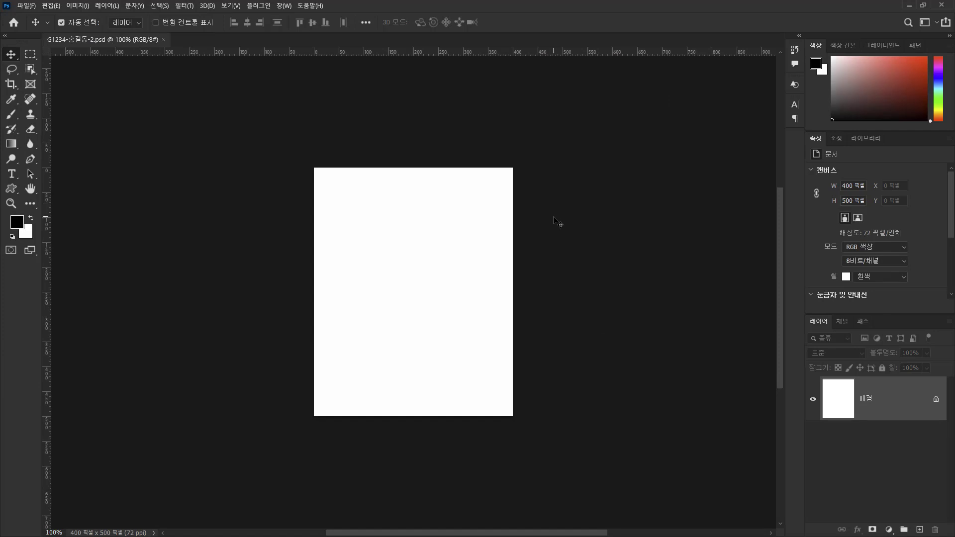
Show the grid on the canvas and open the images 1급-4, 1급-5 and 1급-6 from the Image folder as separate documents.
key("ctrl+apostrophe")
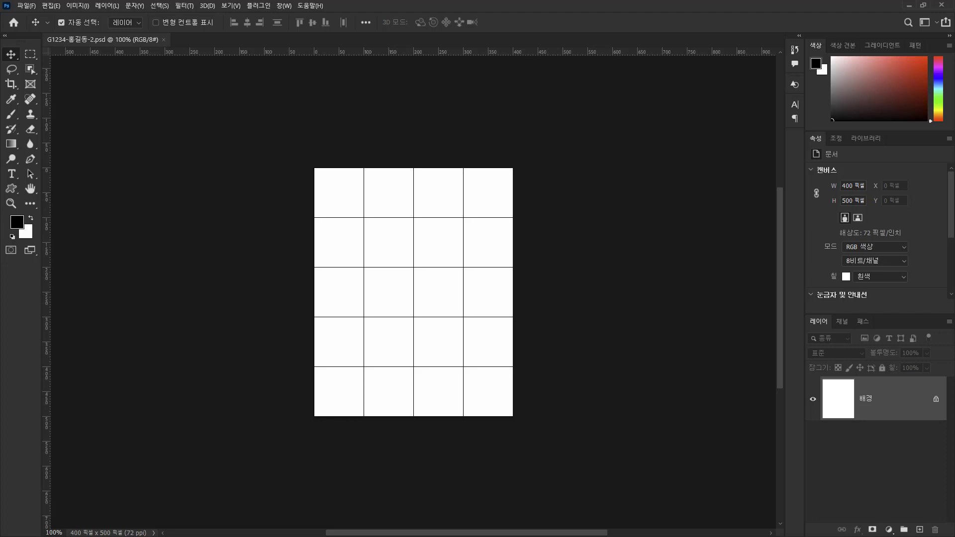
key("alt+Tab")
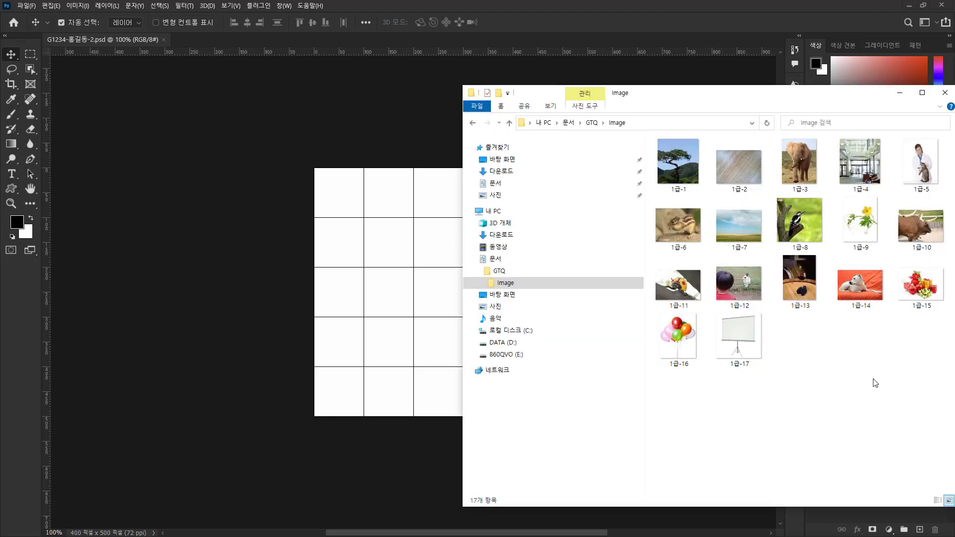
left_click(860, 166)
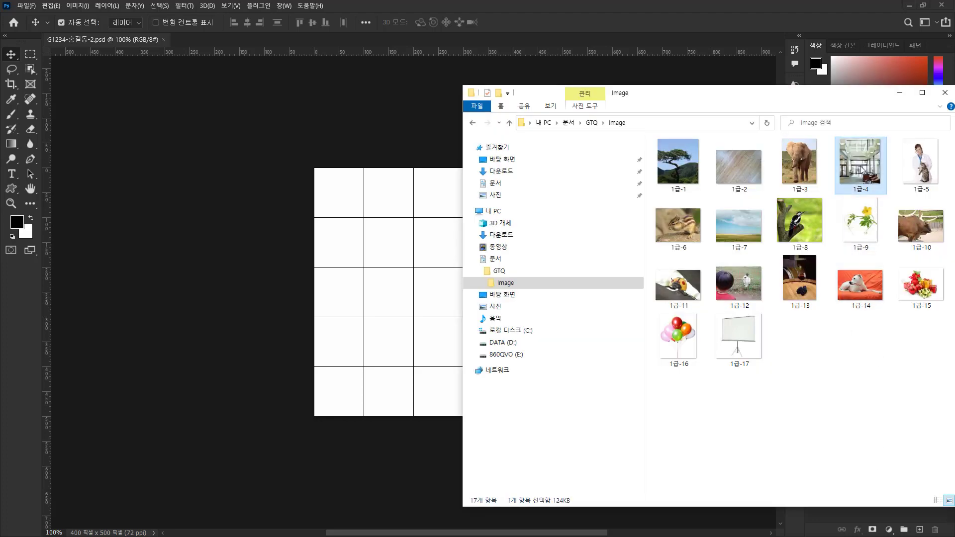
left_click(925, 174, "ctrl")
left_click(678, 227, "ctrl")
left_click_drag(840, 171, 529, 40)
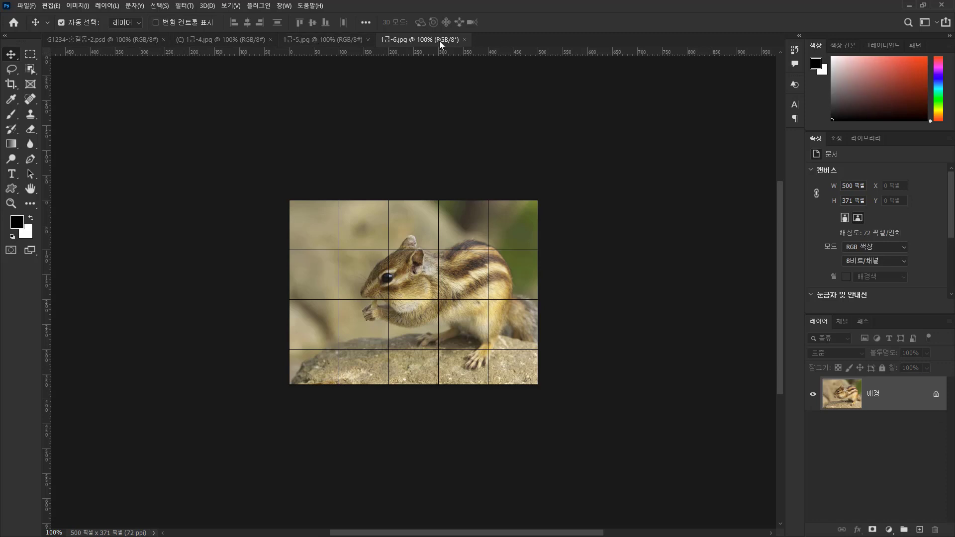
Copy the entire 1급-4 lobby image and paste it into the 400 × 500 px PSD document.
left_click(240, 40)
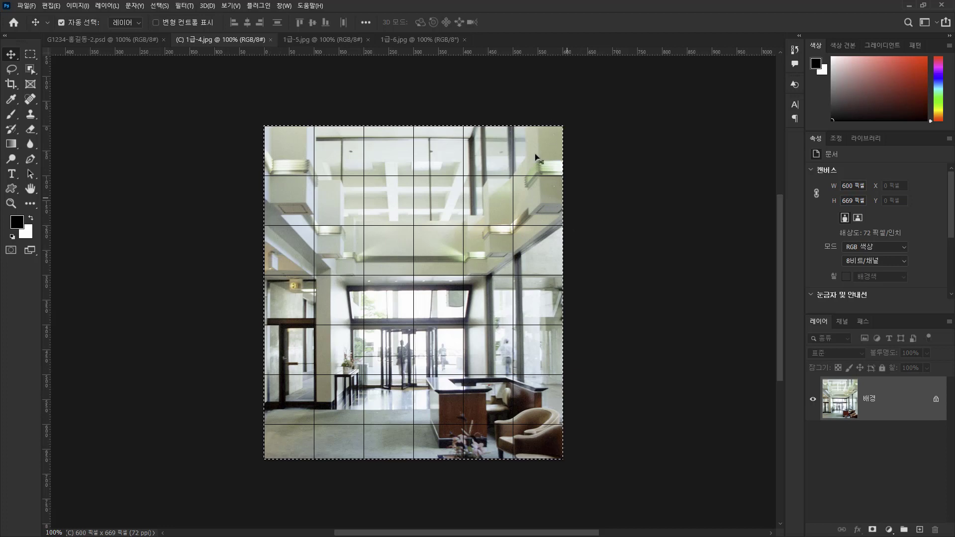
left_click(77, 40)
key("ctrl+v")
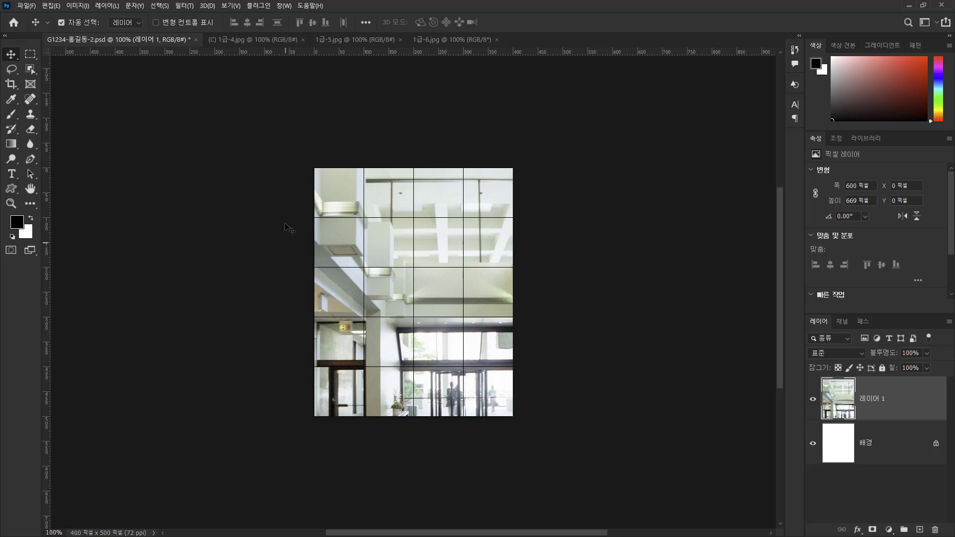
key("ctrl+0")
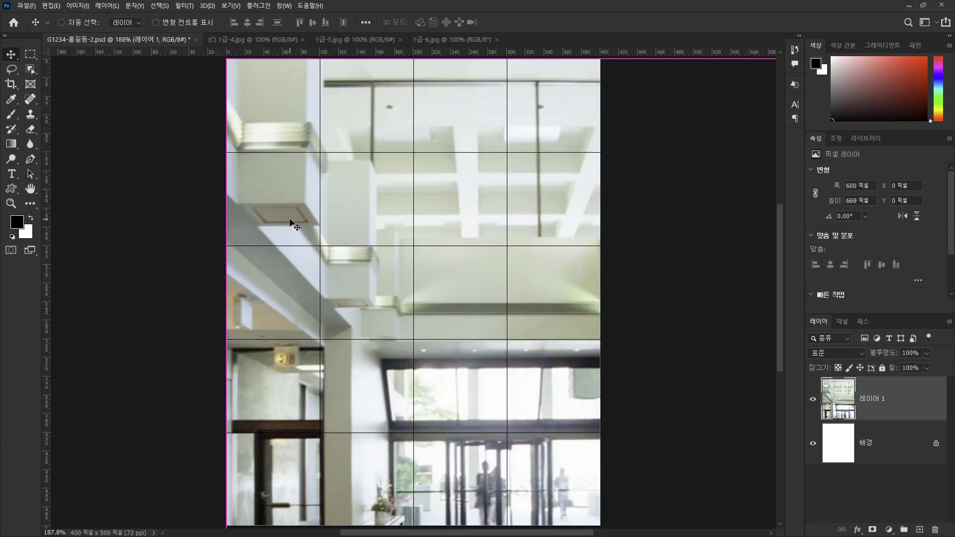
Apply the Pixelate filter Facet (단면화) to the pasted lobby layer.
left_click(184, 5)
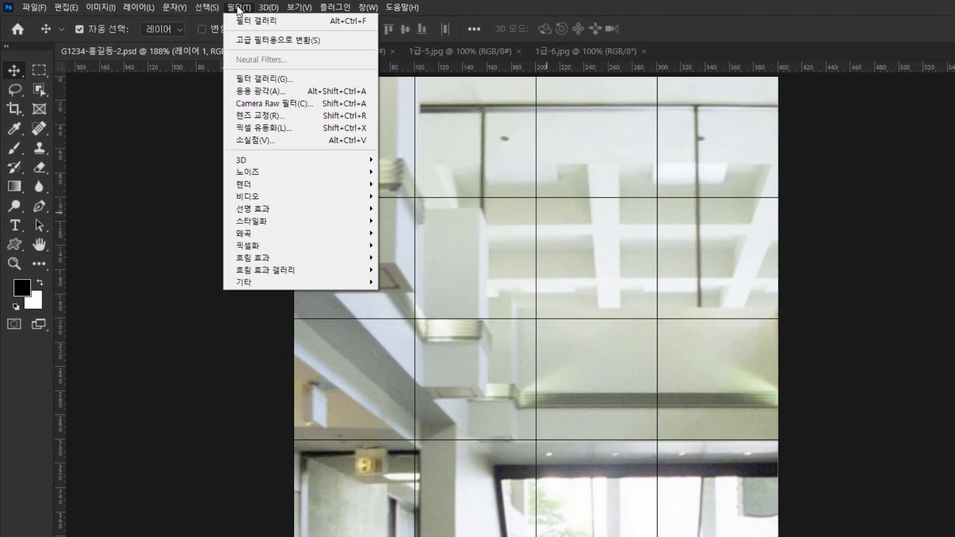
mouse_move(296, 245)
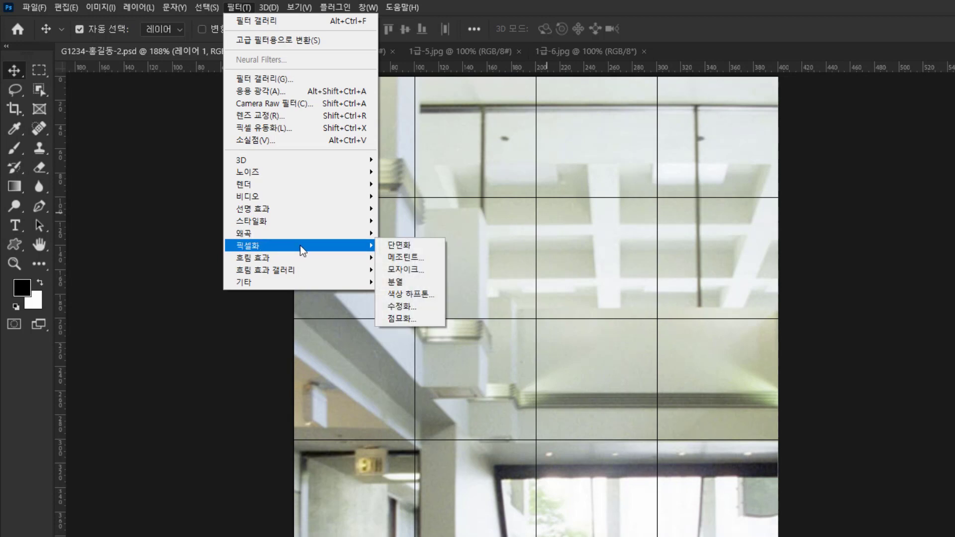
left_click(401, 246)
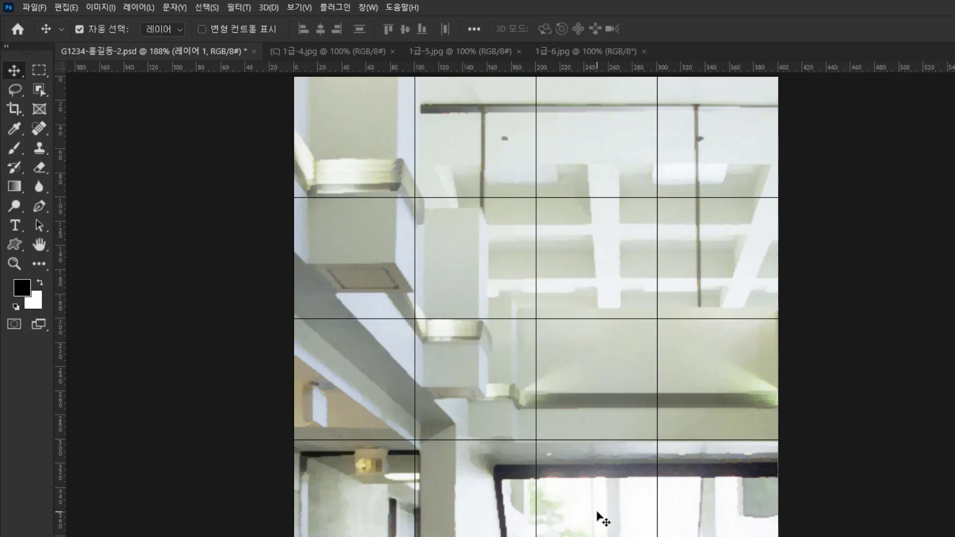
Move the lobby layer up and left to about X -101 px, Y -84 px so the entrance doors sit low on the canvas.
left_click_drag(630, 536, 514, 416)
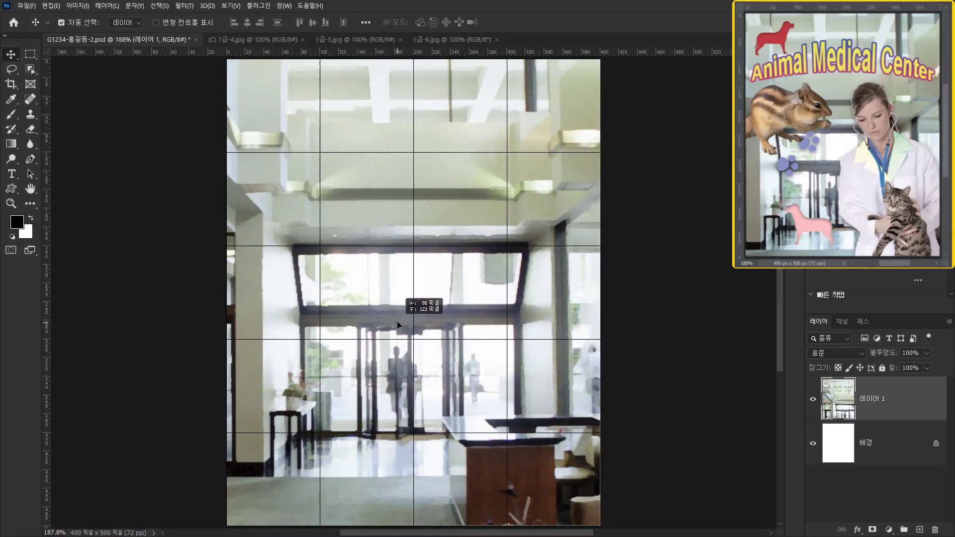
mouse_move(398, 325)
left_mouse_down()
mouse_move(412, 339)
mouse_move(390, 337)
left_mouse_up()
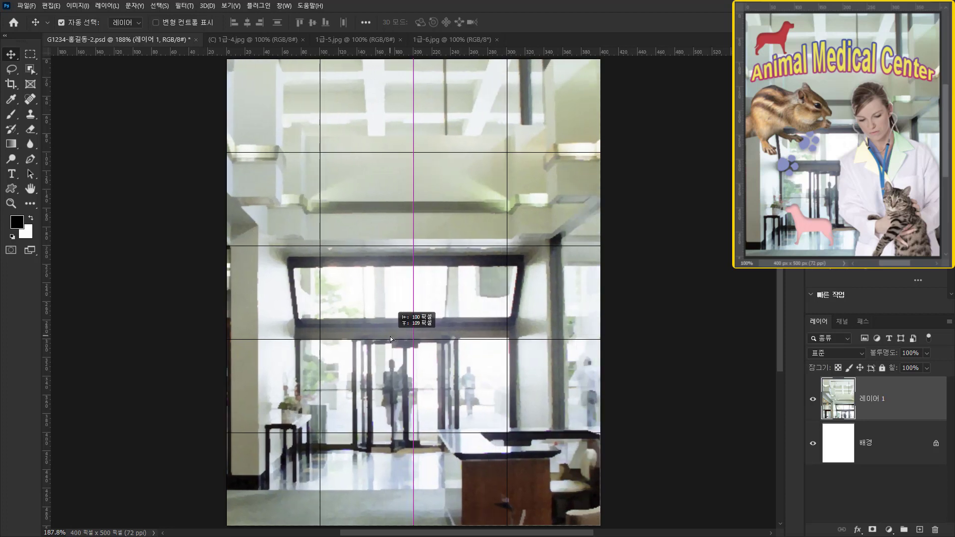
left_click_drag(389, 338, 390, 359)
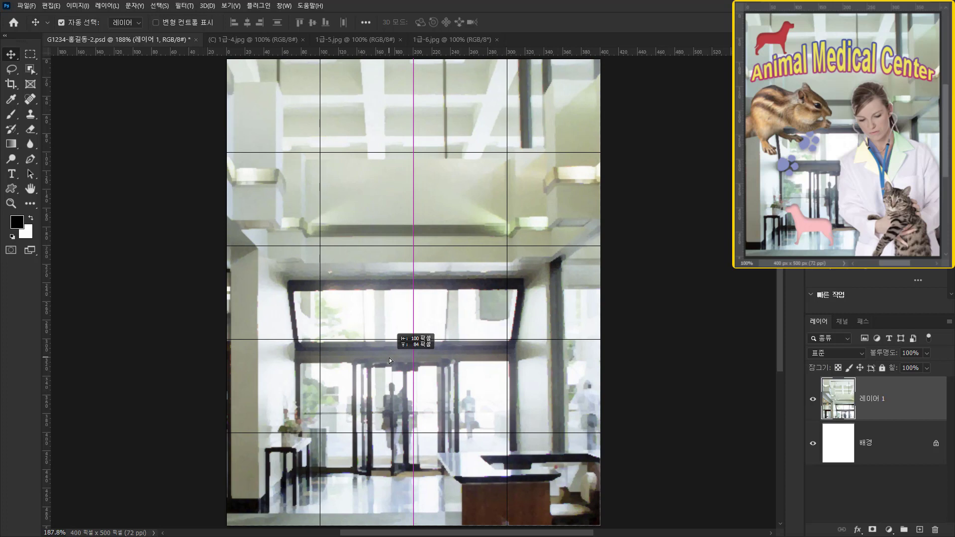
left_click_drag(389, 357, 389, 357)
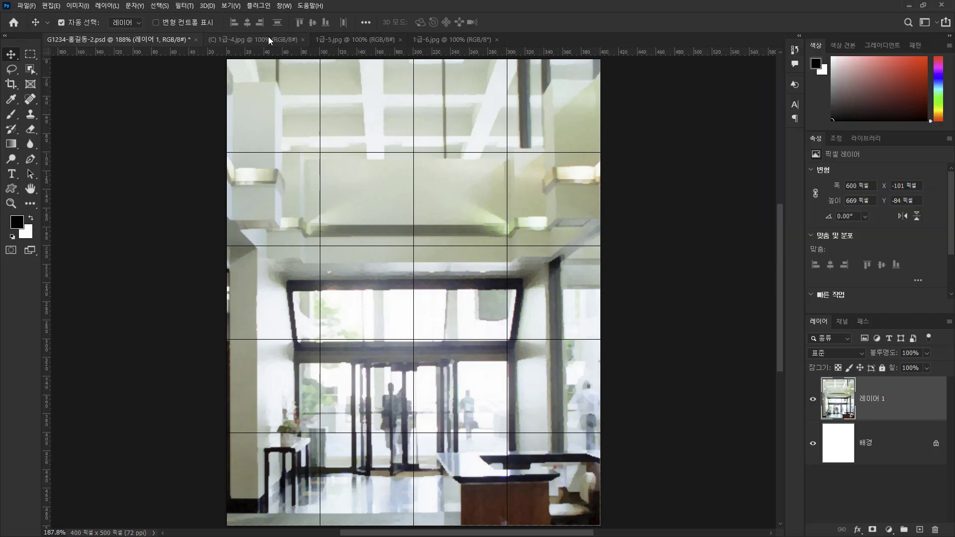
Bring up the 1급-5 image of the woman with the cat and hide its grid.
left_click(338, 43)
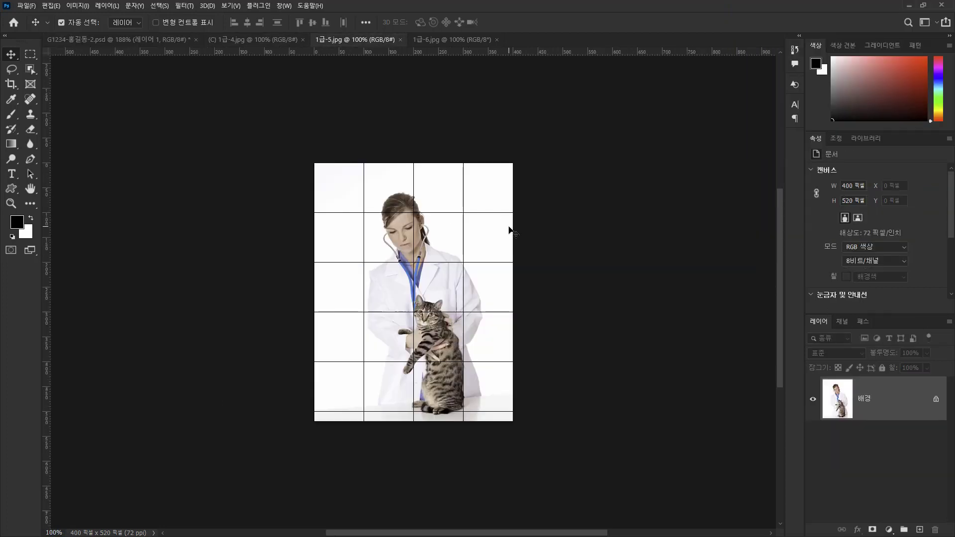
key("ctrl+0")
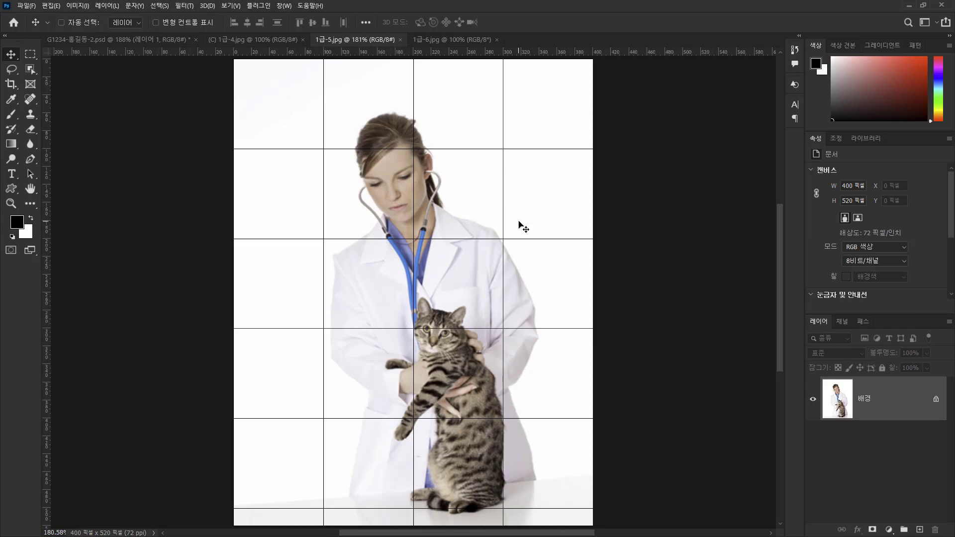
key("ctrl+apostrophe")
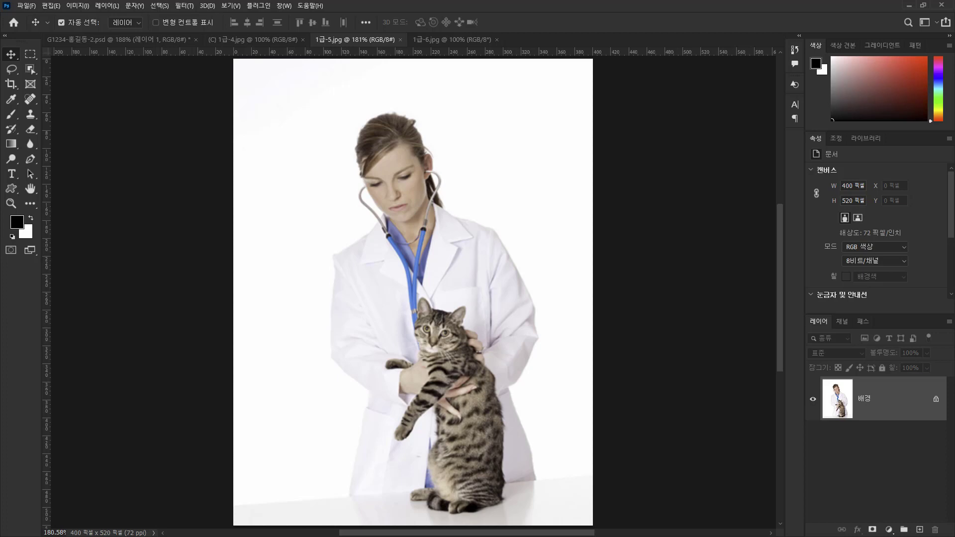
Try selecting the woman and cat with the Quick Selection tool, and clear that selection.
left_click(30, 84)
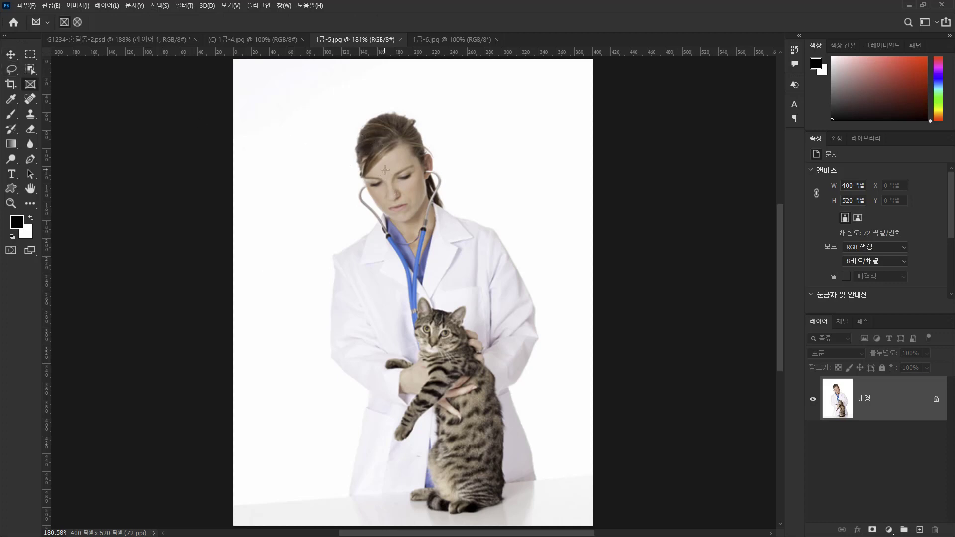
left_click(28, 69)
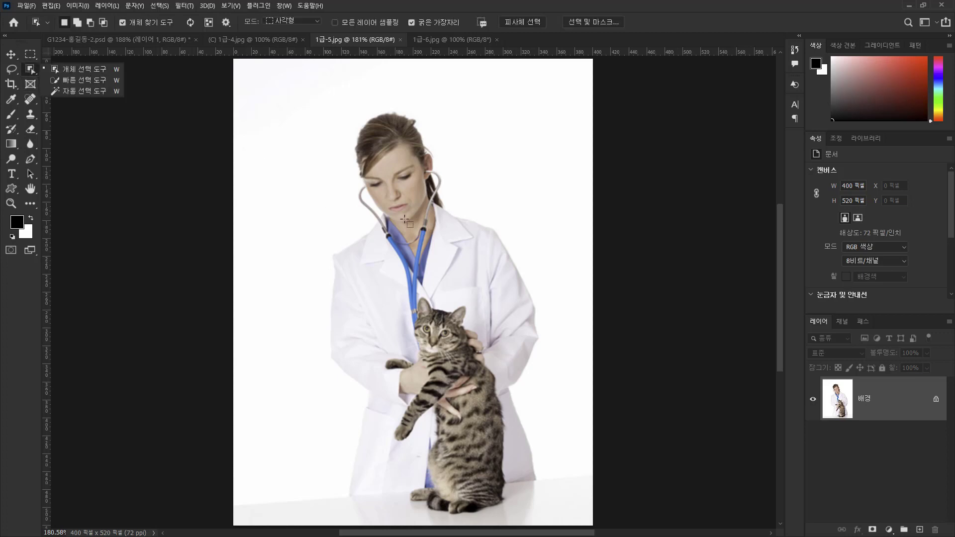
left_click(70, 69)
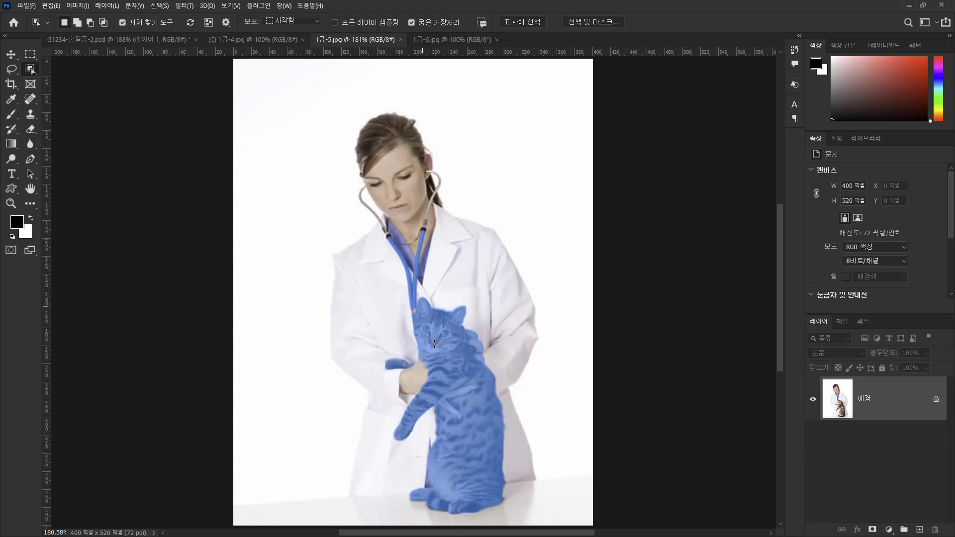
right_click(24, 69)
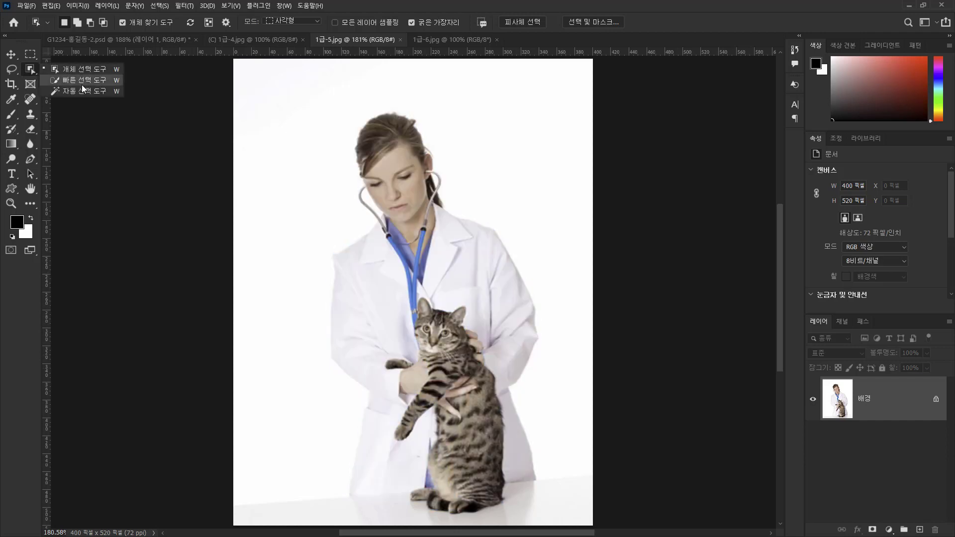
left_click(81, 83)
mouse_move(390, 140)
left_mouse_down()
mouse_move(408, 279)
mouse_move(398, 317)
mouse_move(436, 440)
mouse_move(404, 494)
mouse_move(395, 368)
mouse_move(423, 354)
mouse_move(455, 255)
mouse_move(503, 290)
mouse_move(501, 364)
mouse_move(483, 406)
mouse_move(486, 425)
mouse_move(509, 446)
left_mouse_up()
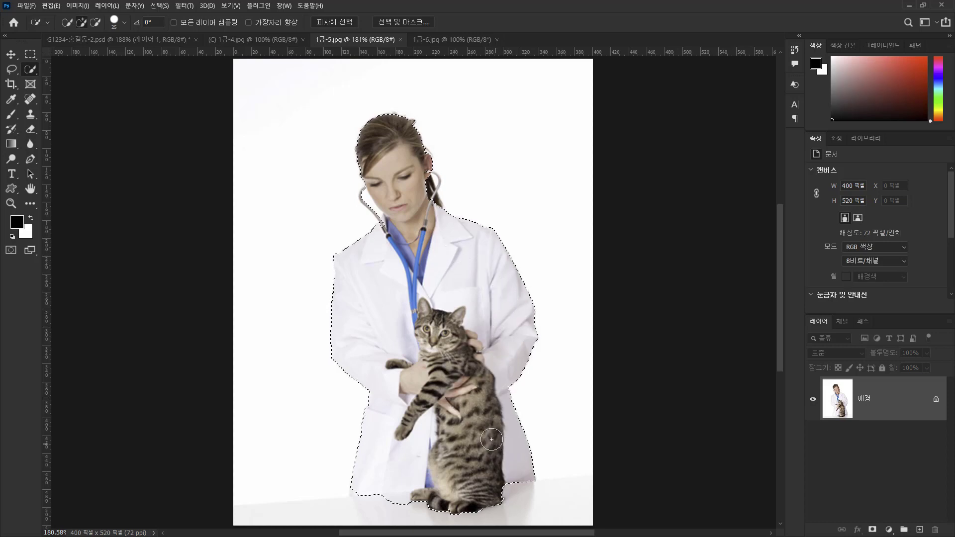
key("ctrl+d")
Try selecting the white background around the woman with the Magic Wand tool, and clear that selection.
right_click(27, 71)
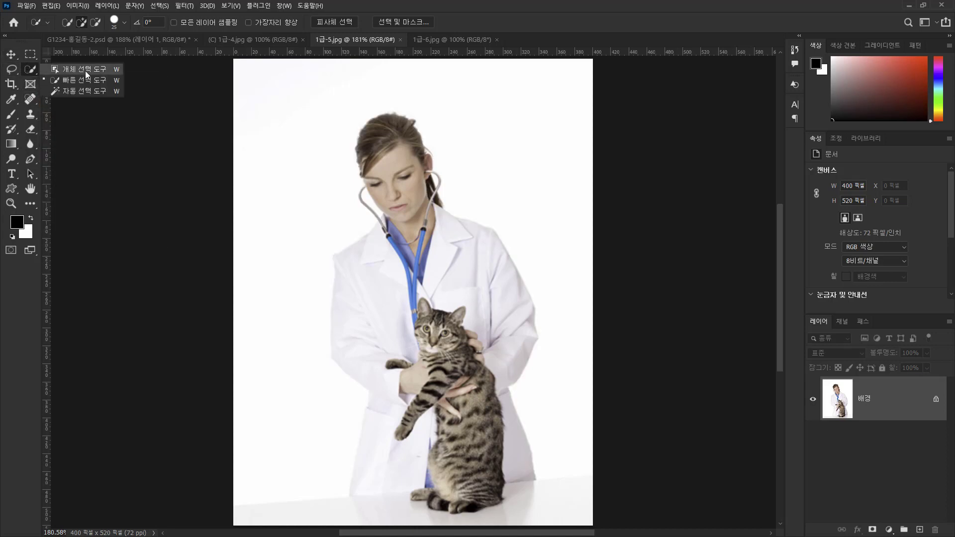
left_click(82, 91)
left_click(275, 139)
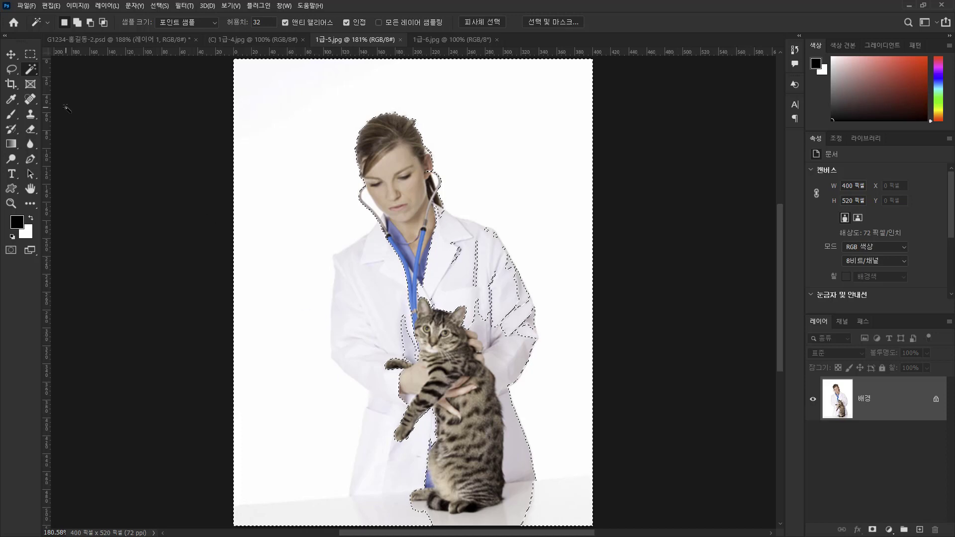
left_click(32, 66)
left_click(85, 77)
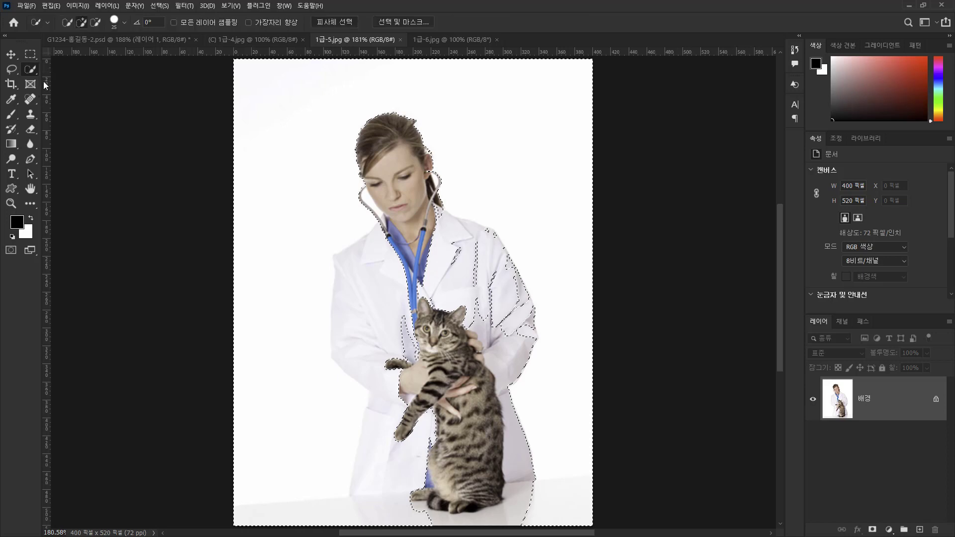
key("ctrl+d")
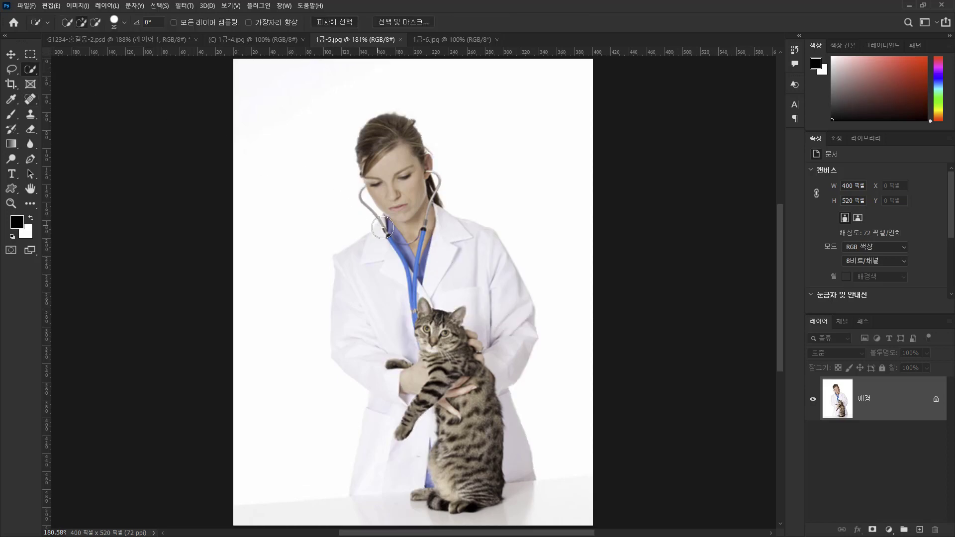
Select the woman together with the cat using the Object Selection tool.
right_click(28, 71)
left_click(74, 68)
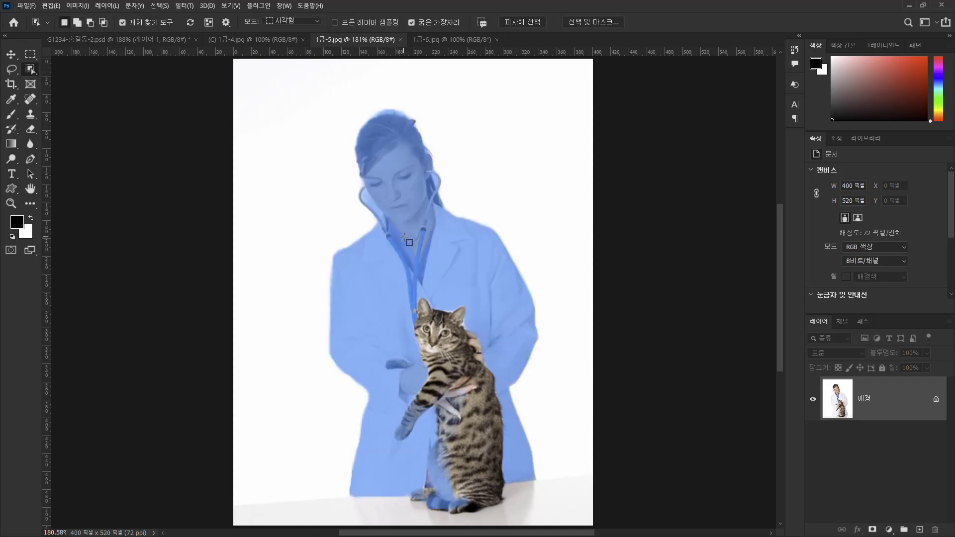
left_click(419, 301)
Add the missed part of the coat behind the cat to the selection with the Quick Selection tool.
right_click(28, 68)
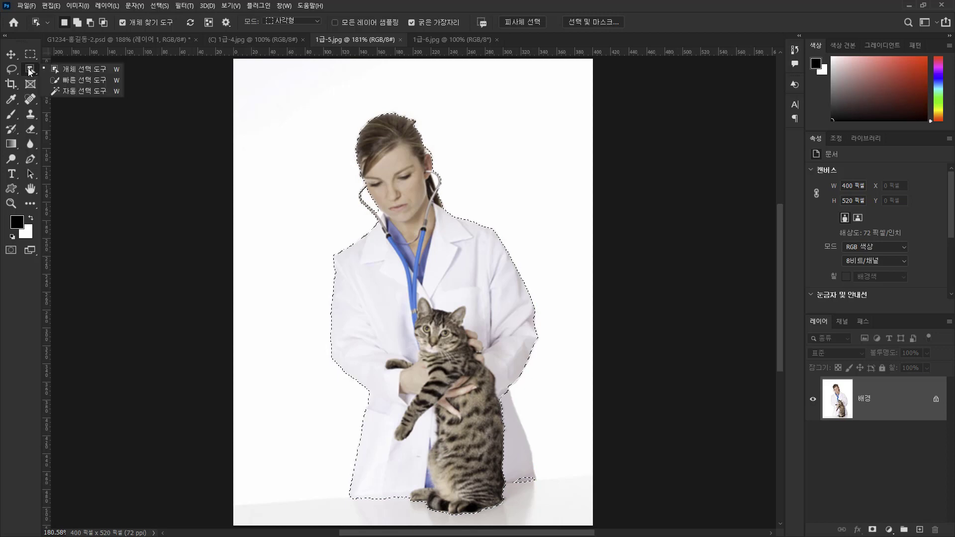
left_click(85, 81)
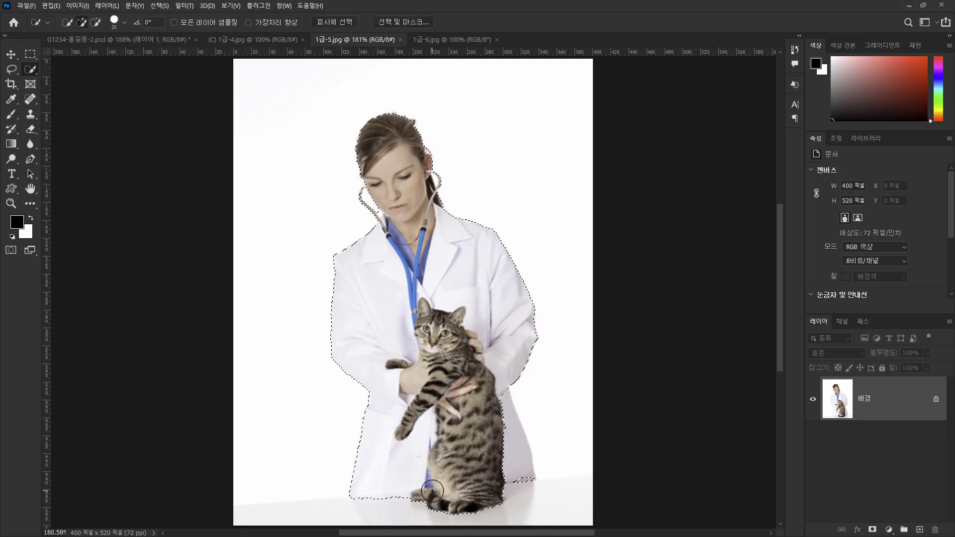
left_click_drag(485, 398, 505, 447)
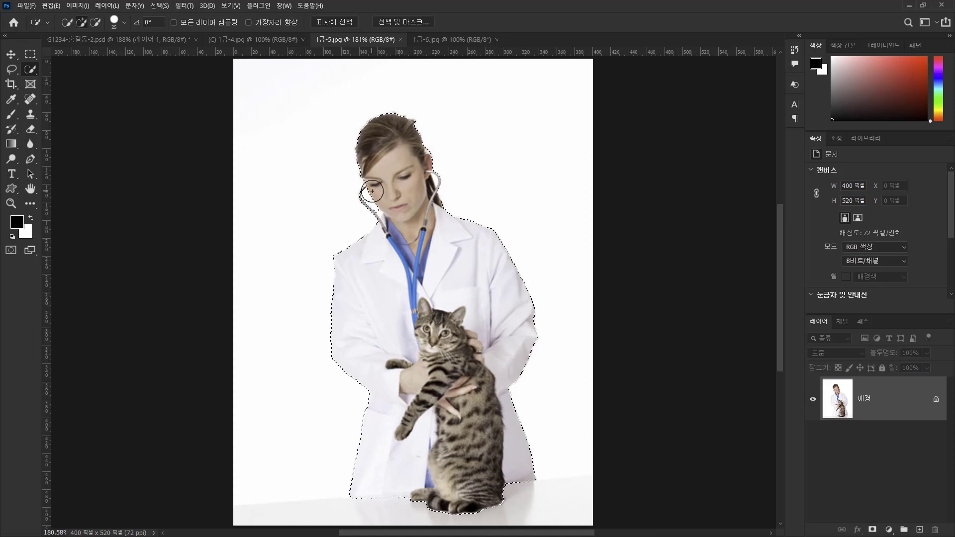
Subtract the white gaps between the face and stethoscope and beside the ear from the selection with the Lasso tool.
left_click_drag(318, 114, 496, 252)
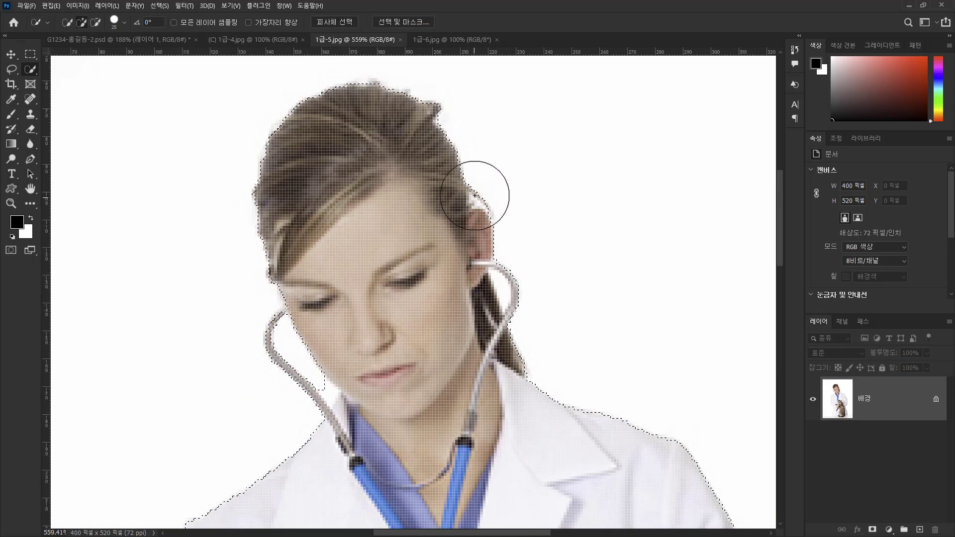
left_click(13, 69)
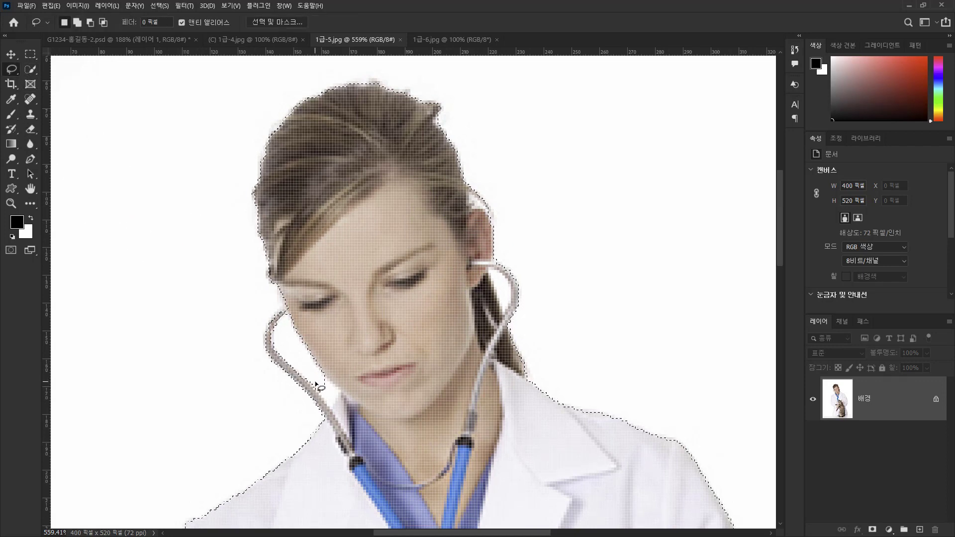
mouse_move(315, 383)
left_mouse_down()
mouse_move(330, 404)
mouse_move(325, 380)
mouse_move(326, 396)
mouse_move(316, 386)
mouse_move(333, 404)
mouse_move(337, 390)
mouse_move(316, 371)
mouse_move(316, 381)
left_mouse_up()
mouse_move(491, 272)
left_mouse_down()
mouse_move(504, 308)
mouse_move(510, 288)
mouse_move(491, 271)
left_mouse_up()
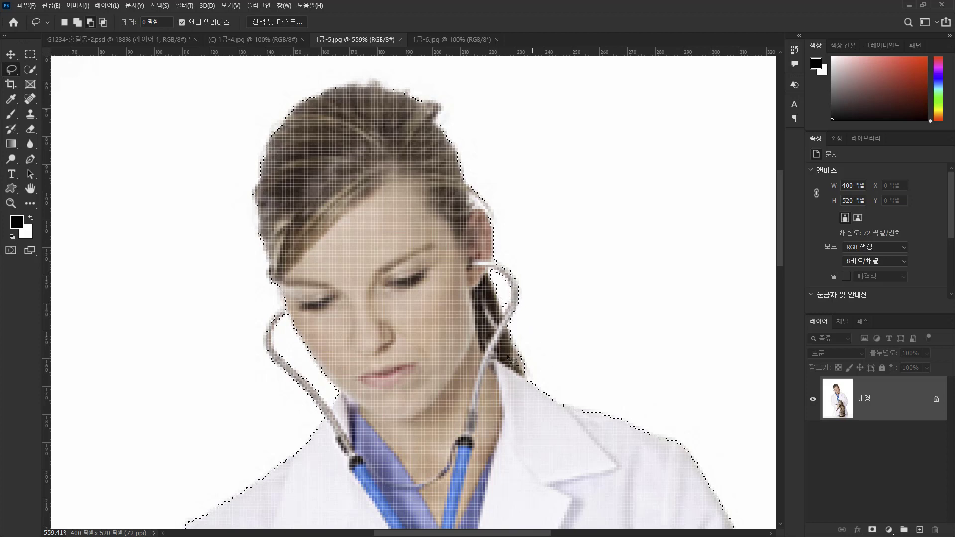
key("alt")
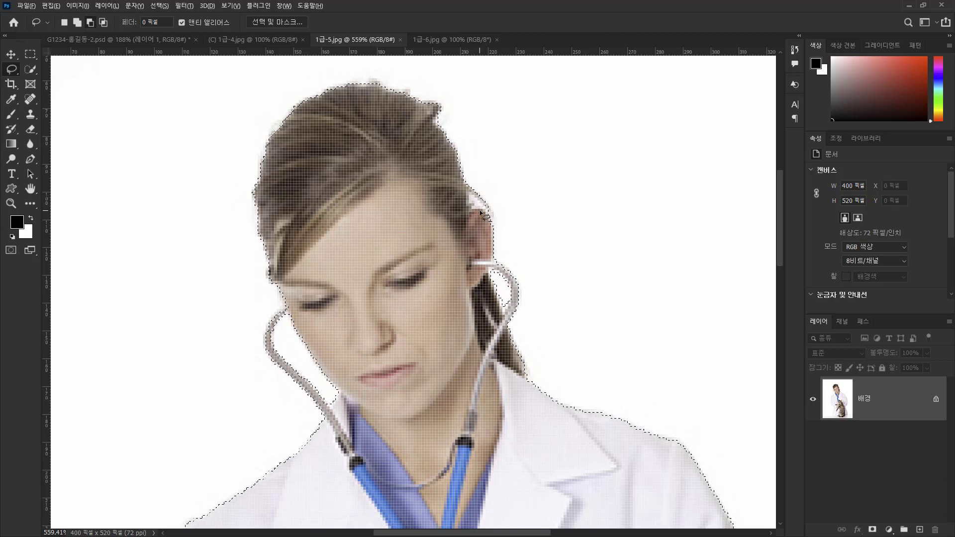
mouse_move(470, 197)
left_mouse_down()
mouse_move(485, 211)
mouse_move(471, 200)
left_mouse_up()
Copy the selected woman and cat and paste them into the poster document as a new layer.
key("ctrl+0")
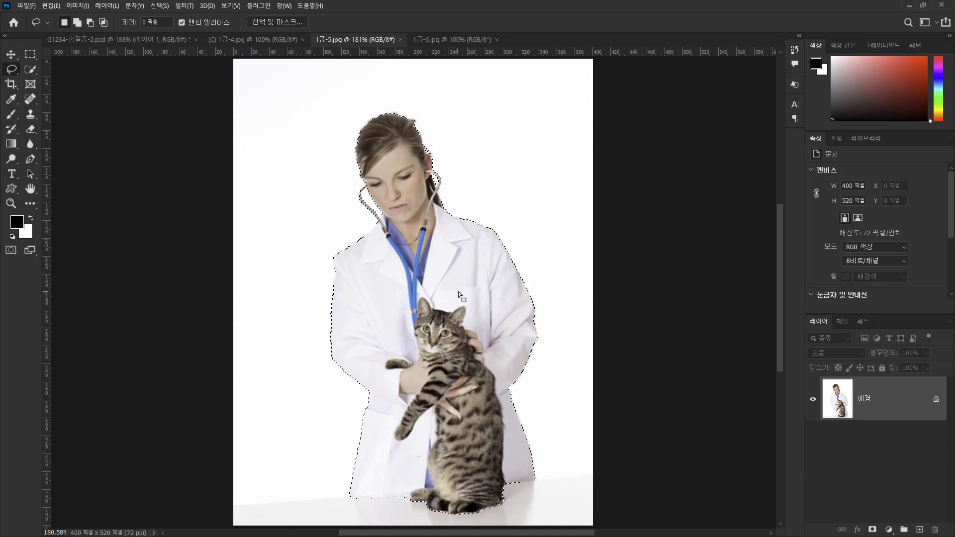
left_click(132, 39)
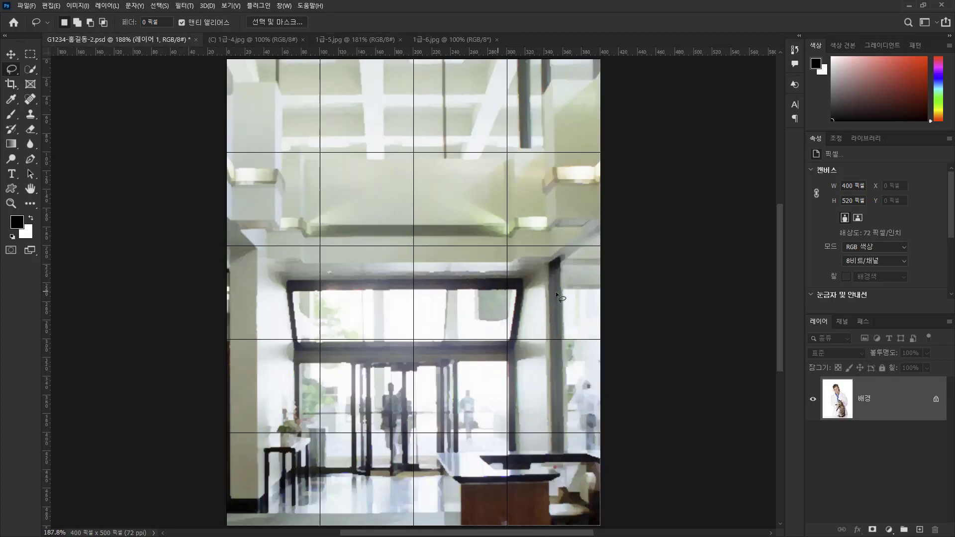
key("ctrl+v")
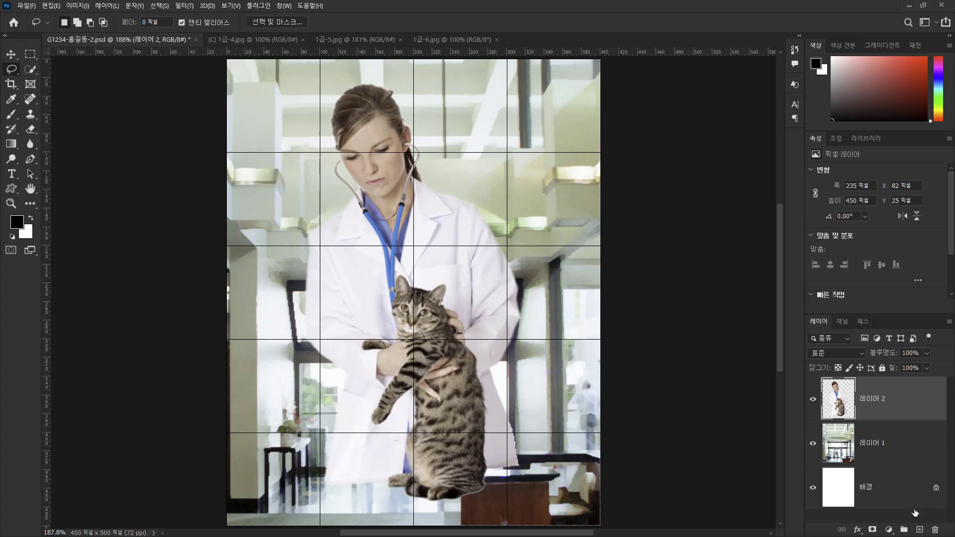
Add a drop shadow to the woman-and-cat layer with 5% spread and a slightly larger size.
double_click(913, 404)
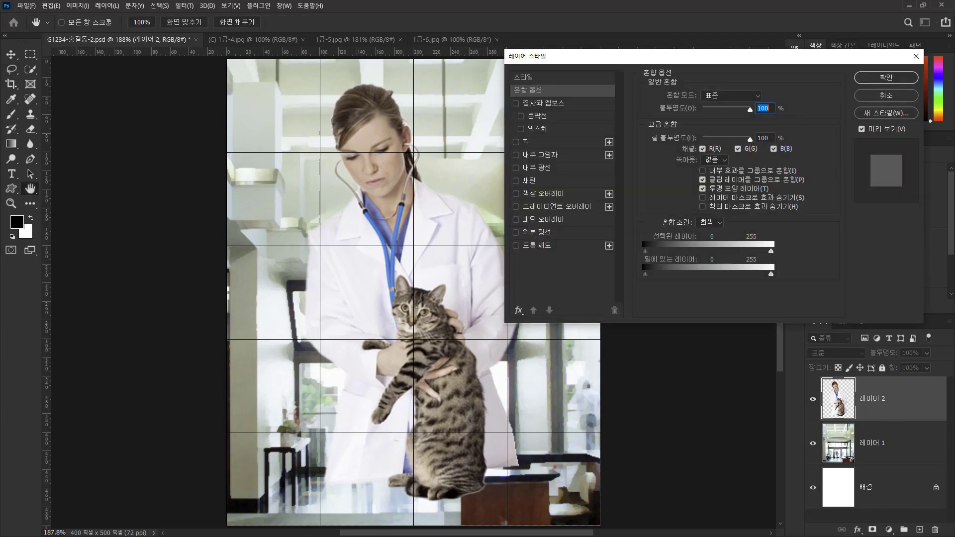
left_click(535, 249)
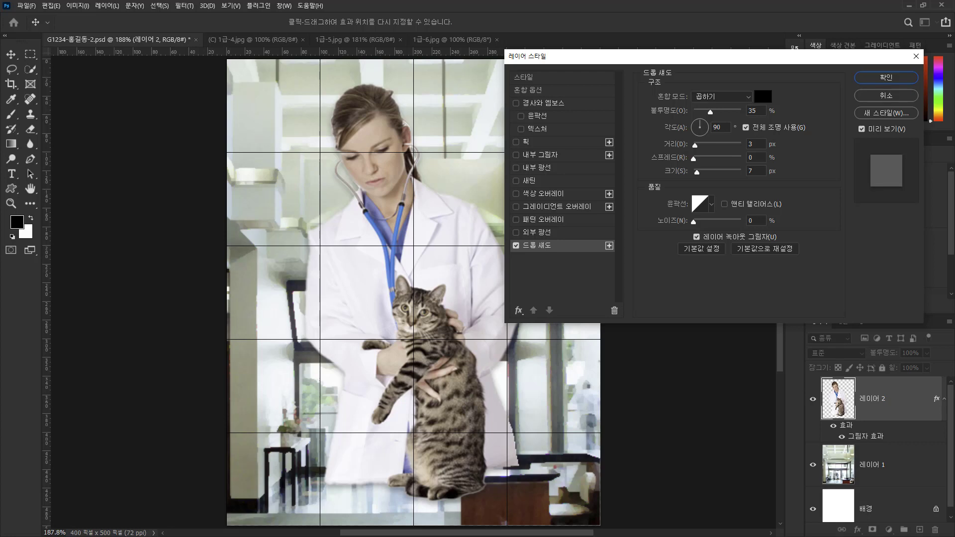
left_click(754, 110)
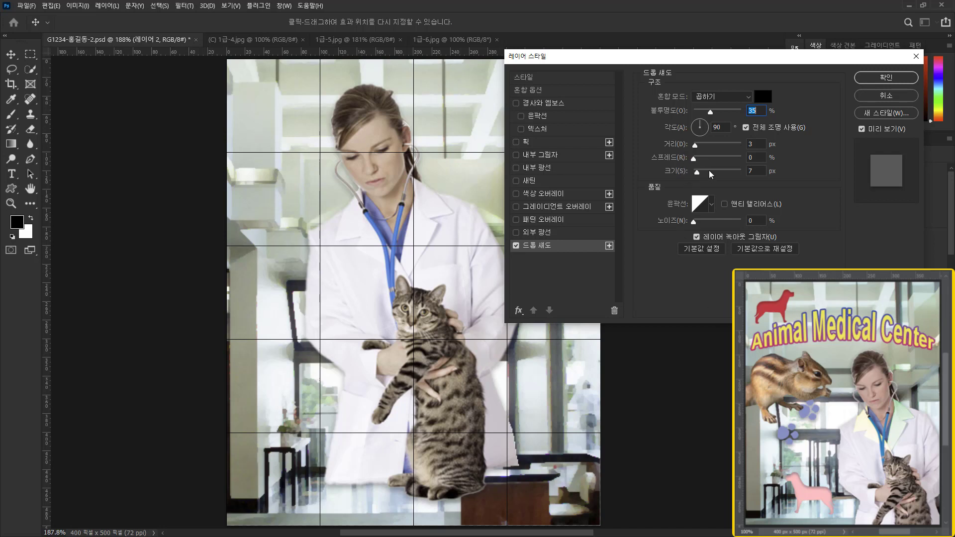
left_click(765, 157)
key("Up")
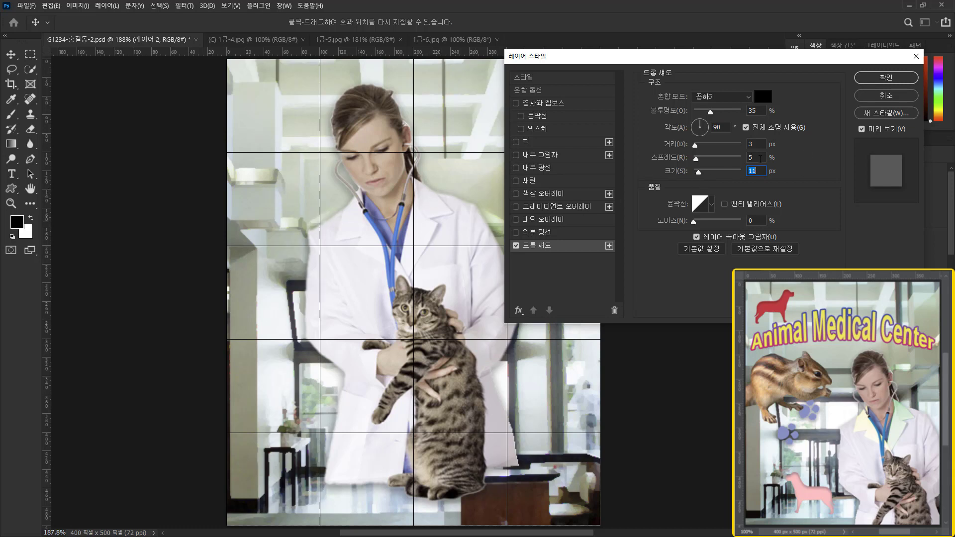
key("Down")
key("Down")
left_click(885, 77)
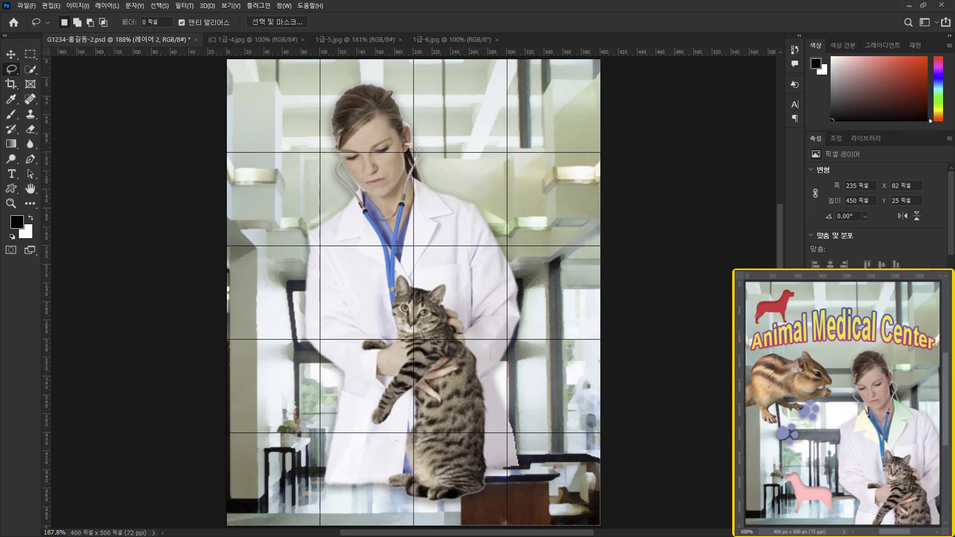
Move the woman-and-cat layer to the poster's lower right, at about X 186 px and Y 104 px, and hide the grid.
left_click(11, 54)
mouse_move(396, 198)
left_mouse_down()
mouse_move(473, 293)
mouse_move(481, 294)
mouse_move(490, 271)
mouse_move(481, 267)
left_mouse_up()
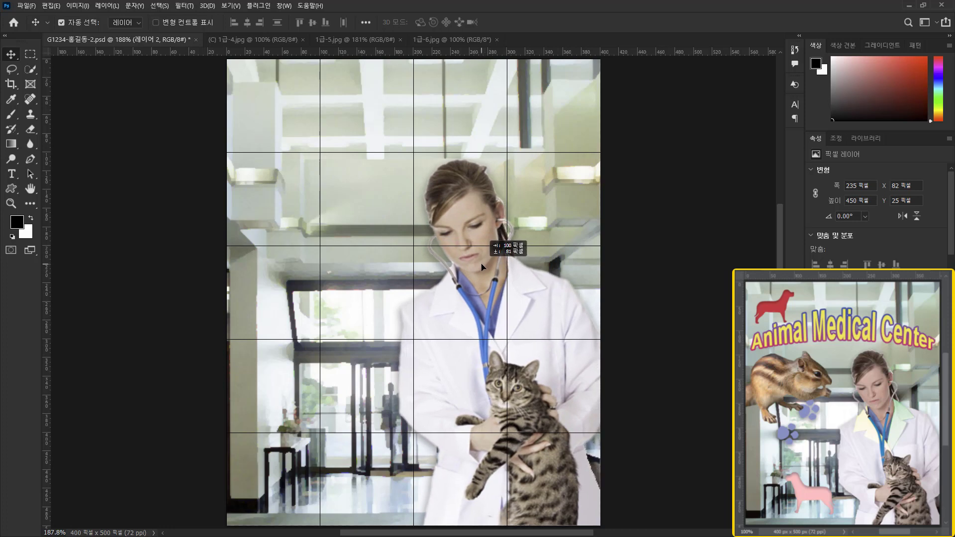
left_click_drag(482, 263, 481, 263)
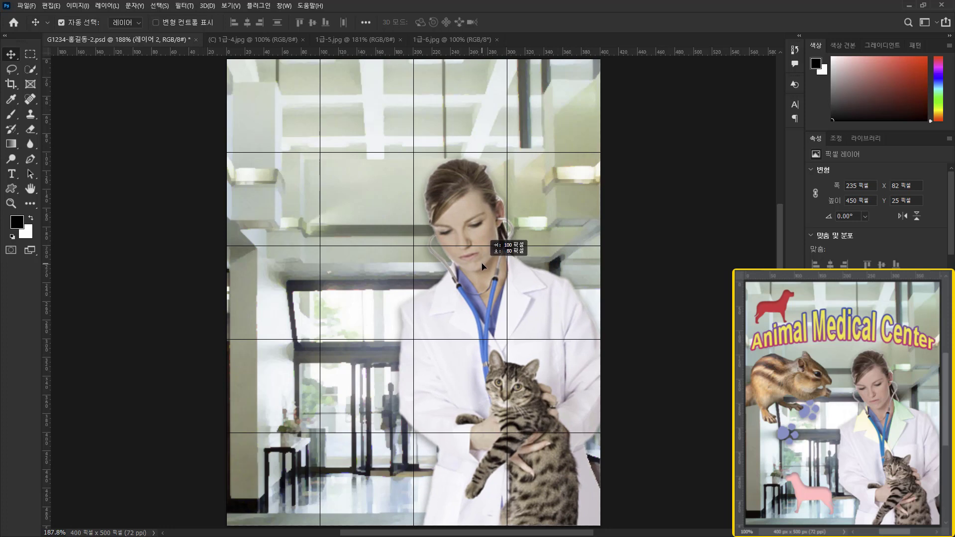
left_click_drag(483, 266, 483, 266)
left_click_drag(483, 266, 486, 265)
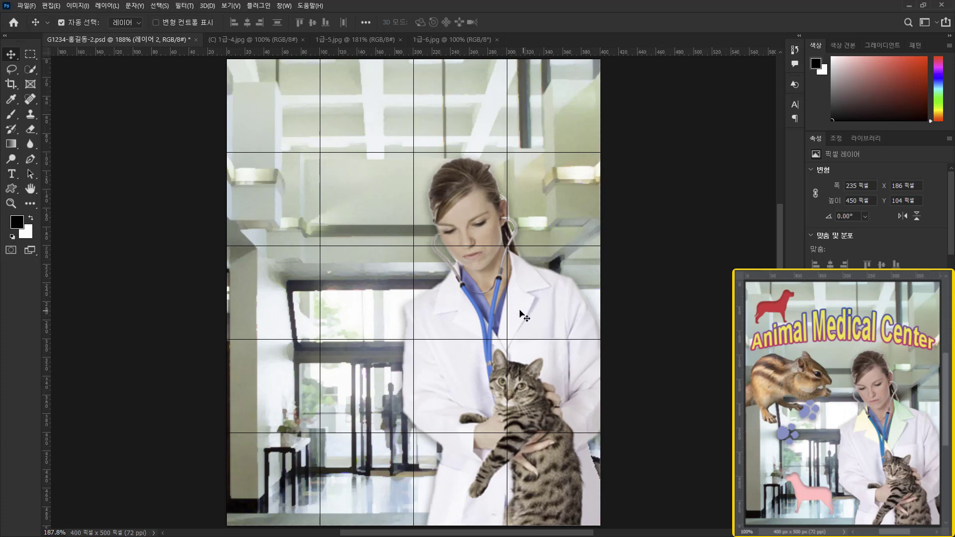
key("ctrl+apostrophe")
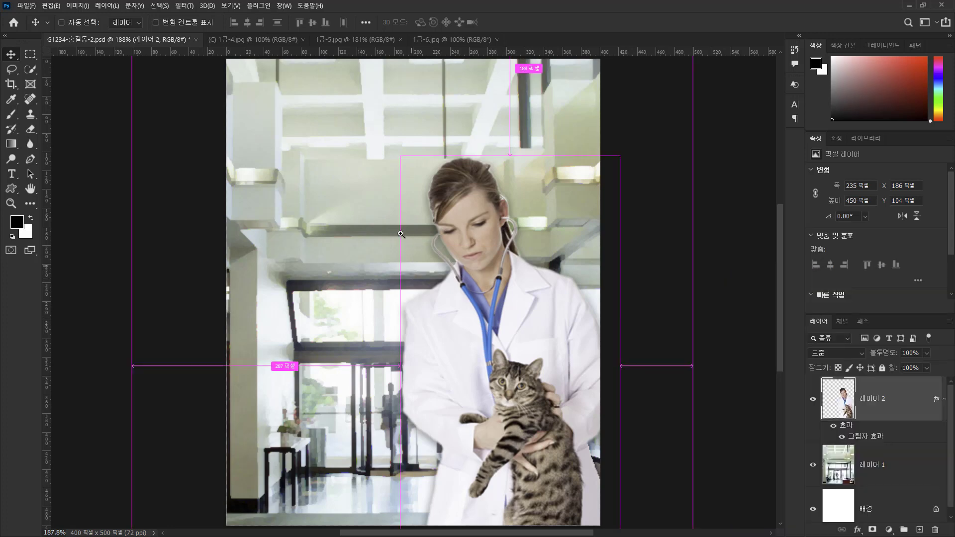
With the Pen tool set to Path and Combine Shapes, trace the small collar piece between the stethoscope and the neck.
left_click_drag(374, 182, 625, 433)
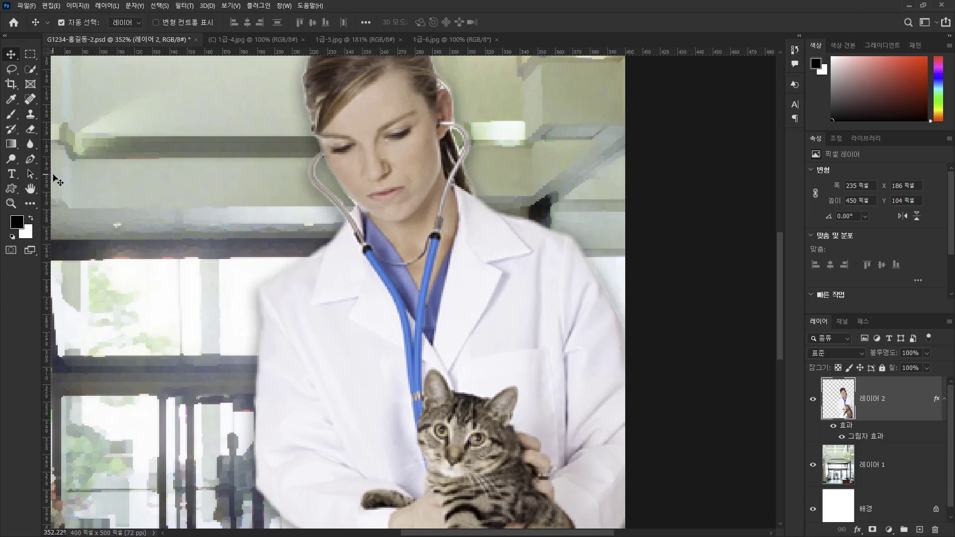
left_click(31, 161)
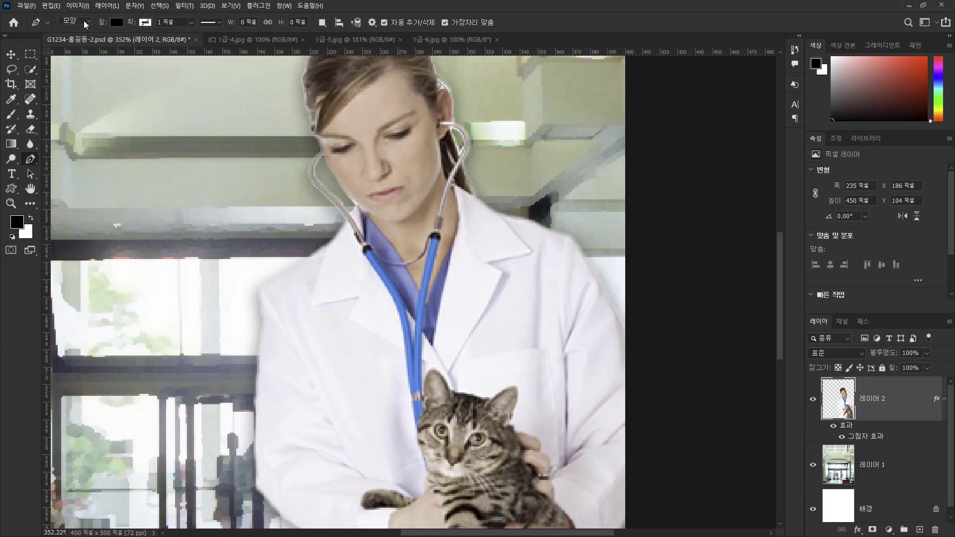
left_click(73, 34)
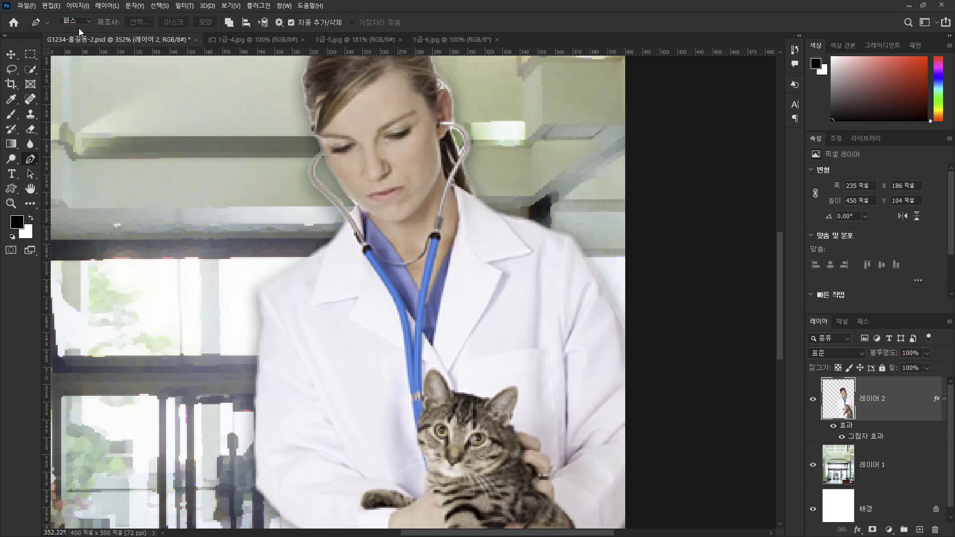
left_click(229, 23)
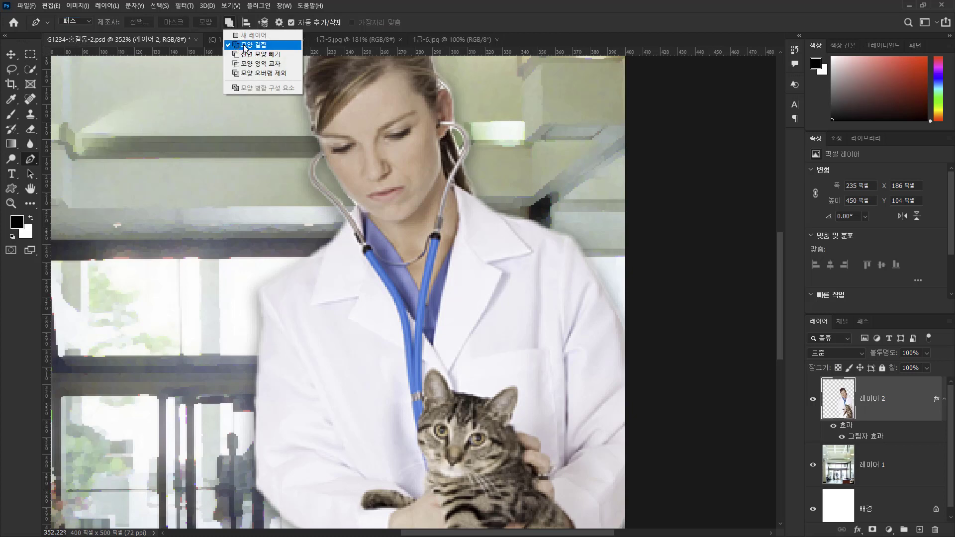
left_click(362, 3)
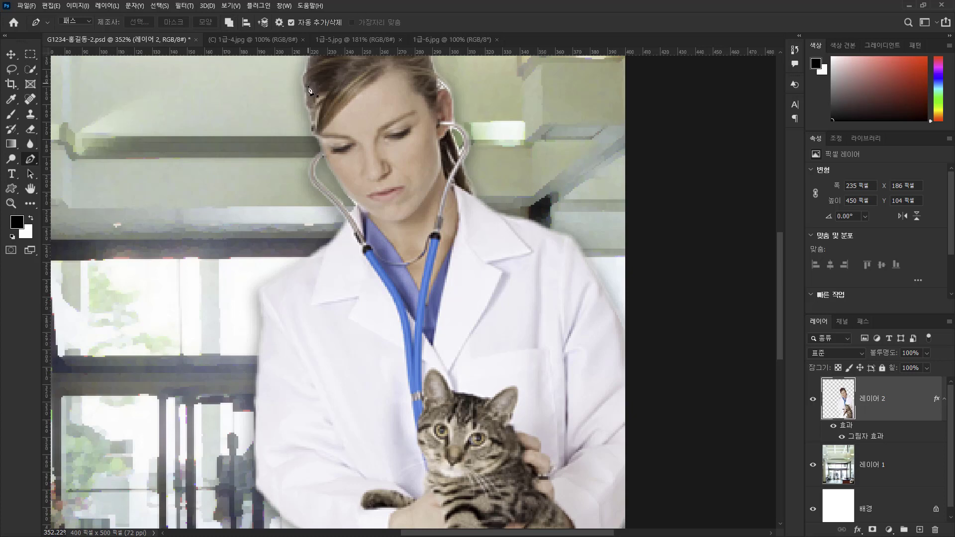
left_click(351, 213)
left_click(359, 205)
left_click(360, 228)
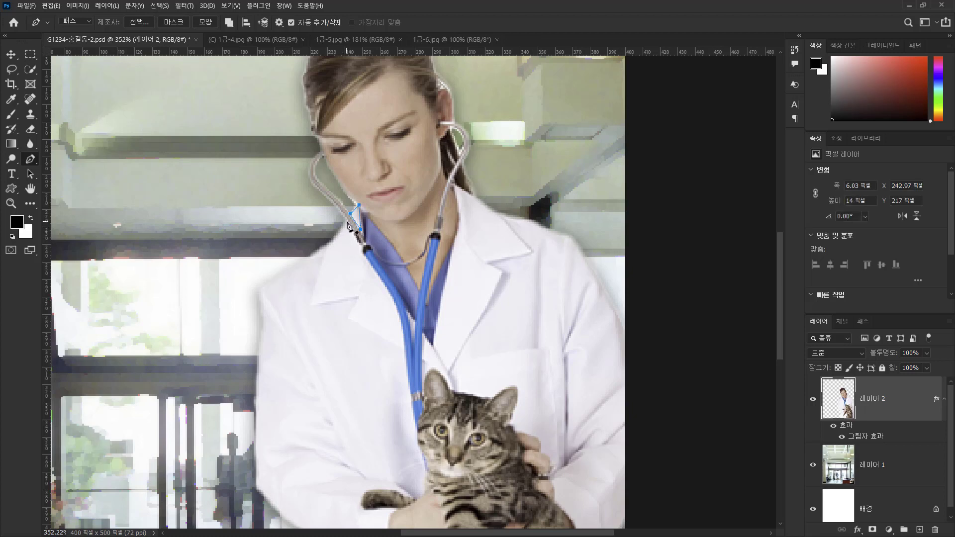
left_click(347, 223)
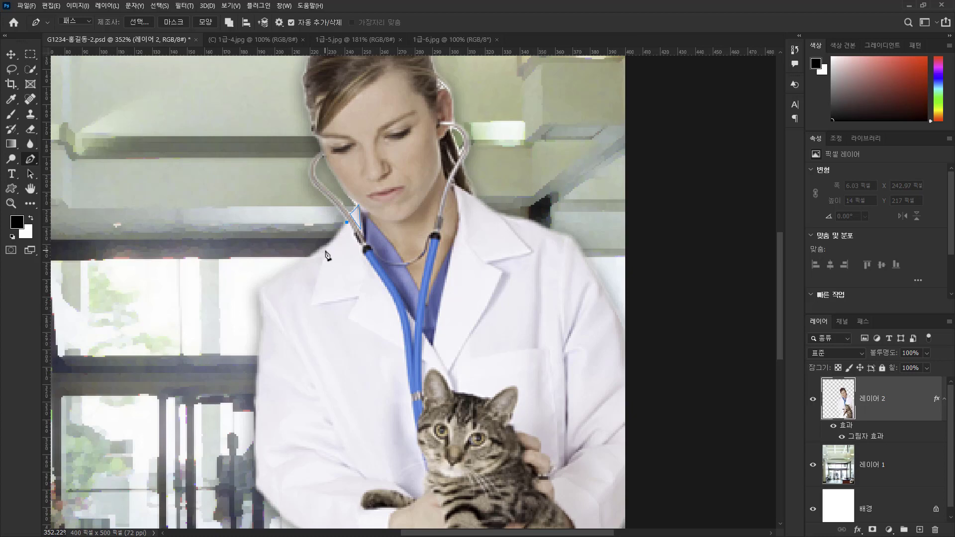
Trace the lapel on the image's left side as a closed path following the stethoscope tube, about 51 × 72 px.
left_click(324, 248)
left_click(313, 304)
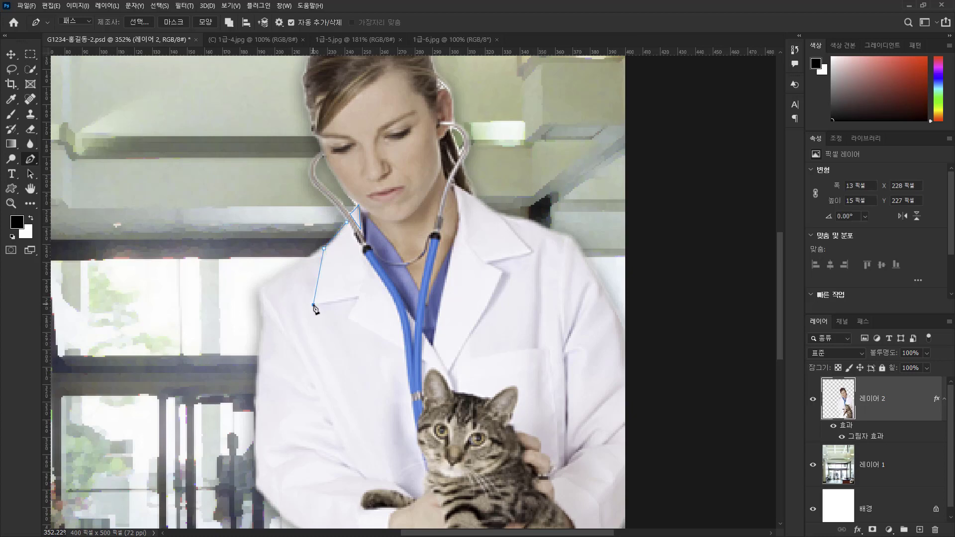
left_click(357, 298)
left_click(347, 318)
left_click(402, 348)
left_click_drag(367, 258, 358, 249)
left_click_drag(321, 204, 319, 205)
key("ctrl+z")
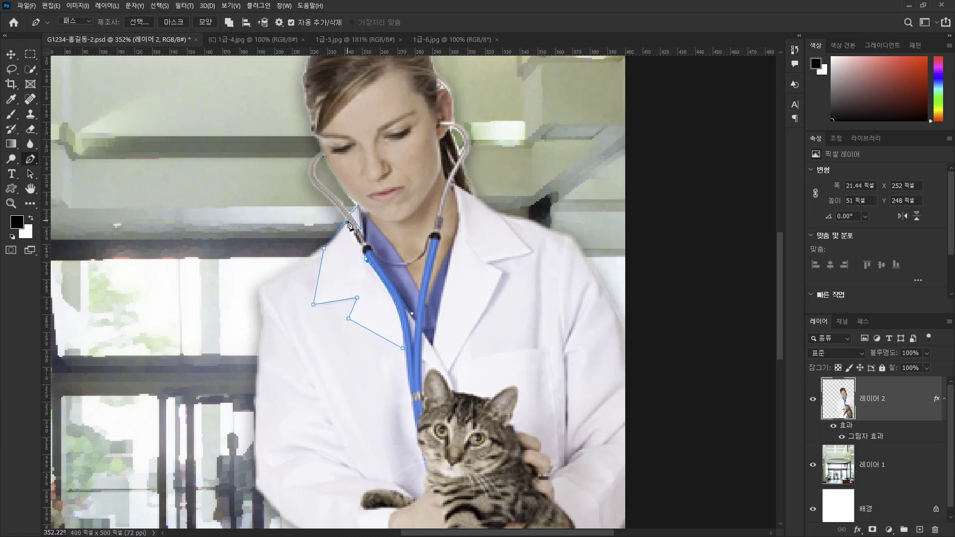
left_click(366, 259)
left_click(384, 282)
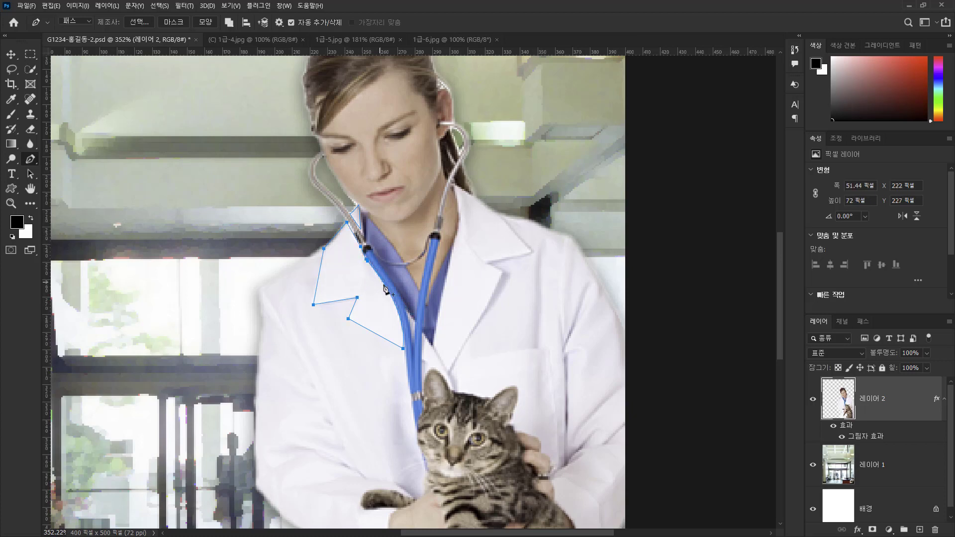
Trace the narrow sliver of coat between the two stethoscope tubes as a closed path, about 5 × 20 px.
left_click(406, 309)
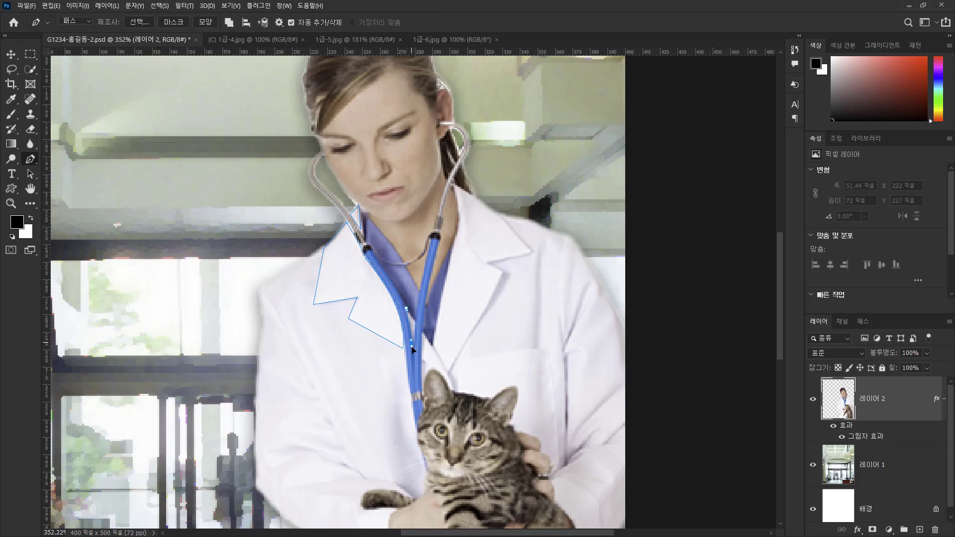
left_click(412, 348)
left_click(412, 343, "alt")
left_click(415, 323)
left_click(409, 310)
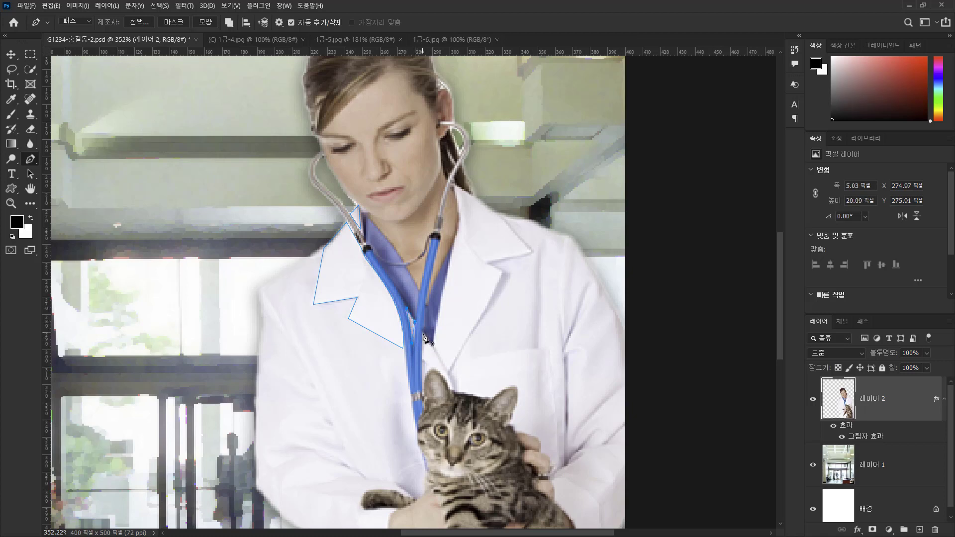
Trace the strip of coat edge between the stethoscope and the cat's ear as a closed path.
left_click(422, 333)
left_click(422, 359)
left_click(432, 367)
left_click_drag(451, 391, 451, 398)
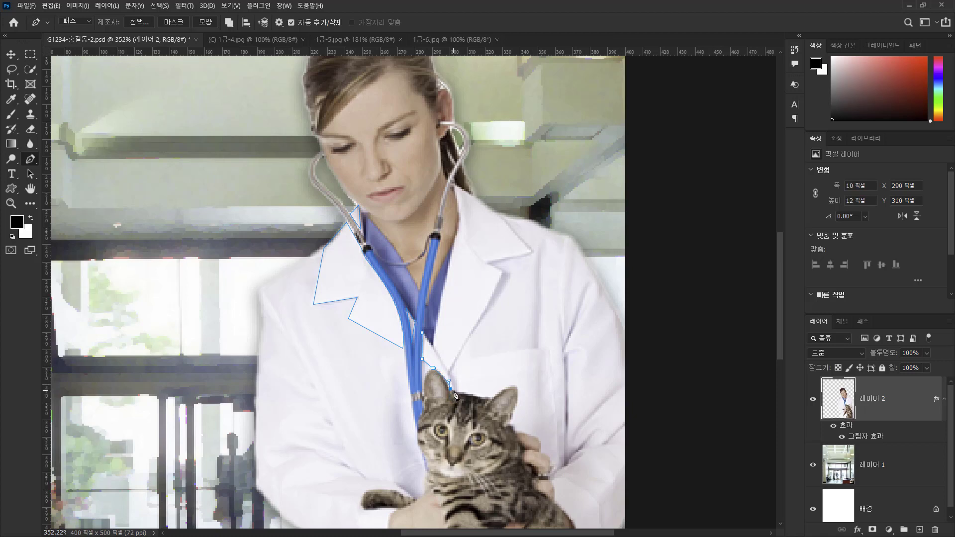
left_click(452, 389, "alt")
left_click_drag(443, 365, 446, 368)
left_click(422, 332)
Try loading the traced work path as a selection, and clear that selection.
left_click(863, 322)
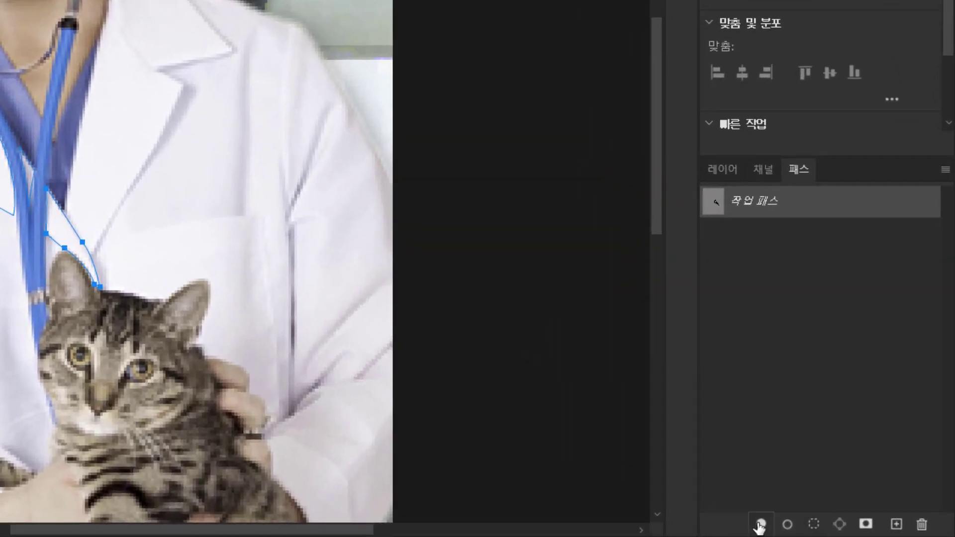
left_click(814, 524)
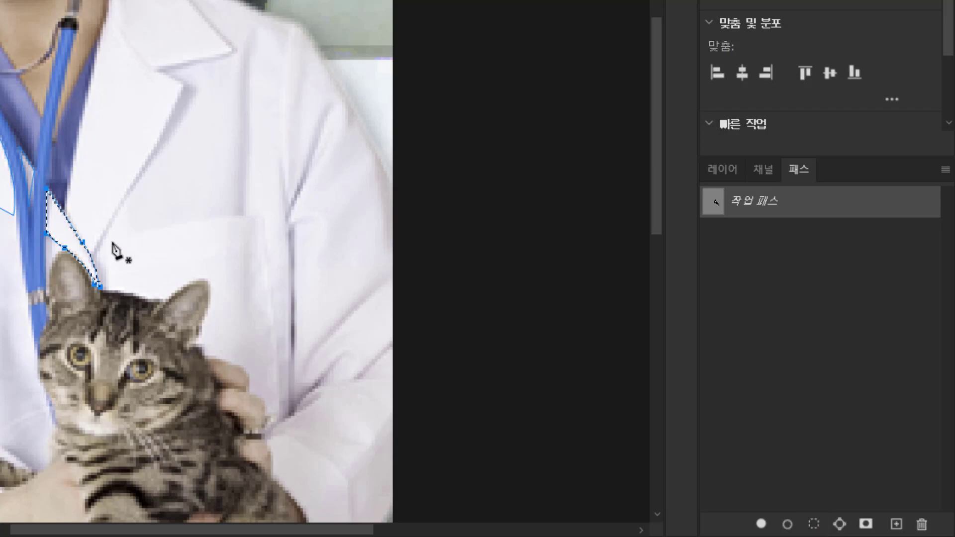
key("ctrl+d")
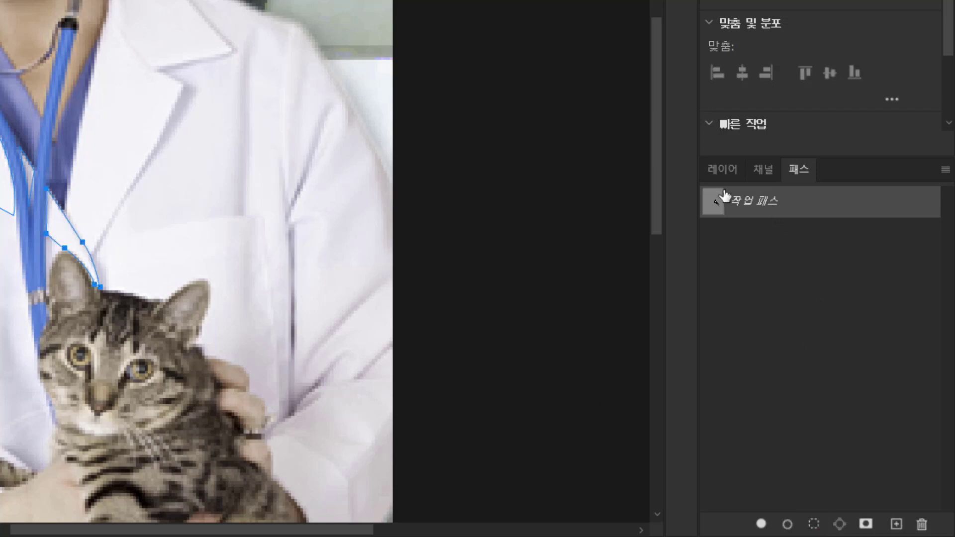
Load the traced work path as a selection and show the document's layers.
left_click(712, 205, "ctrl")
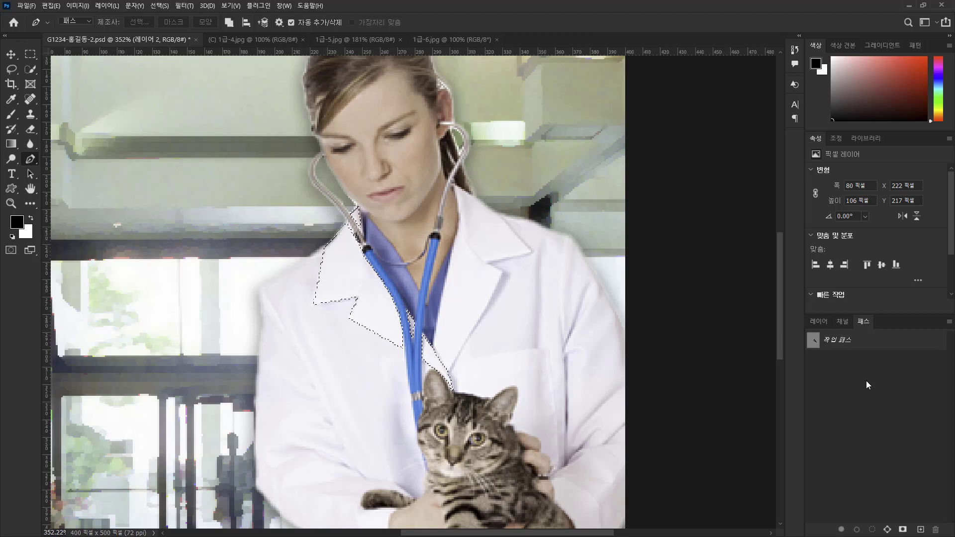
left_click(818, 322)
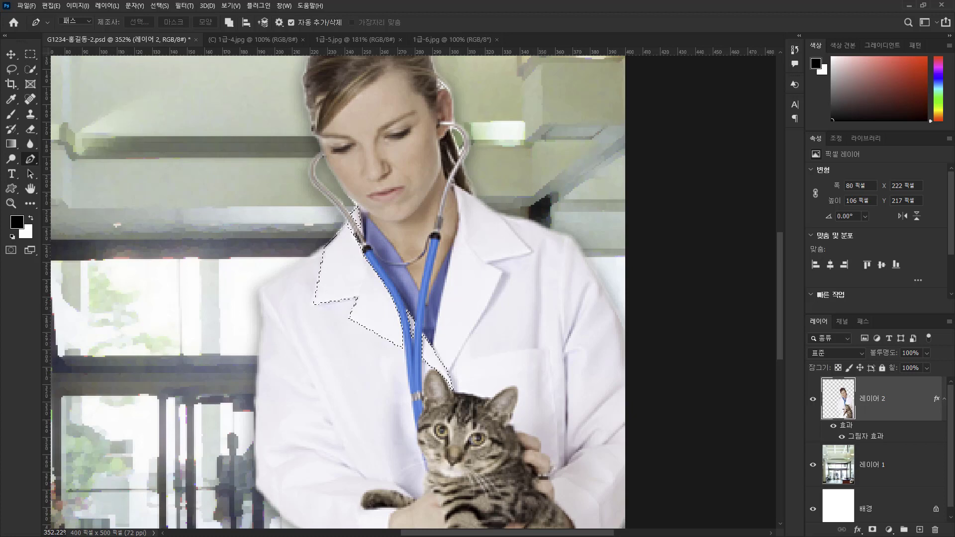
left_click(77, 6)
mouse_move(103, 36)
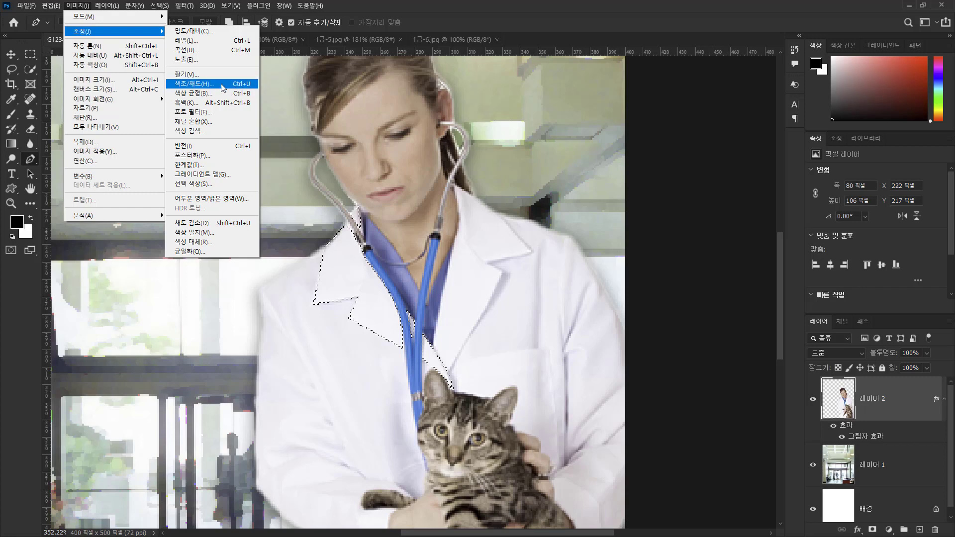
left_click(422, 4)
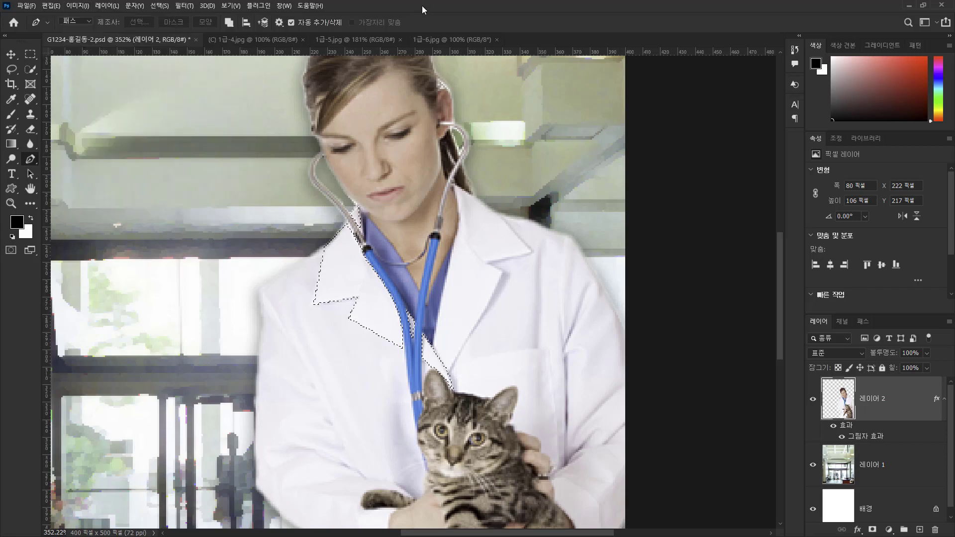
Add a Hue/Saturation adjustment layer masked to the selected collar, colorized yellow with hue 52 and saturation 100.
left_click(889, 530)
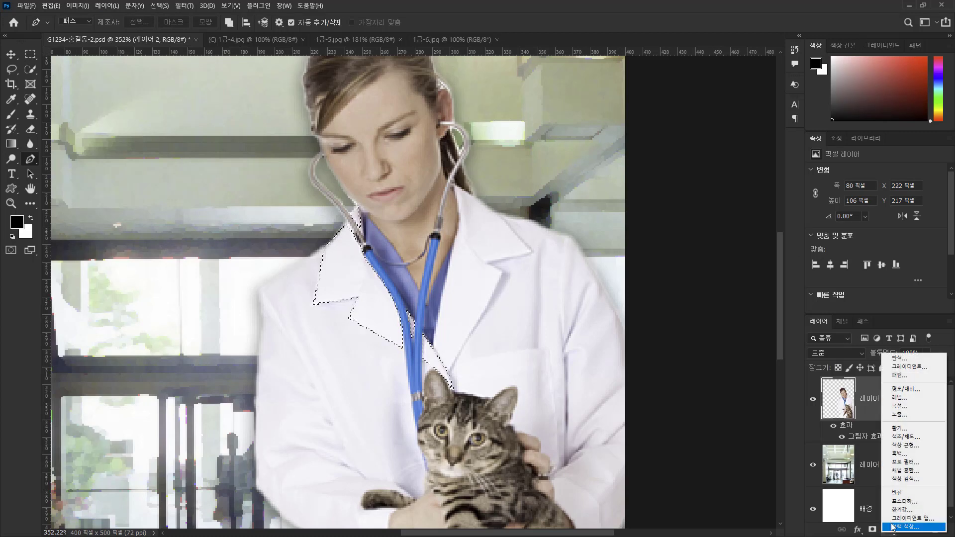
left_click(906, 438)
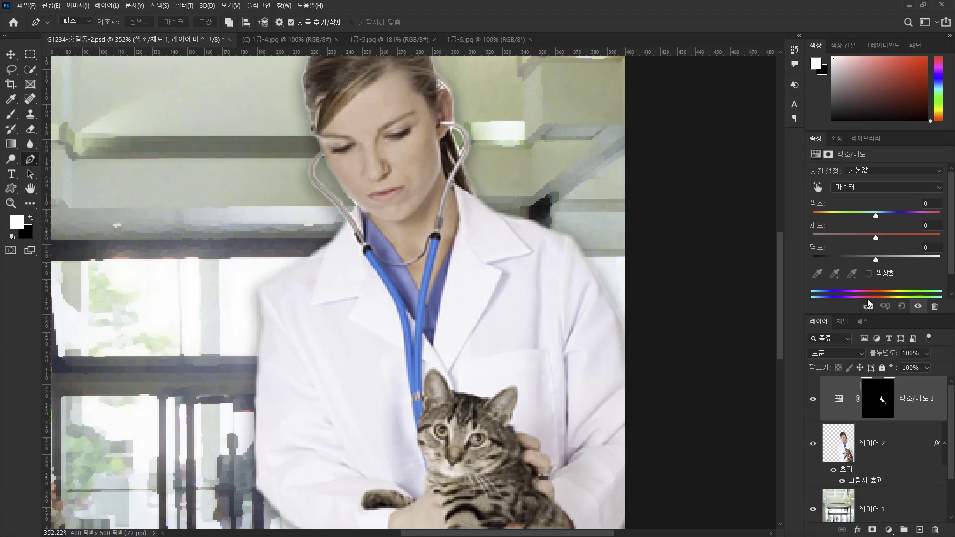
left_click(869, 273)
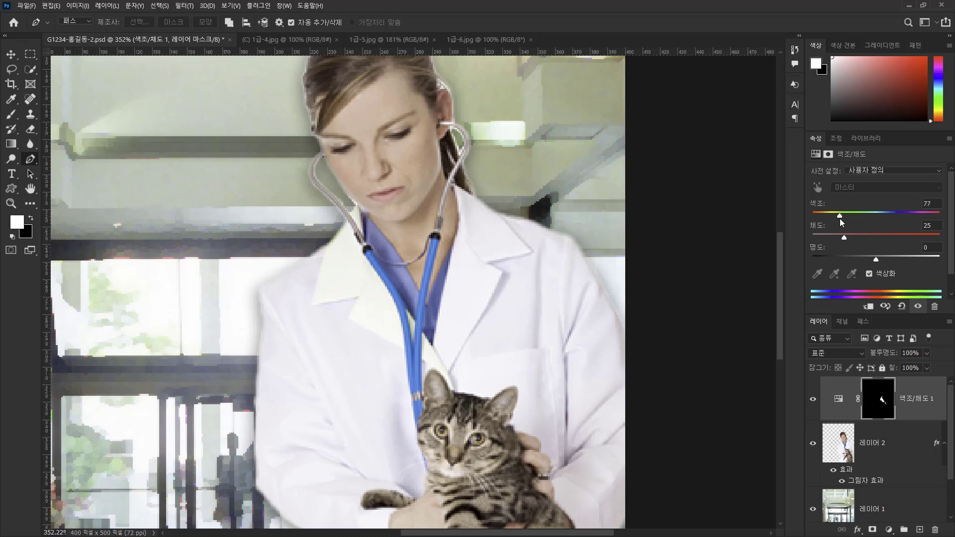
left_click_drag(843, 237, 940, 237)
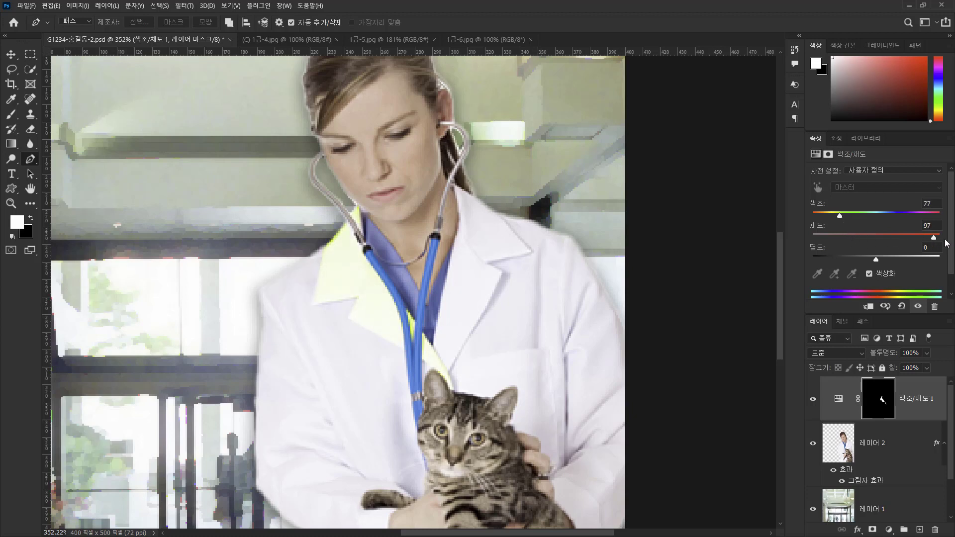
mouse_move(839, 213)
left_mouse_down()
mouse_move(872, 218)
mouse_move(840, 216)
left_mouse_up()
Outline the lapel on the image's right side with the Polygonal Lasso, about 57 × 107 px, and make 레이어 2 active.
left_click_drag(14, 73, 49, 85)
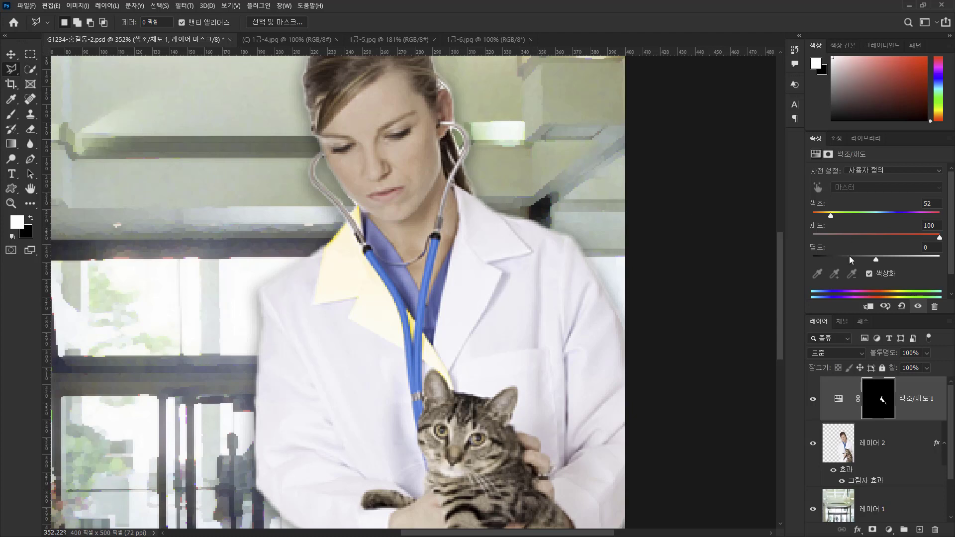
left_click(459, 221)
left_click(454, 245)
left_click(434, 347)
left_click(449, 371)
left_click(503, 272)
left_click(487, 262)
left_click(531, 251)
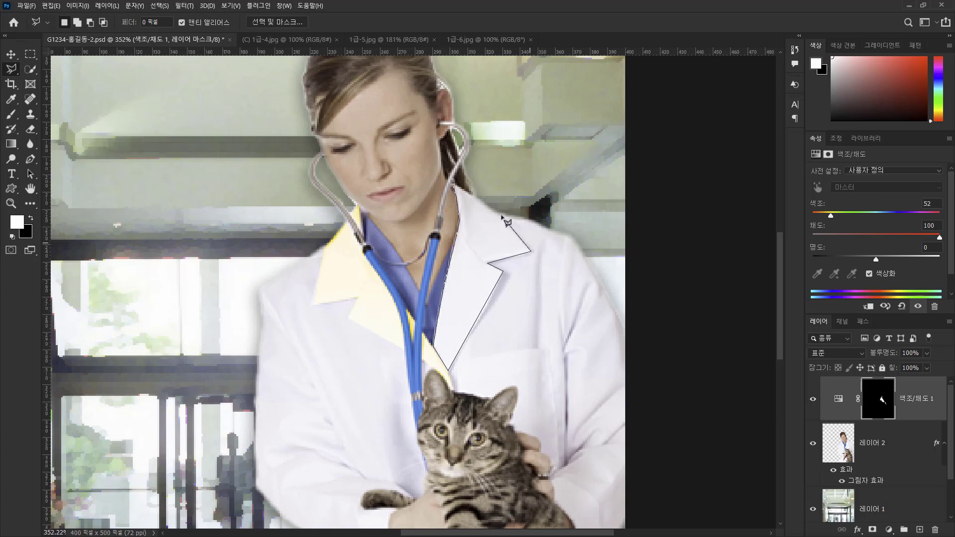
left_click(493, 208)
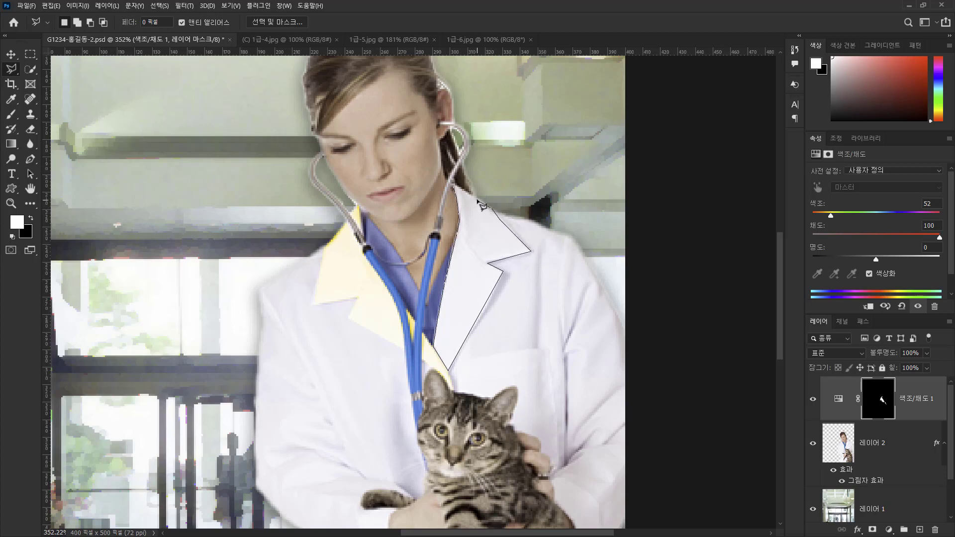
left_click(457, 191)
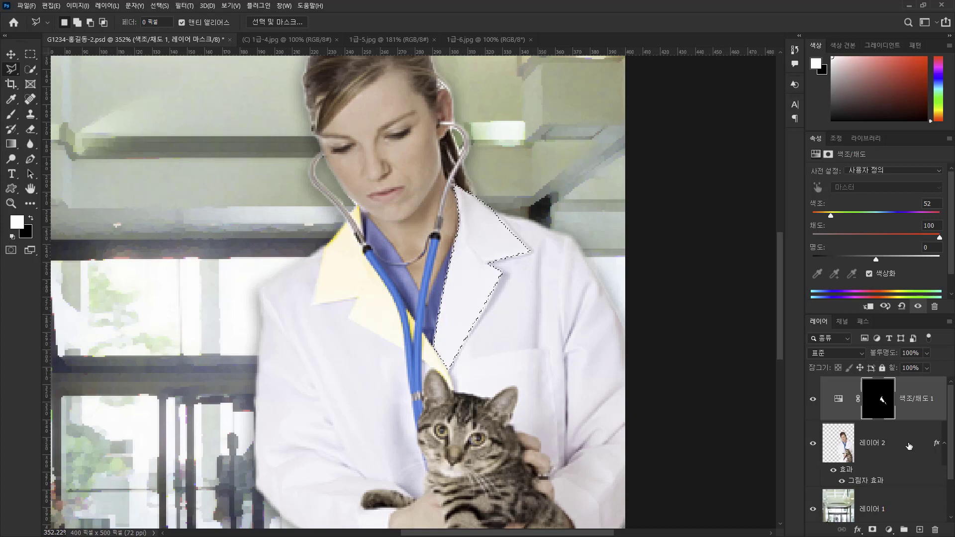
left_click(861, 443)
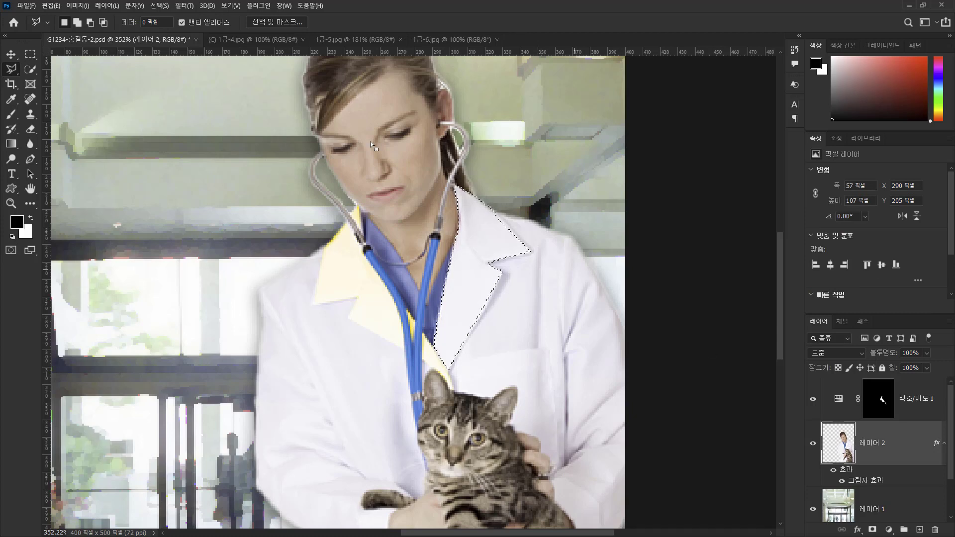
left_click(83, 7)
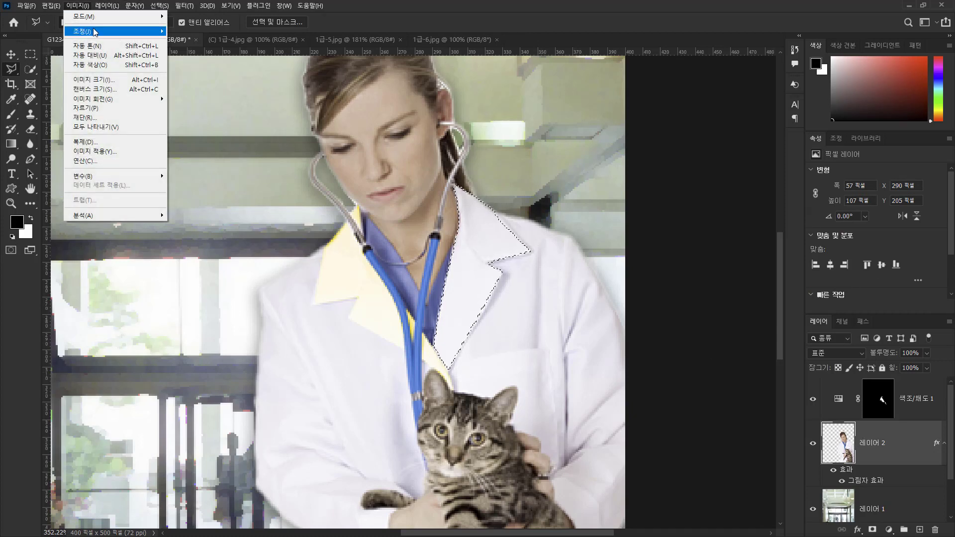
mouse_move(94, 32)
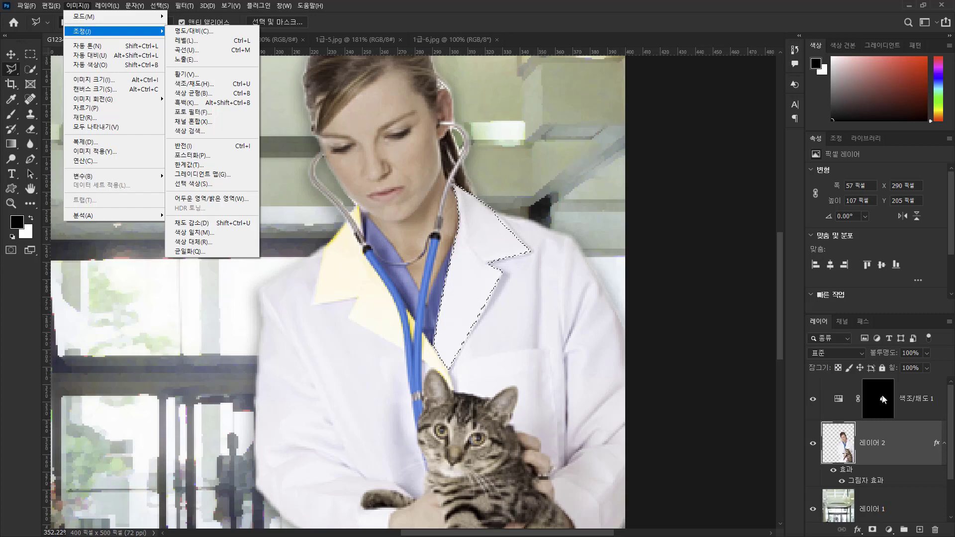
left_click(807, 396)
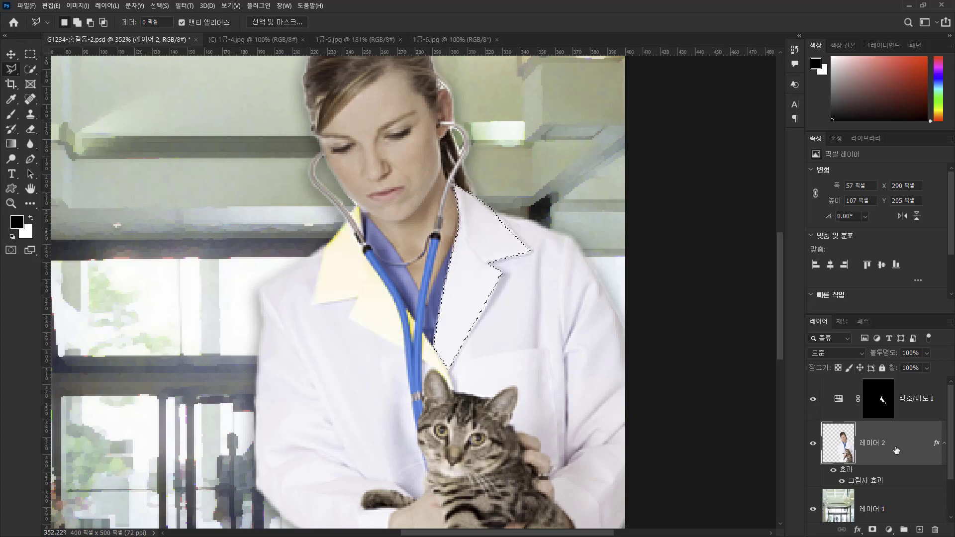
Add a Hue/Saturation adjustment layer masked to this lapel, colorized at saturation 100 with a green hue, and reselect 레이어 2.
left_click(889, 529)
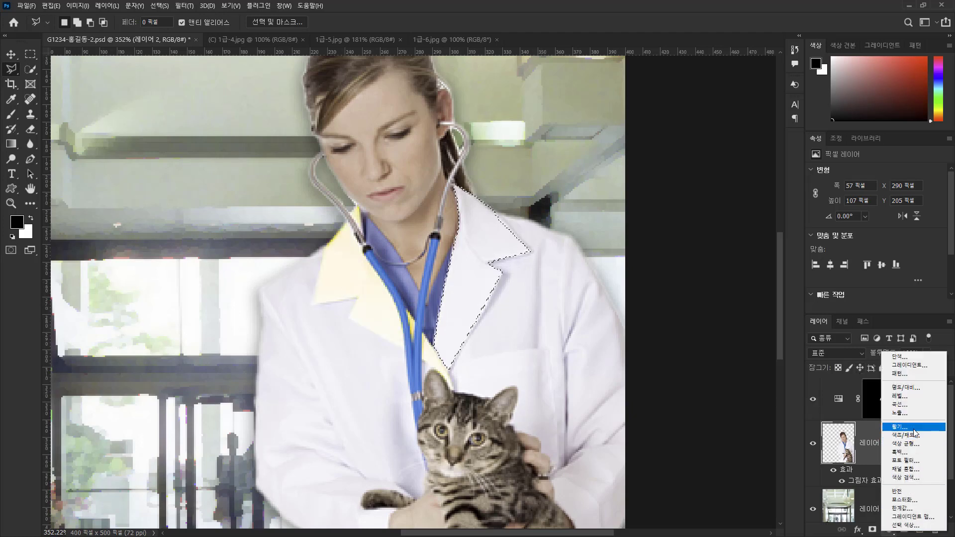
left_click(910, 436)
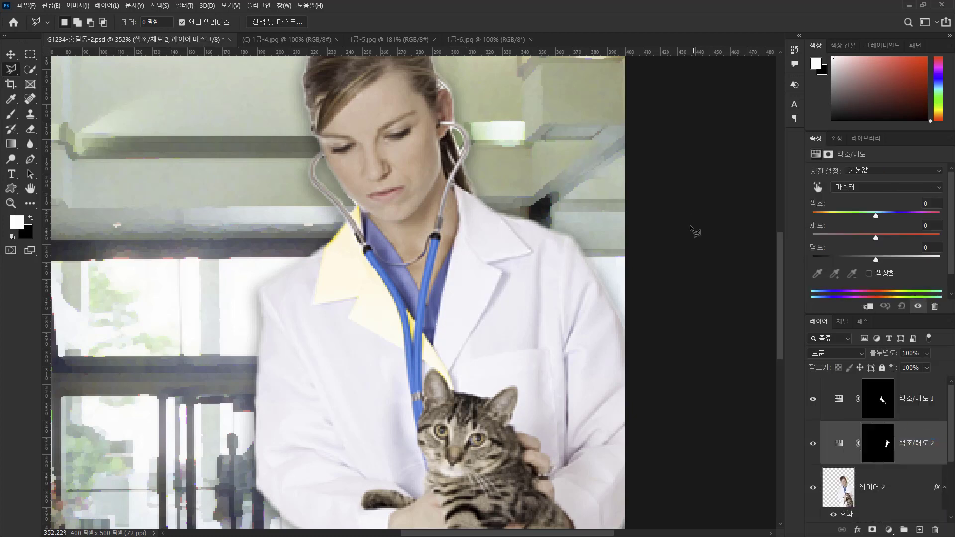
left_click(869, 273)
left_click_drag(845, 237, 939, 238)
left_click_drag(812, 216, 849, 216)
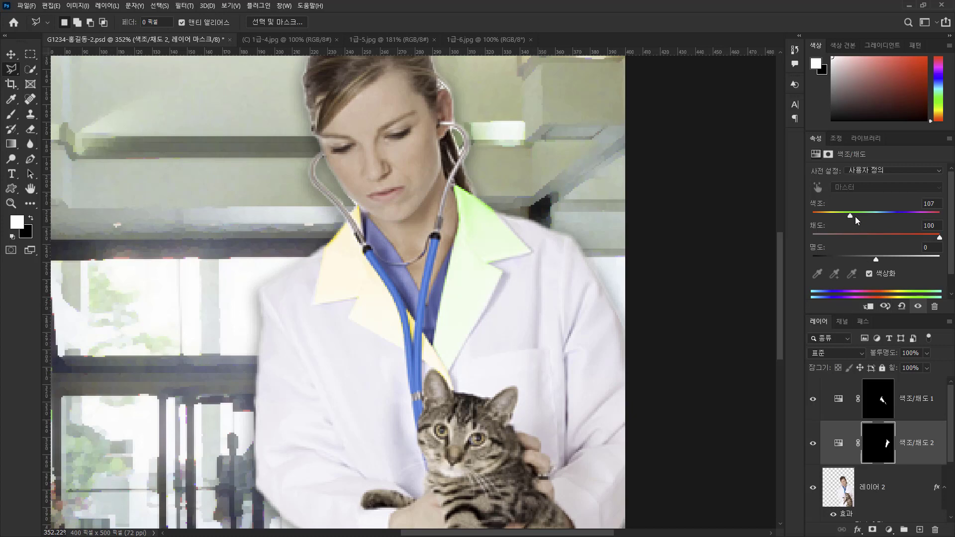
left_click_drag(849, 216, 858, 217)
left_click(901, 495)
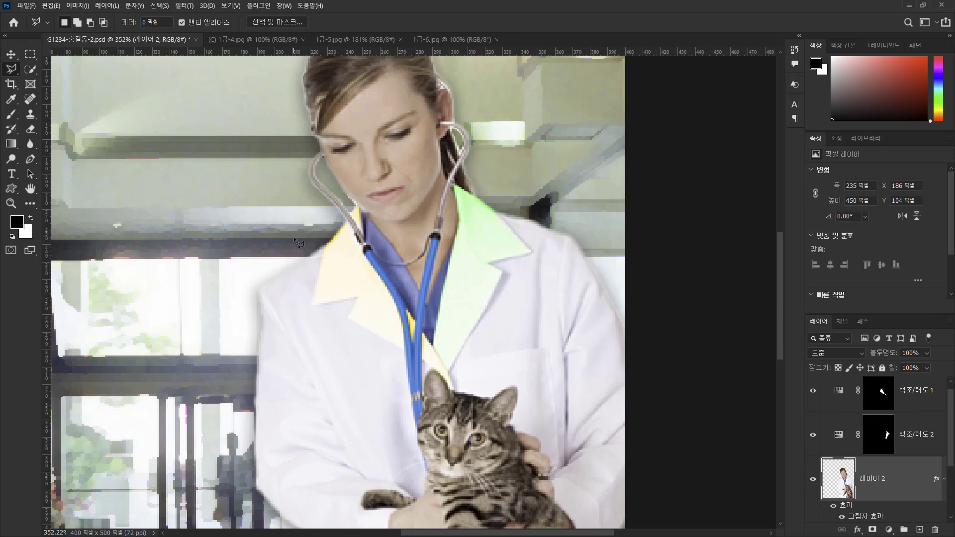
key("ctrl+0")
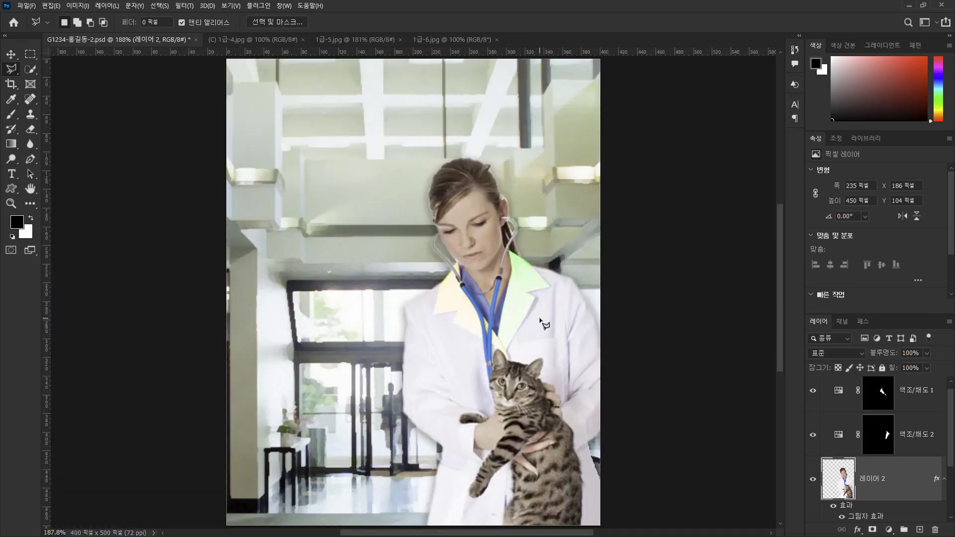
Switch to the chipmunk photo 1급-6.jpg, hide its grid and fit the image to the view.
key("ctrl+shift+Tab")
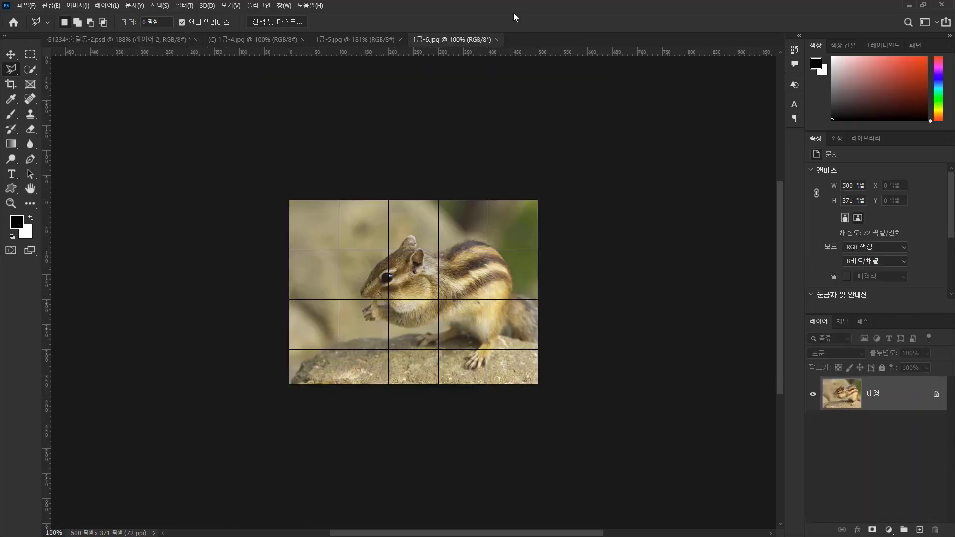
key("ctrl+apostrophe")
key("ctrl+0")
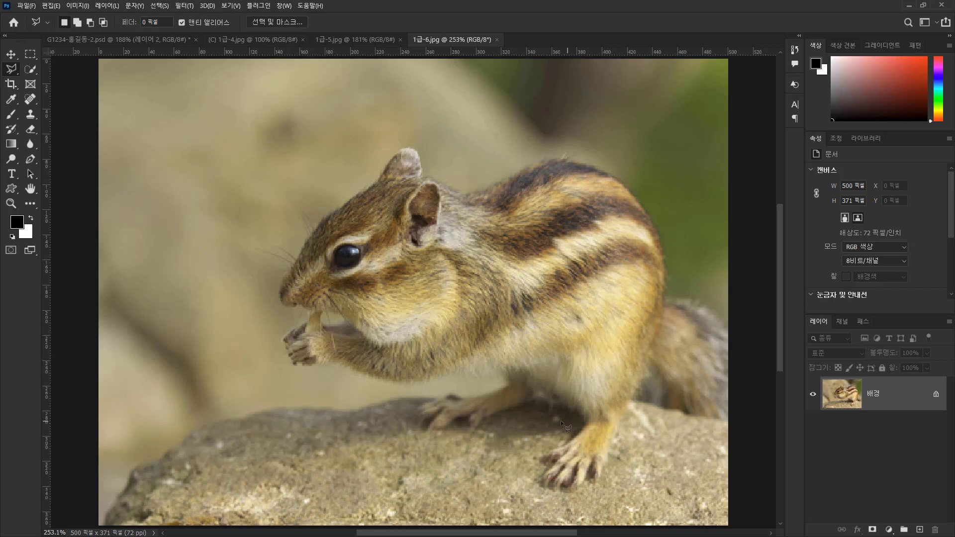
Try selecting the chipmunk with the Quick Selection tool, subtracting the rock and adding the snout, back and ear.
left_click(31, 69)
mouse_move(373, 214)
left_mouse_down()
mouse_move(357, 237)
mouse_move(369, 266)
mouse_move(585, 197)
mouse_move(613, 232)
mouse_move(622, 331)
mouse_move(561, 294)
mouse_move(487, 282)
mouse_move(425, 307)
mouse_move(395, 335)
mouse_move(410, 313)
mouse_move(347, 234)
mouse_move(304, 285)
mouse_move(369, 300)
mouse_move(372, 331)
mouse_move(320, 342)
mouse_move(389, 355)
mouse_move(462, 330)
mouse_move(610, 371)
mouse_move(616, 352)
mouse_move(589, 439)
mouse_move(530, 358)
mouse_move(598, 330)
mouse_move(680, 344)
mouse_move(710, 364)
mouse_move(701, 322)
left_mouse_up()
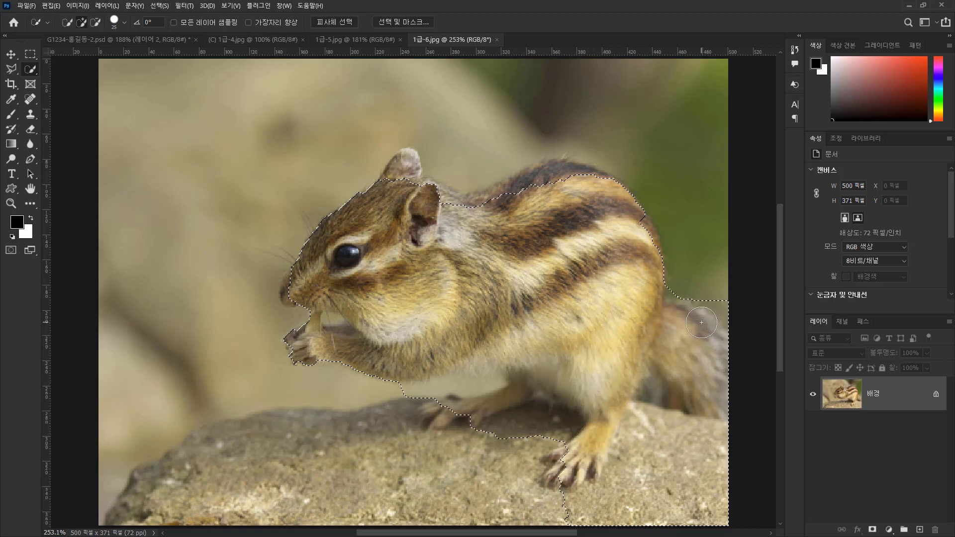
mouse_move(477, 439)
left_mouse_down()
mouse_move(517, 423)
mouse_move(550, 426)
mouse_move(590, 512)
mouse_move(563, 510)
mouse_move(603, 513)
mouse_move(648, 424)
mouse_move(717, 456)
left_mouse_up()
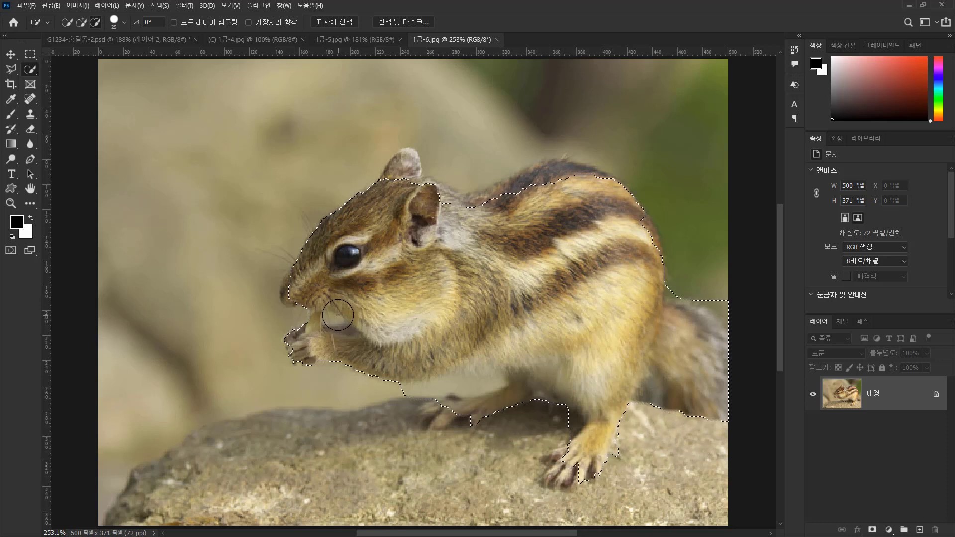
left_click(297, 289)
left_click_drag(497, 210, 547, 183)
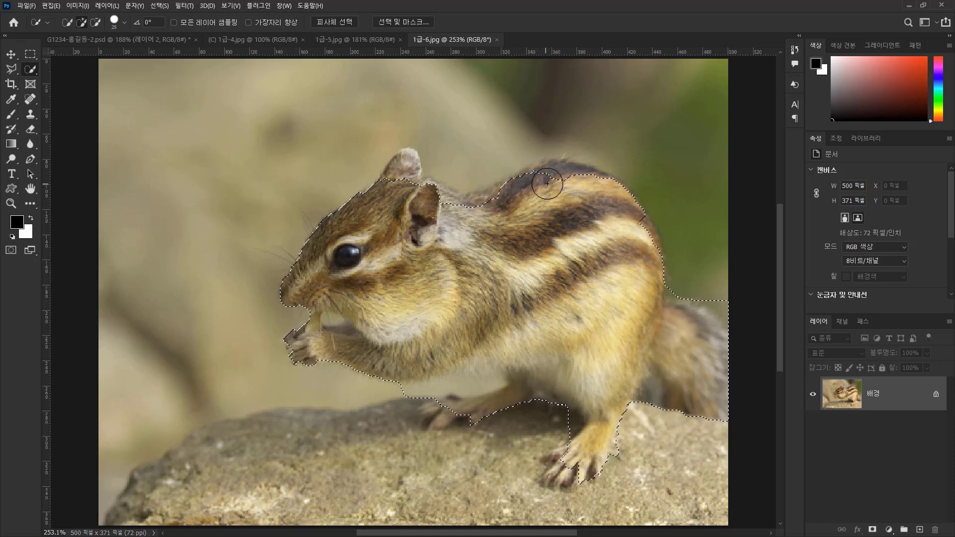
mouse_move(480, 200)
left_mouse_down()
mouse_move(470, 213)
mouse_move(438, 207)
left_mouse_up()
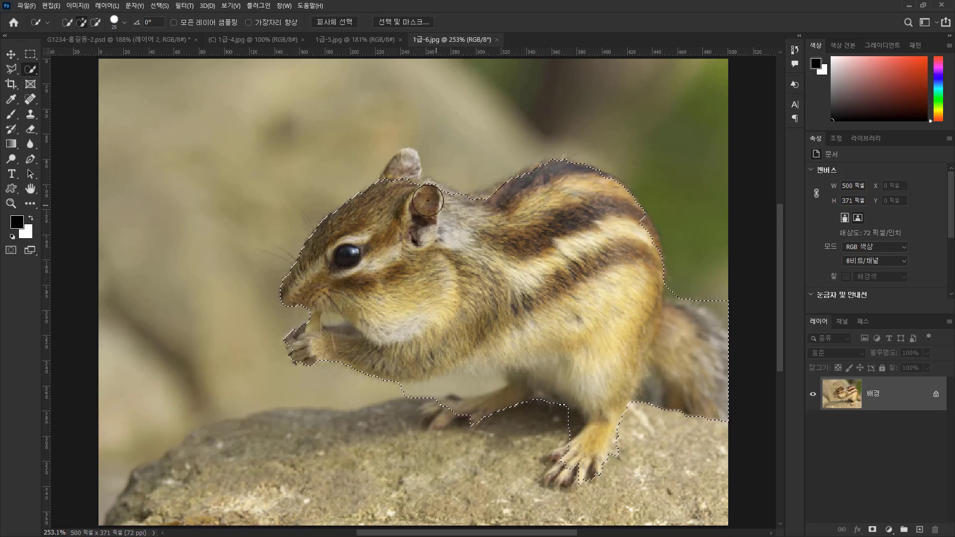
left_click(405, 173)
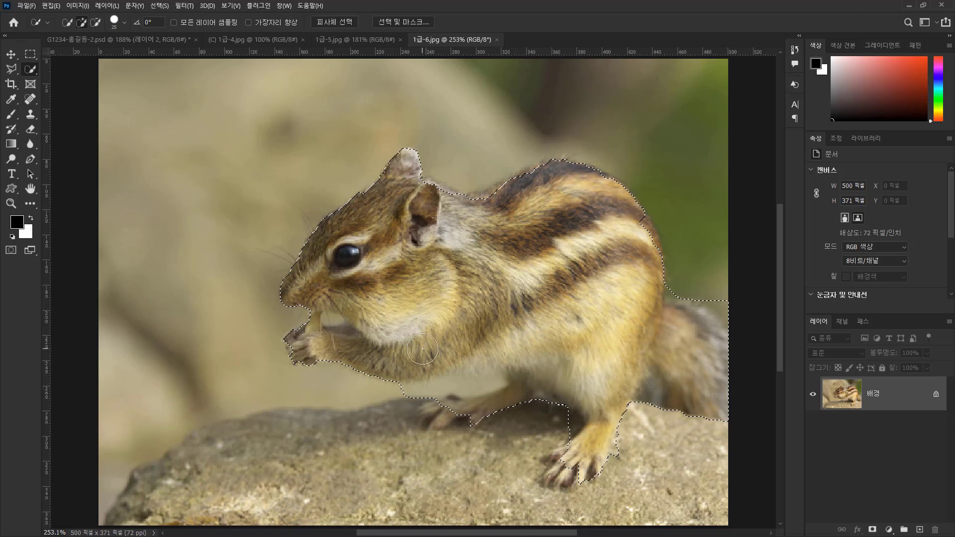
Try refining the selection beneath the belly with a smaller 10 px selection brush, and clear the whole selection.
key("bracketleft")
key("bracketleft")
key("bracketleft")
mouse_move(409, 395)
left_mouse_down()
mouse_move(490, 393)
mouse_move(458, 385)
mouse_move(487, 382)
mouse_move(490, 363)
left_mouse_up()
key("ctrl+d")
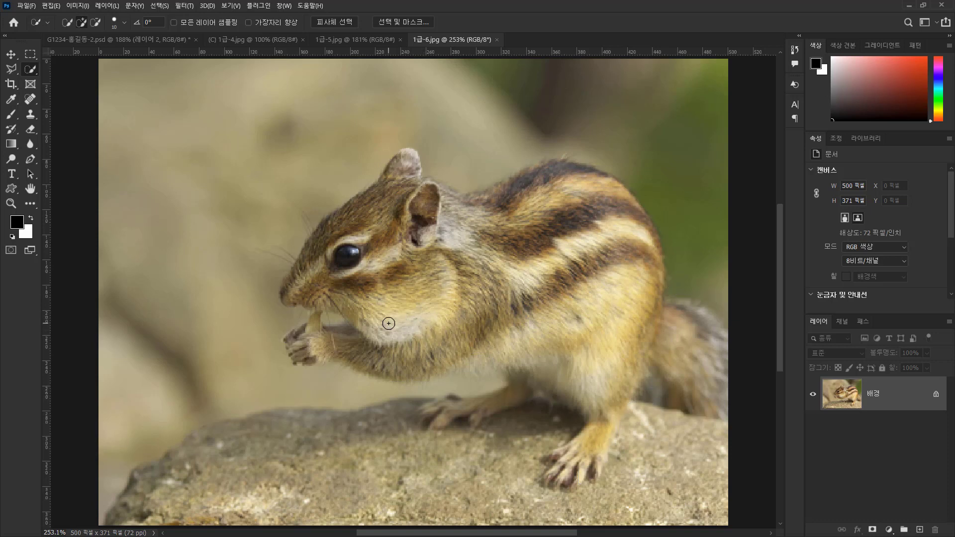
Select the whole chipmunk with the Object Selection tool.
right_click(32, 70)
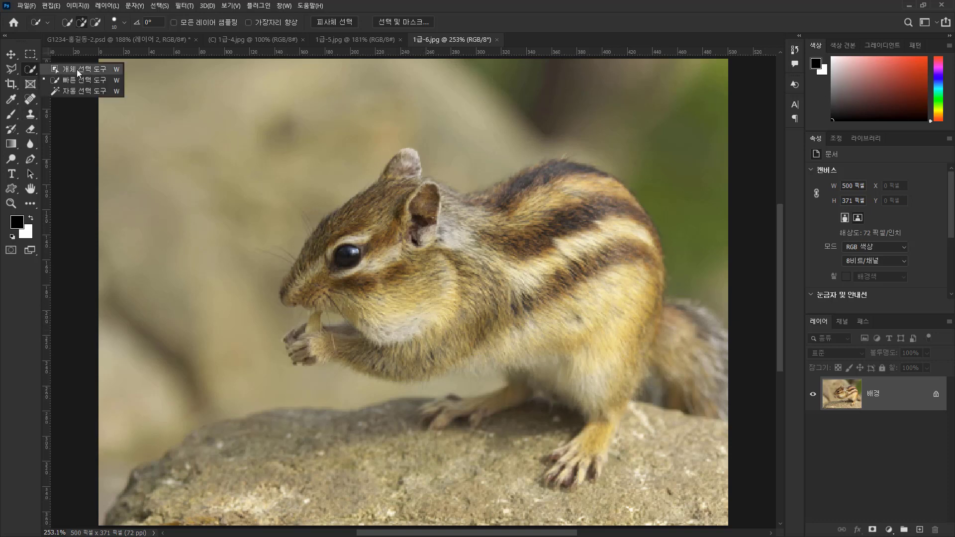
left_click(79, 70)
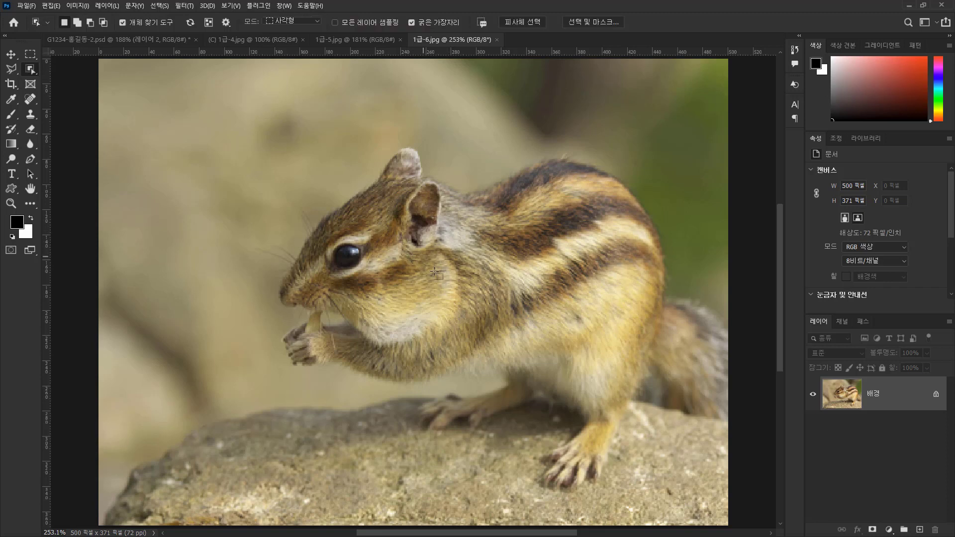
left_click(453, 249)
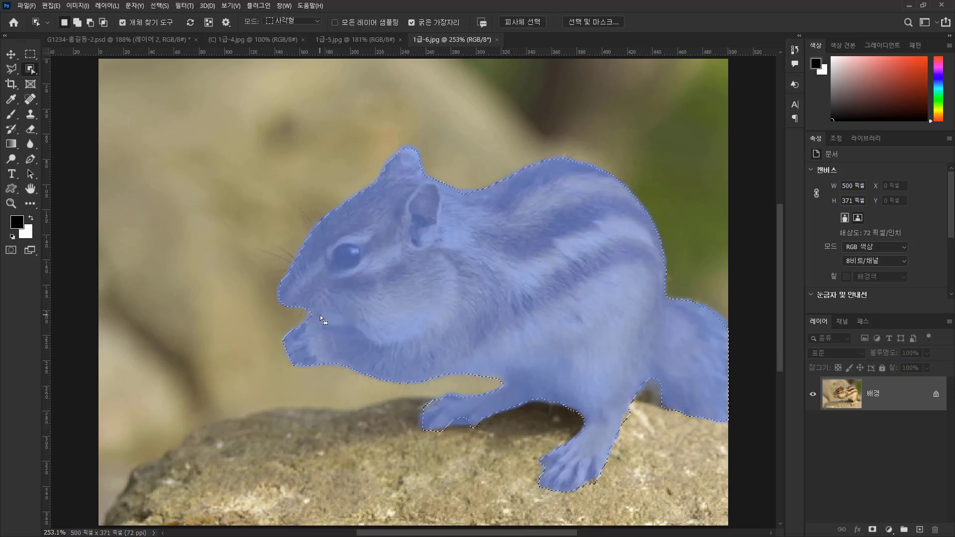
Subtract the gap between mouth and paws and the rock area between hind leg and tail from the chipmunk selection with the Lasso tool.
left_click(13, 69)
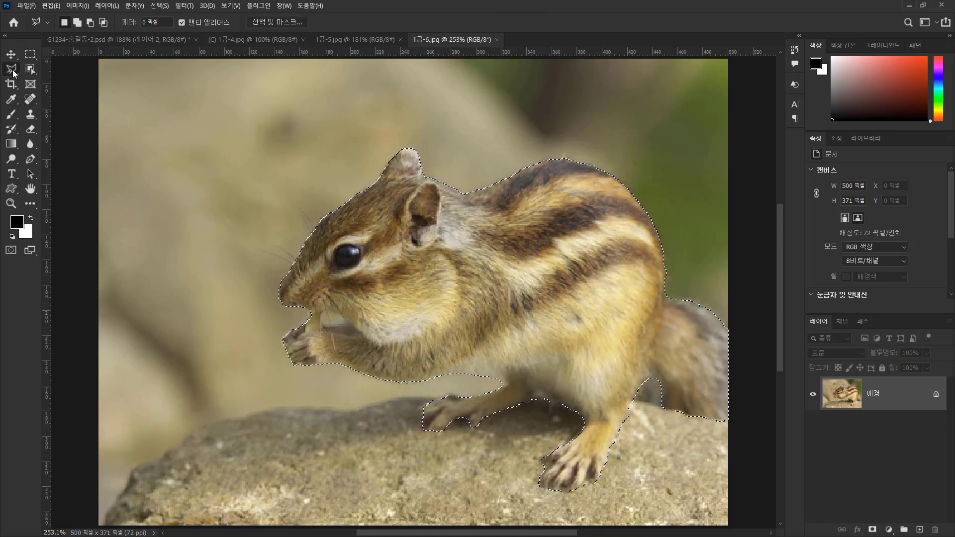
left_click(48, 69)
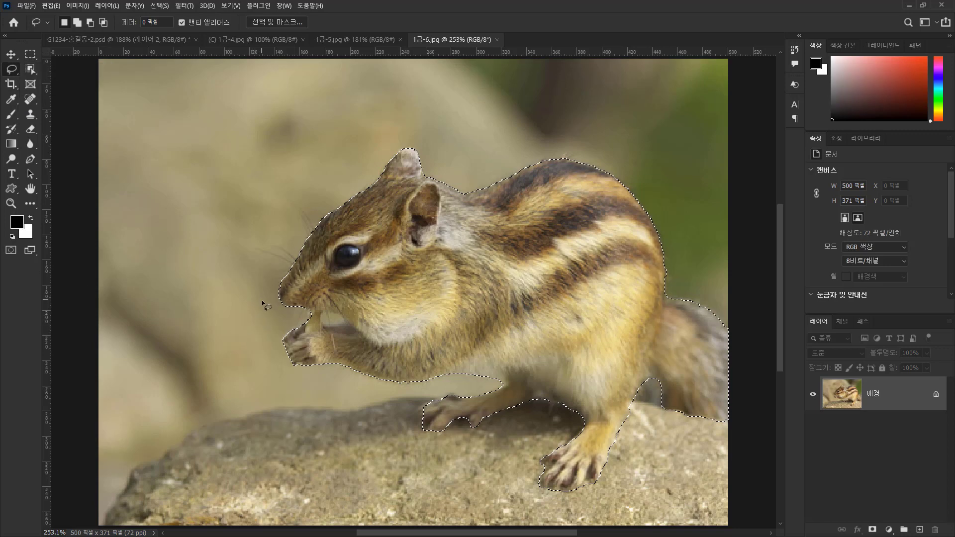
left_click_drag(191, 199, 485, 434)
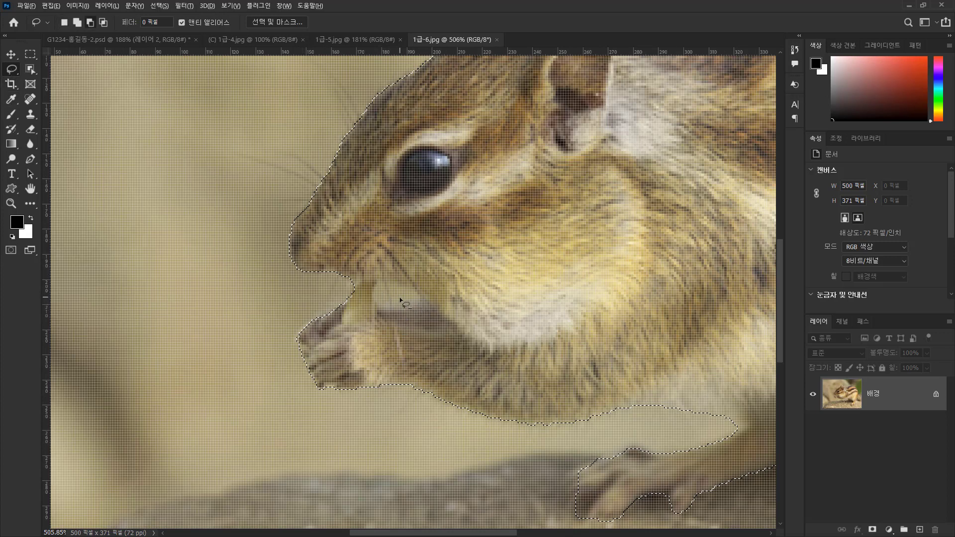
mouse_move(377, 282)
left_mouse_down()
mouse_move(374, 302)
mouse_move(400, 311)
mouse_move(421, 298)
mouse_move(376, 282)
left_mouse_up()
scroll(646, 426, "down", 3)
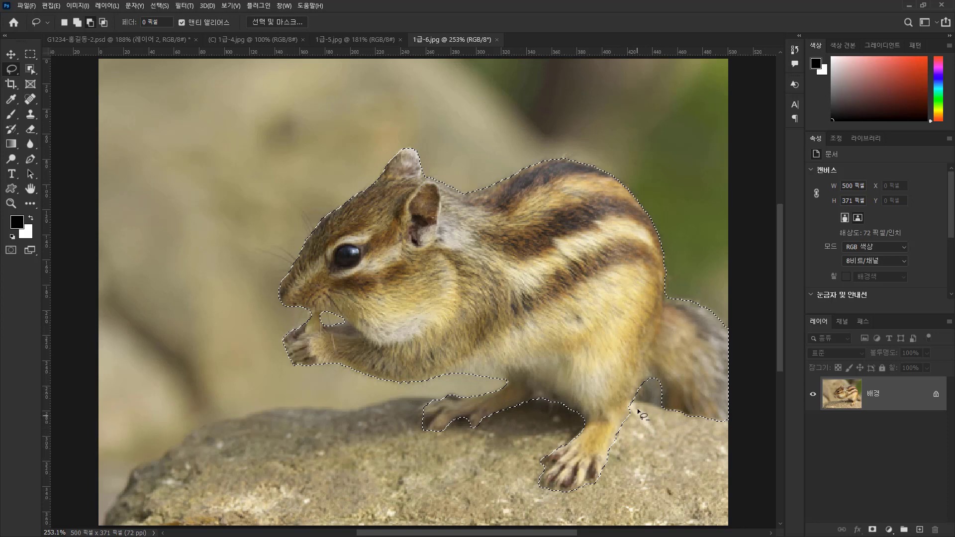
mouse_move(633, 398)
left_mouse_down()
mouse_move(648, 401)
mouse_move(646, 384)
mouse_move(663, 381)
mouse_move(662, 393)
left_mouse_up()
Copy the selected chipmunk into the poster document and move its layer above both Hue/Saturation adjustment layers.
left_click(117, 39)
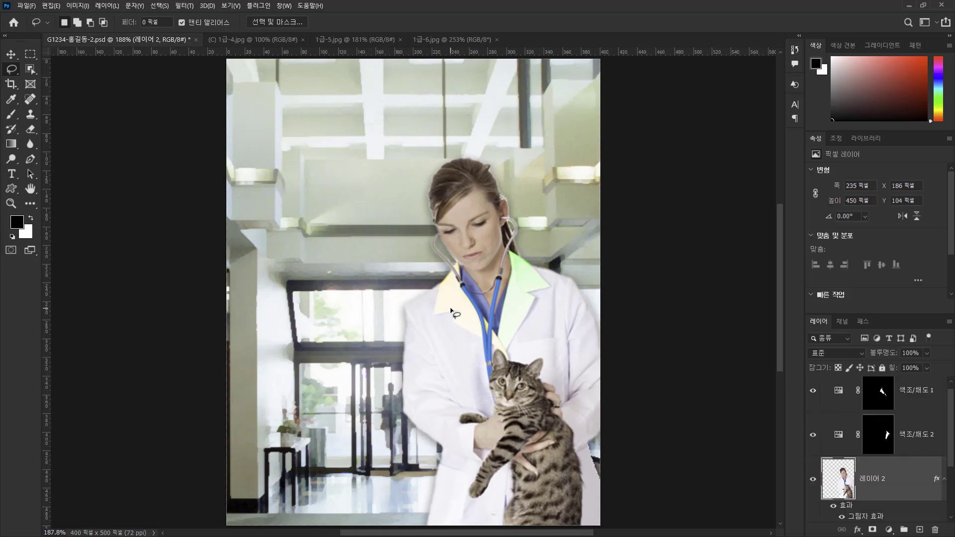
key("ctrl+v")
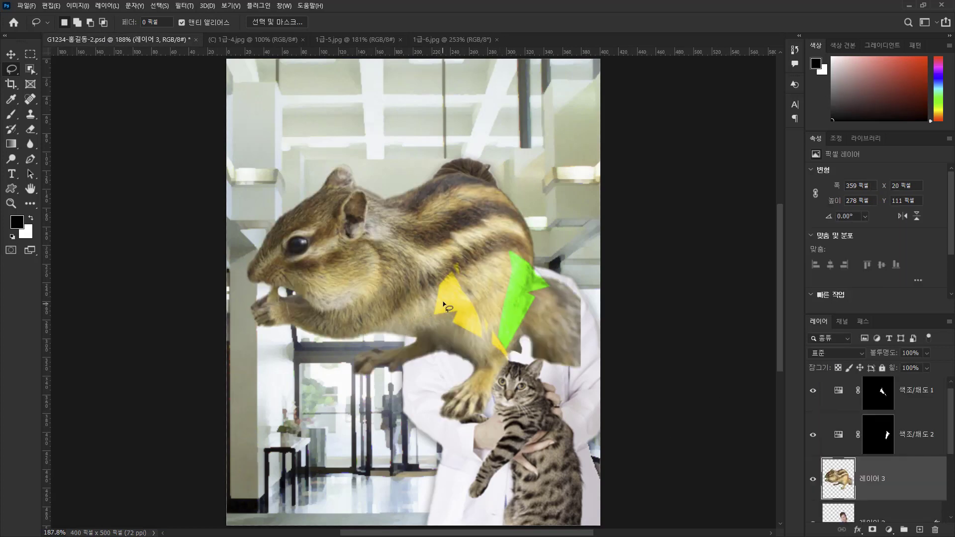
scroll(872, 476, "down", 2)
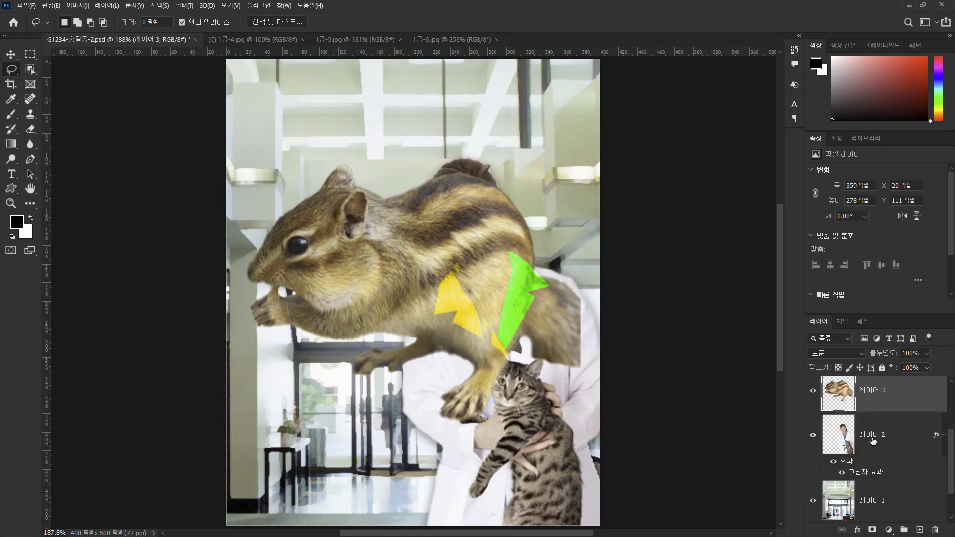
scroll(920, 433, "up", 2)
left_click_drag(892, 490, 876, 381)
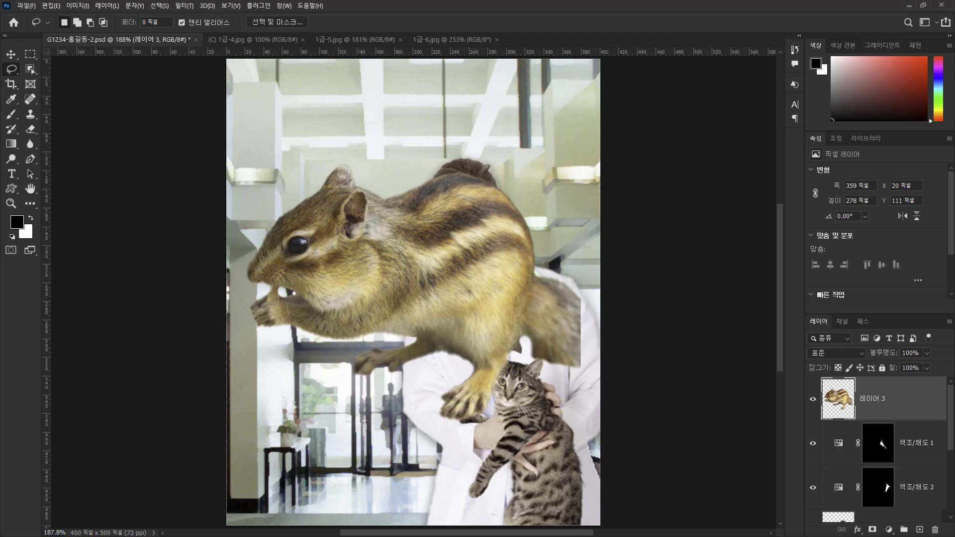
Add an Inner Shadow layer style to the chipmunk layer.
double_click(916, 405)
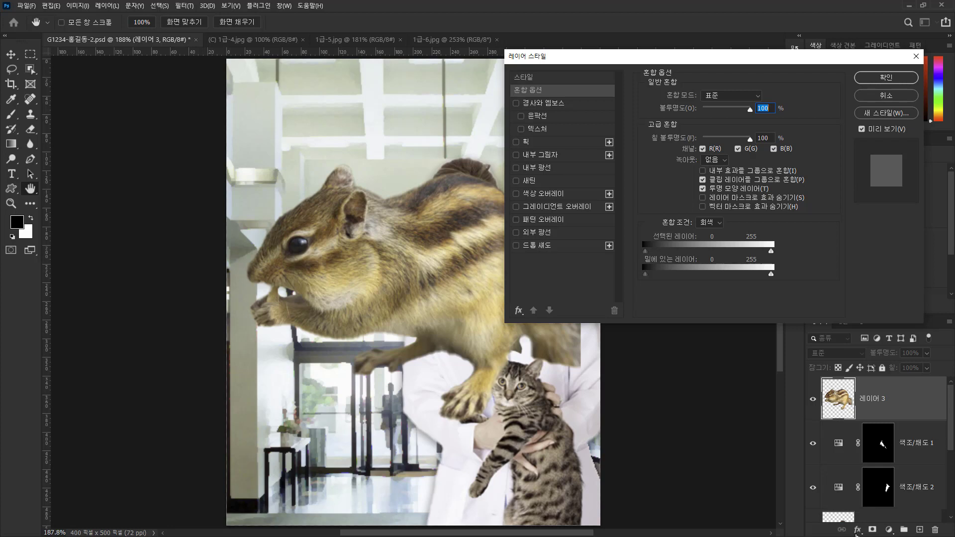
left_click(529, 160)
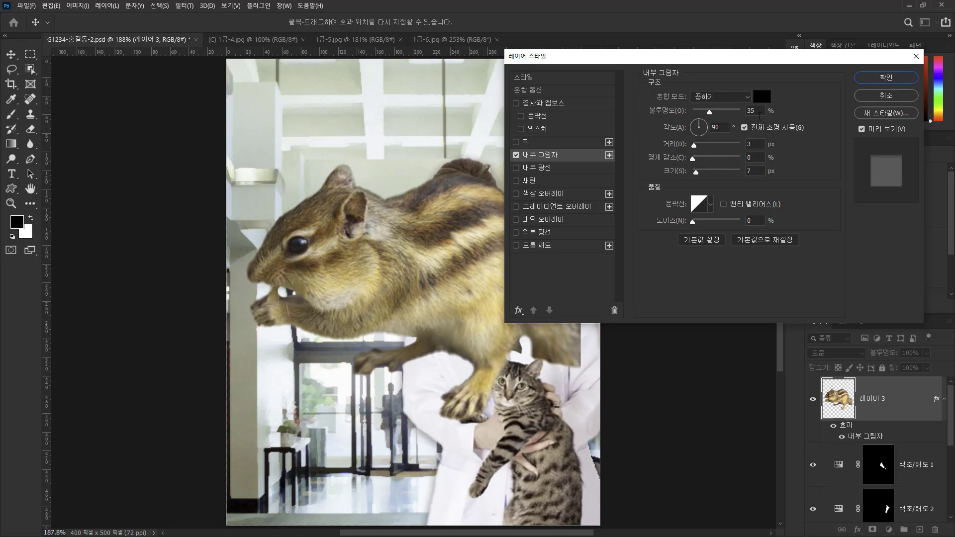
left_click(897, 79)
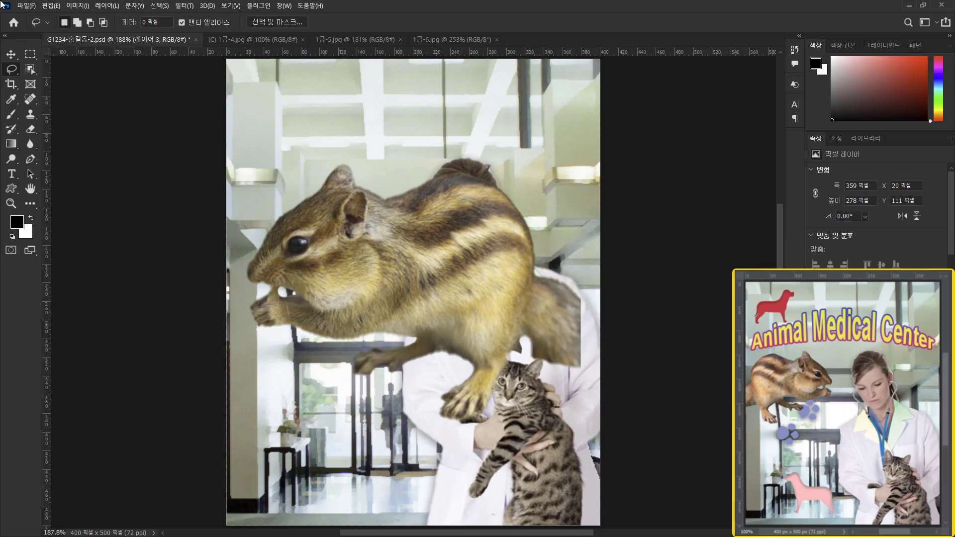
Flip the chipmunk horizontally so it faces the doctor.
left_click(54, 5)
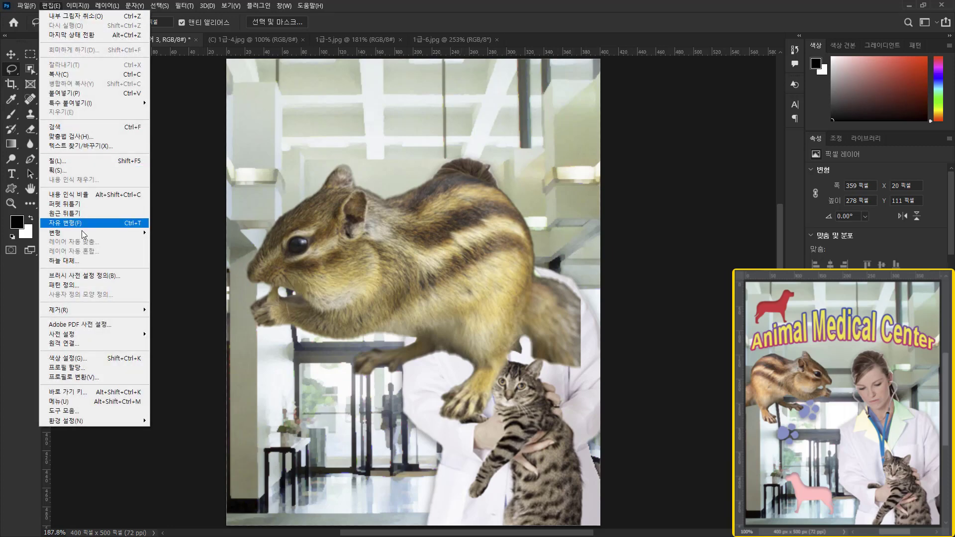
mouse_move(83, 235)
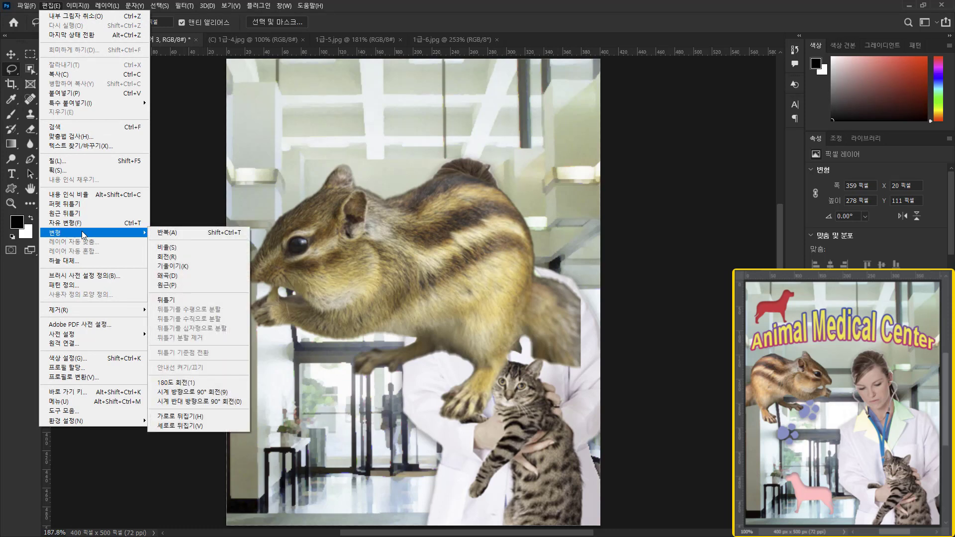
left_click(209, 416)
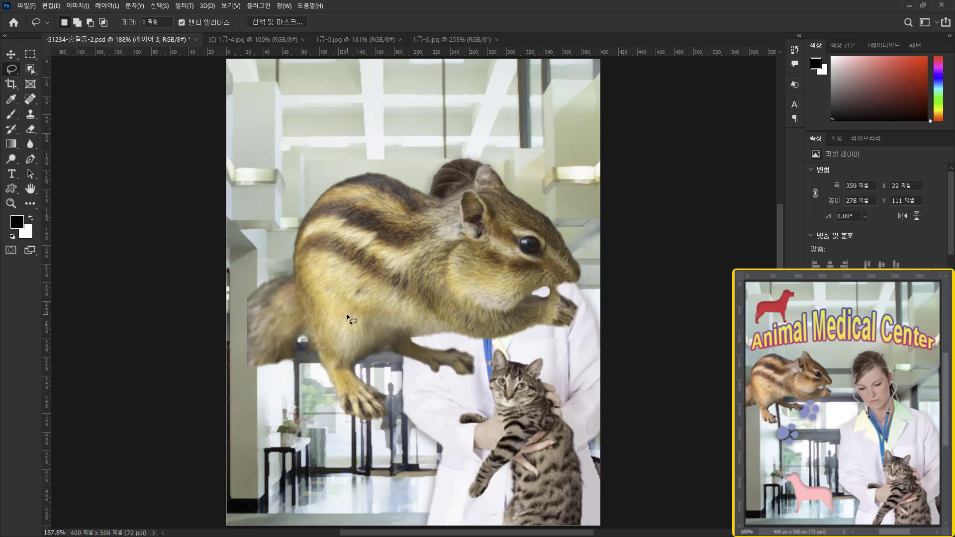
Show the grid, scale the chipmunk to about 162 × 126 px and place it at X 0, Y 155 px against the canvas's left edge.
key("ctrl+t")
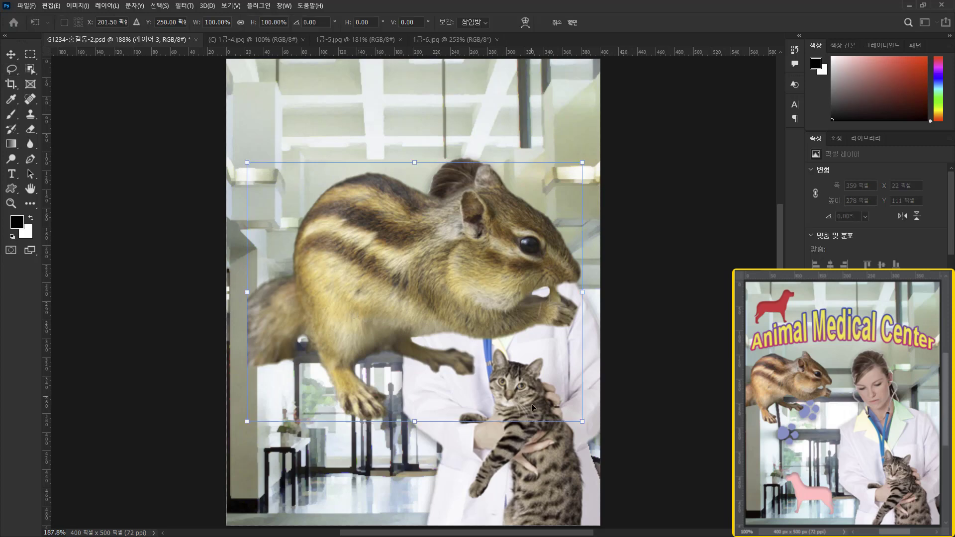
left_click_drag(577, 416, 450, 274)
key("ctrl+apostrophe")
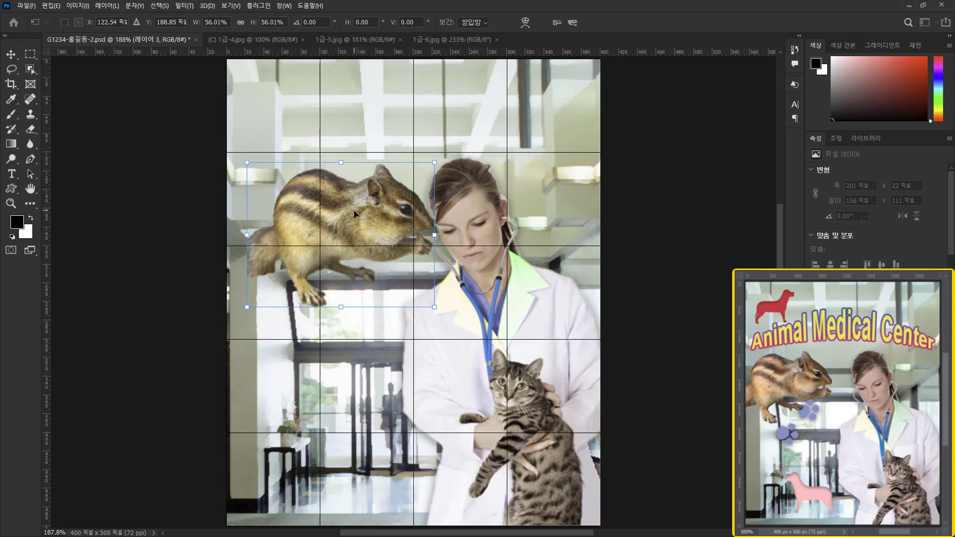
left_click_drag(349, 219, 324, 224)
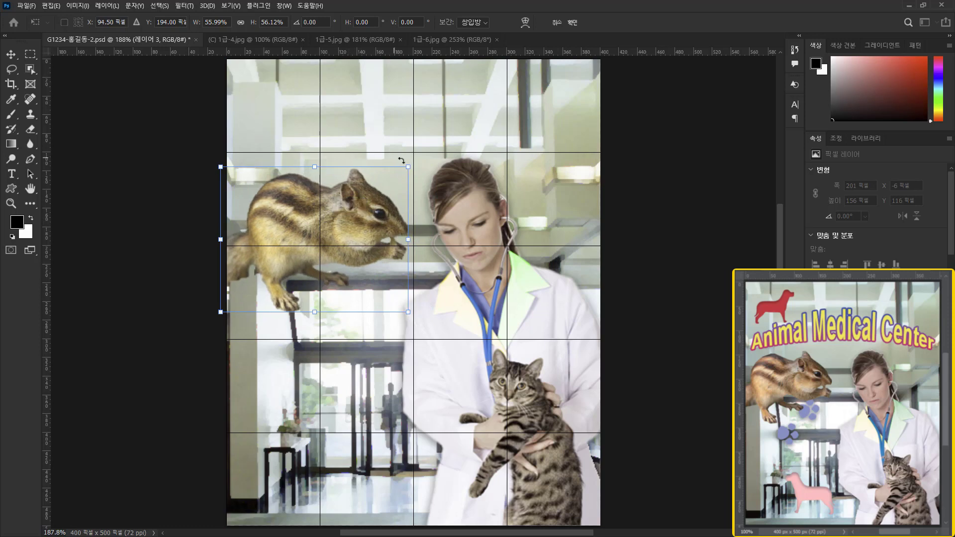
left_click_drag(408, 167, 372, 195)
left_click_drag(284, 238, 290, 249)
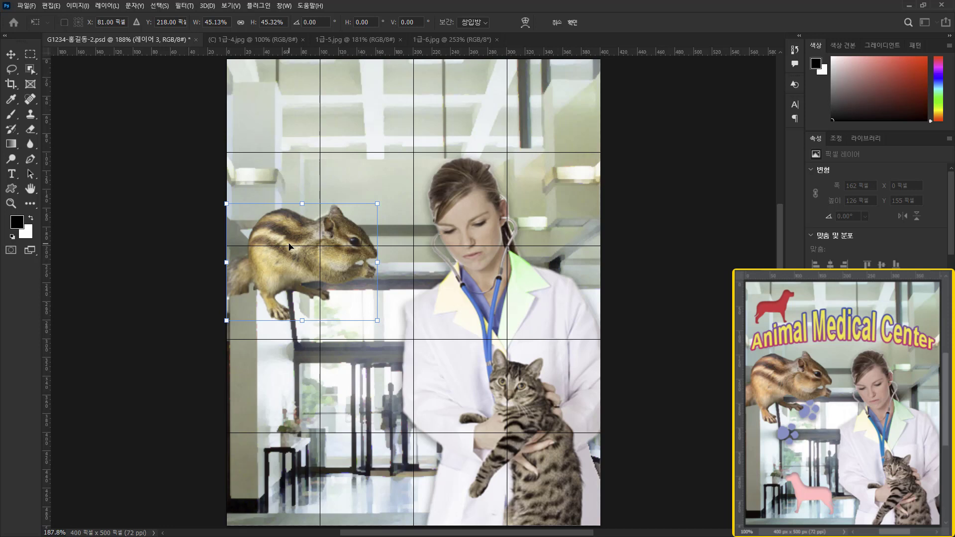
key("Return")
key("l")
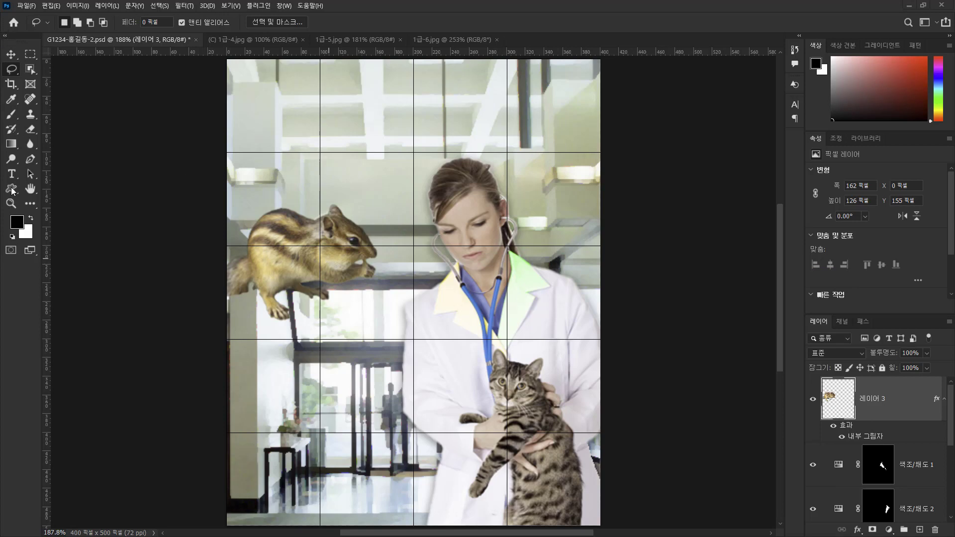
Choose the animal footprint (동물 발자국) custom shape from the Tiles (타일) group of the legacy default shapes.
left_click(11, 188)
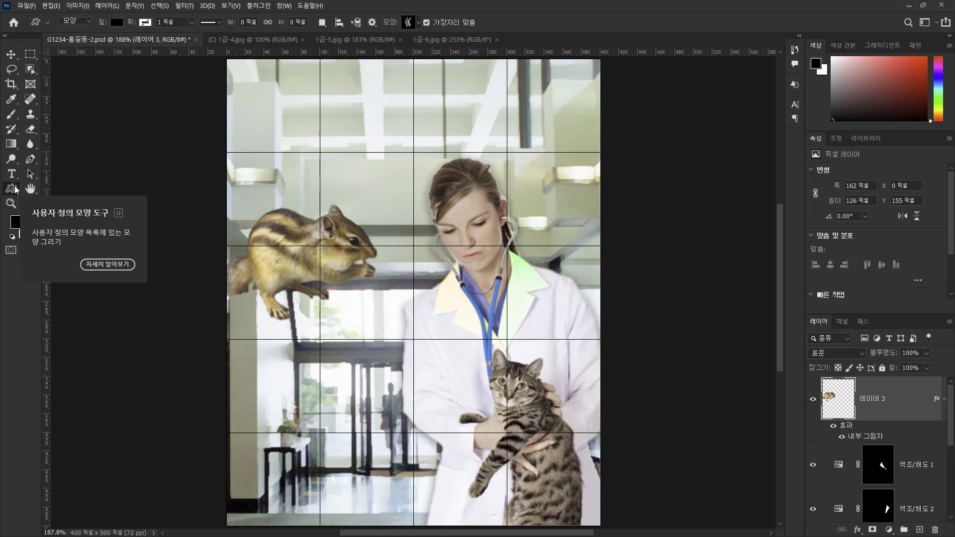
left_click(418, 22)
left_click(186, 63)
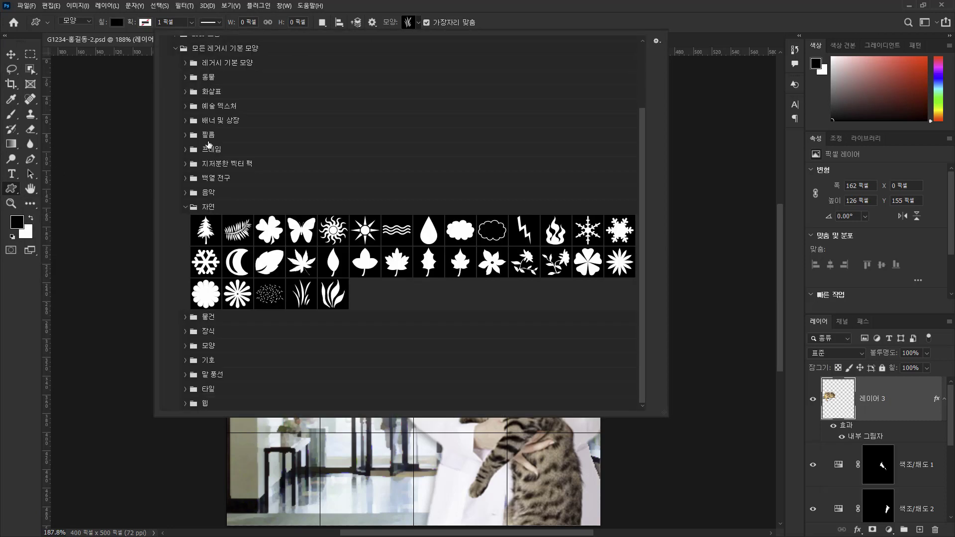
left_click(185, 208)
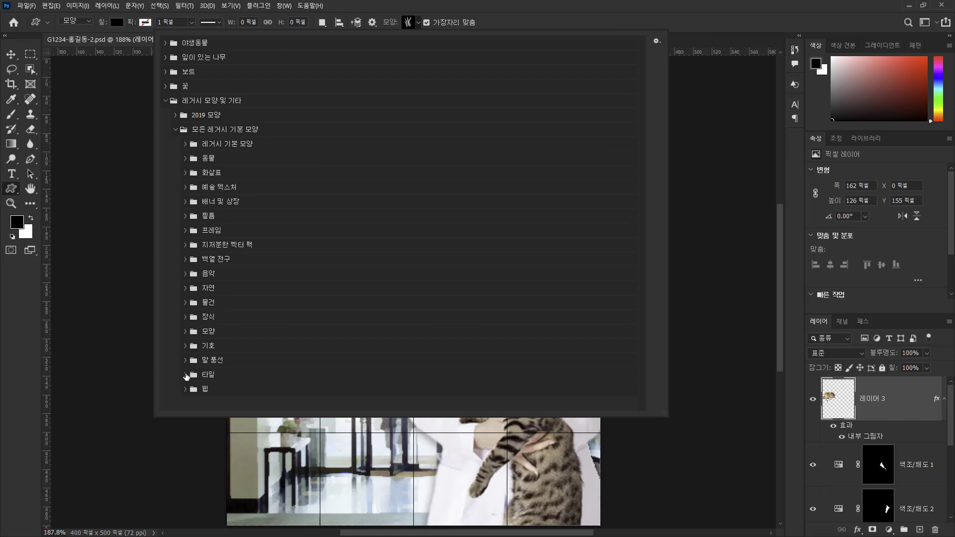
left_click(186, 376)
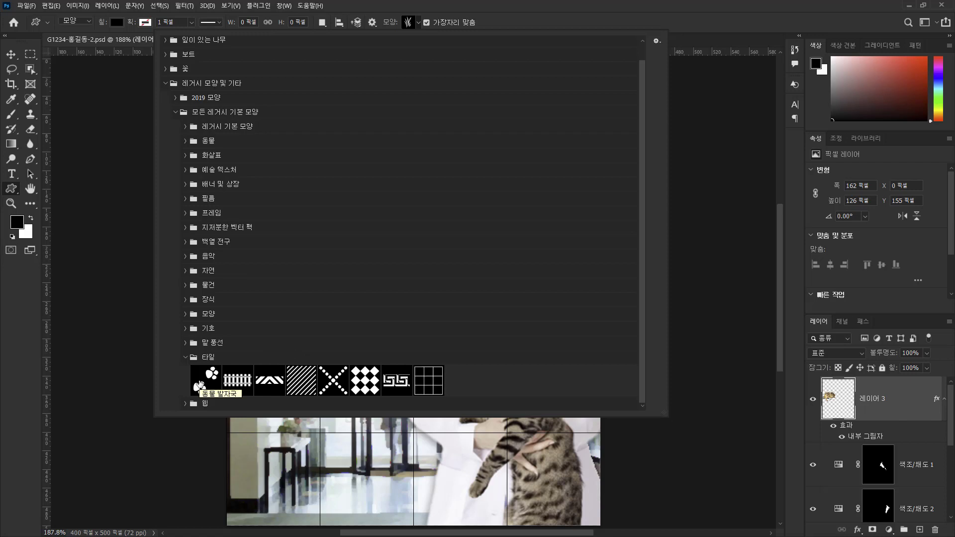
double_click(199, 386)
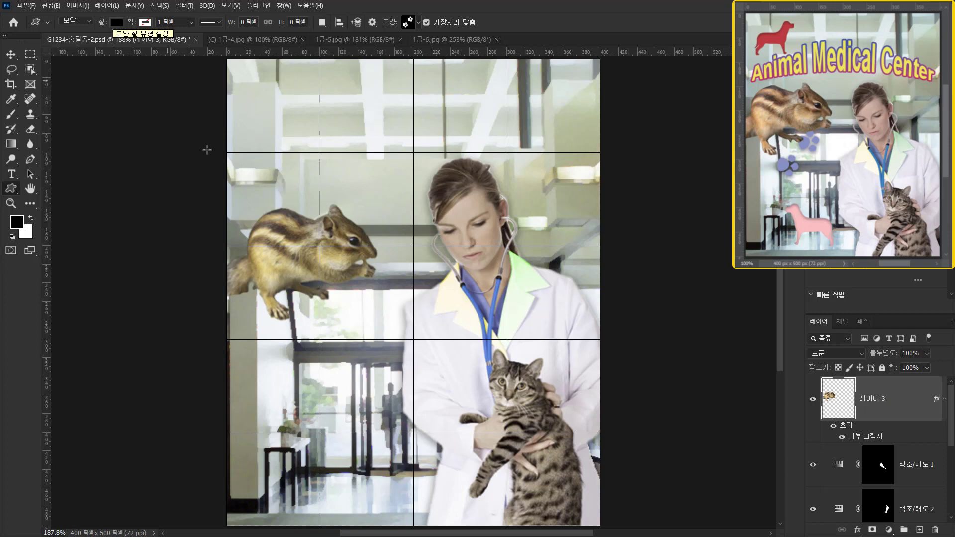
Draw the footprint shape about 92 × 100 px below the chipmunk and set its fill colour to 9999ff.
left_click_drag(256, 296, 341, 395)
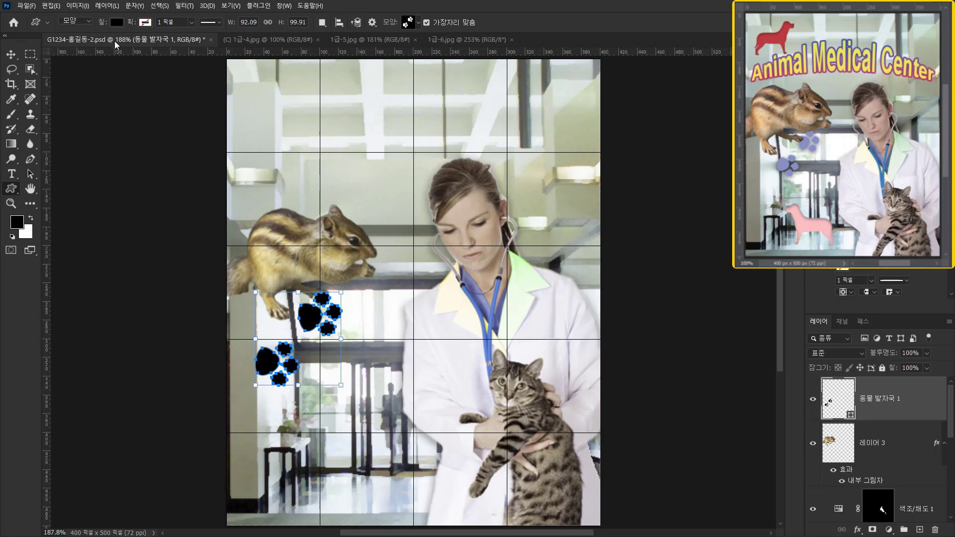
left_click(118, 22)
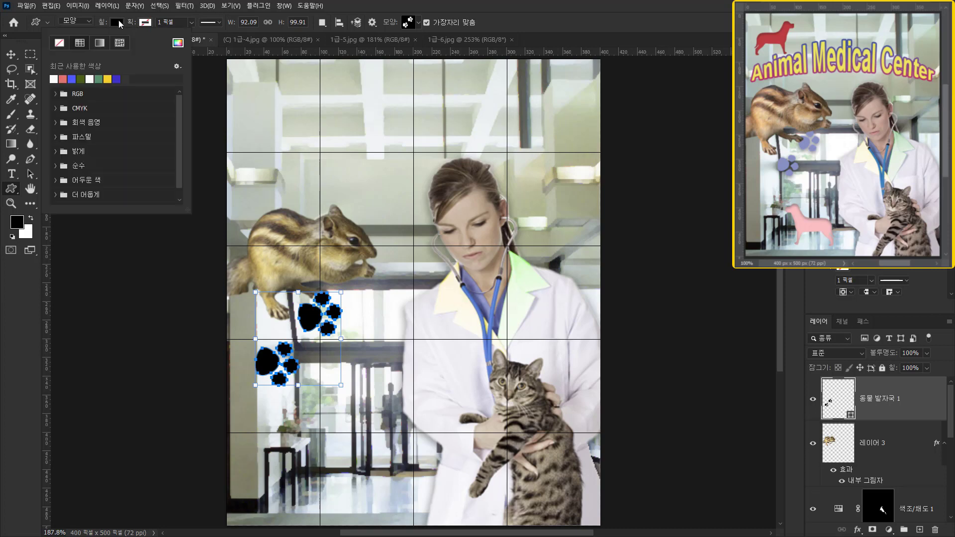
left_click(178, 44)
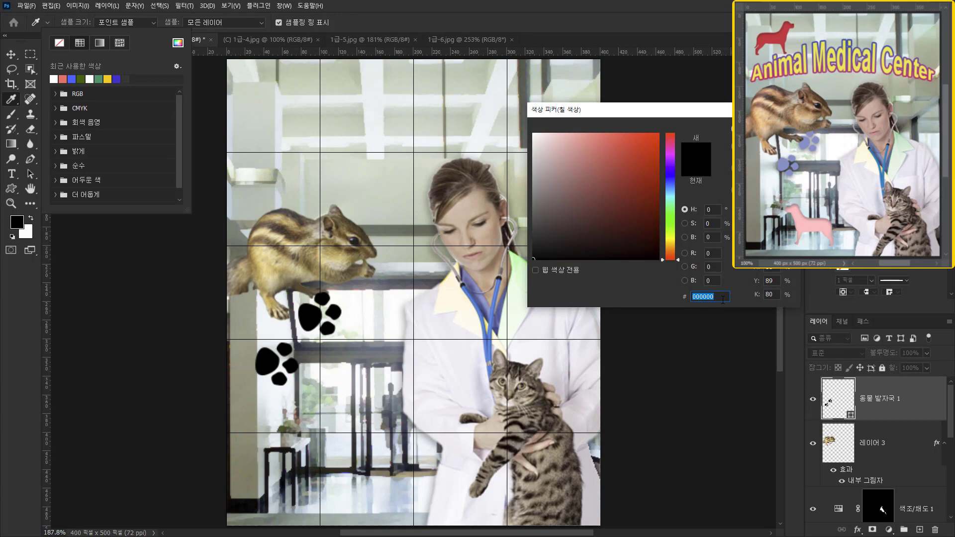
type("009999")
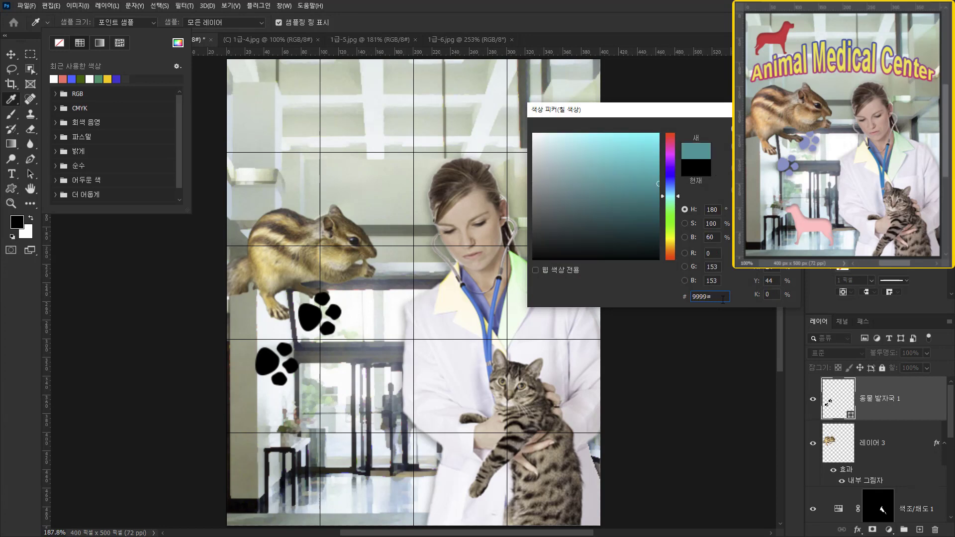
type("ff")
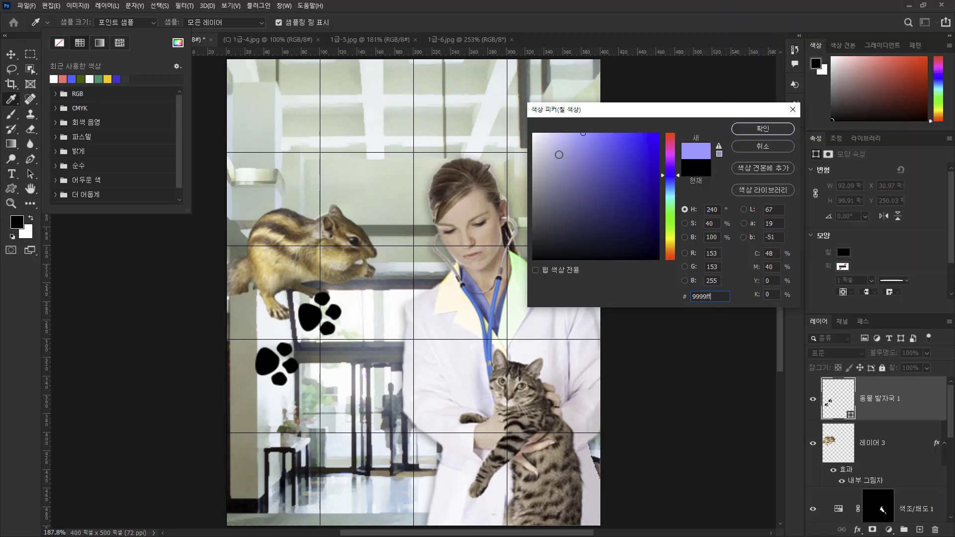
left_click(750, 129)
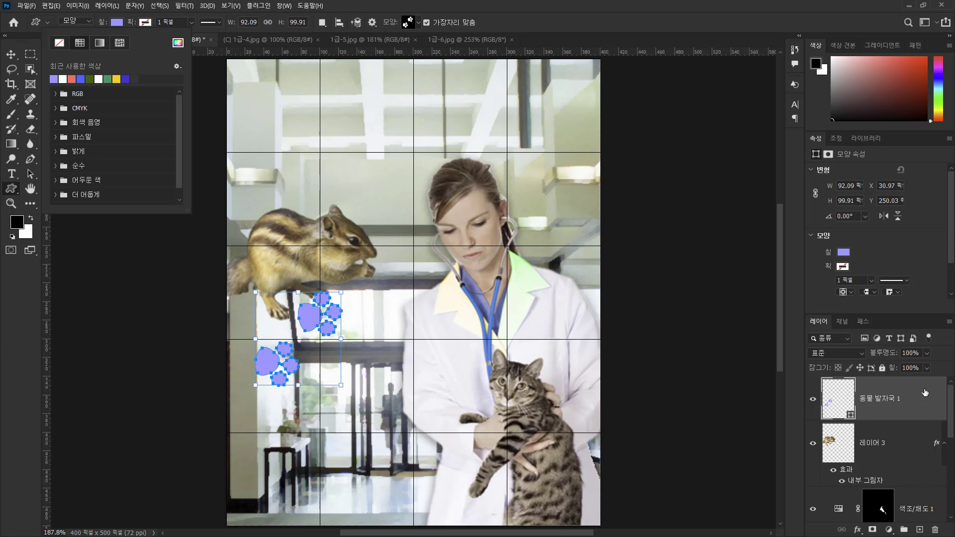
Add a drop shadow (드롭 섀도) effect to the animal footprint shape layer.
left_click(914, 400)
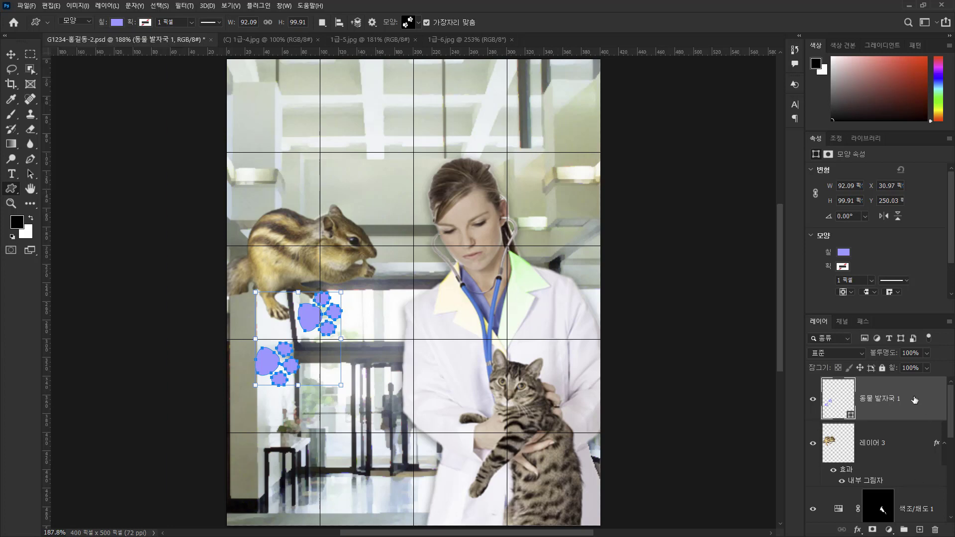
double_click(914, 400)
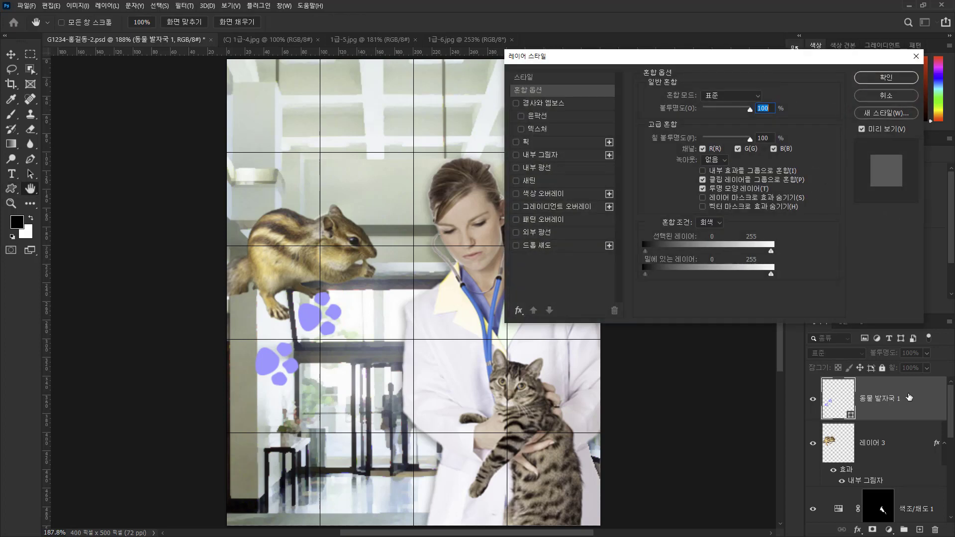
left_click(515, 246)
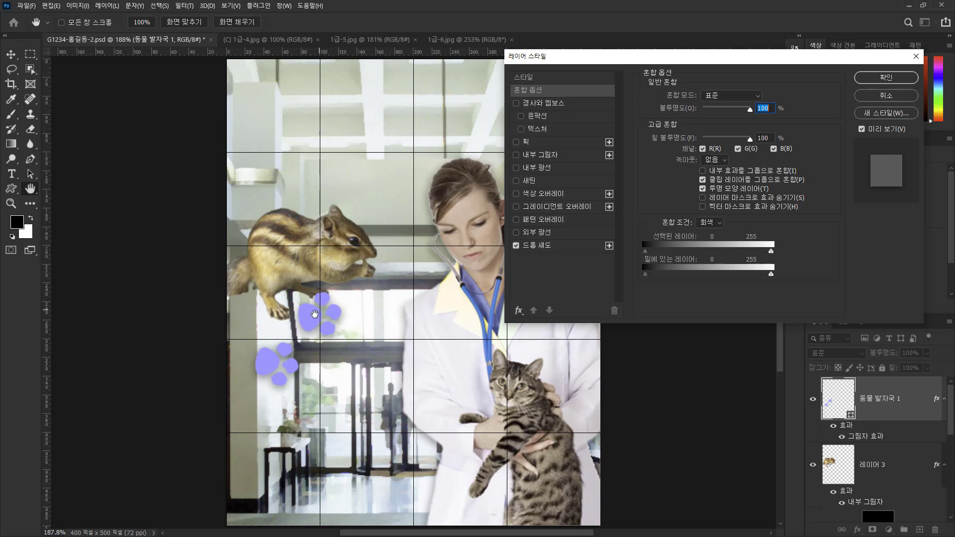
Try a lower opacity and other blend modes on the footprint layer, then restore Normal (표준) at 100%.
scroll(770, 108, "down", 4)
scroll(770, 108, "down", 3)
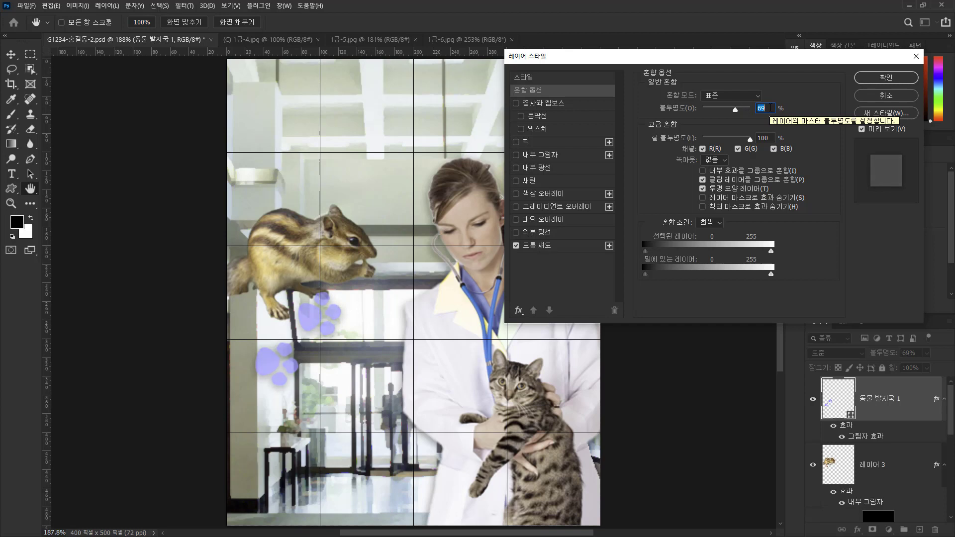
scroll(770, 108, "down", 2)
left_click(714, 96)
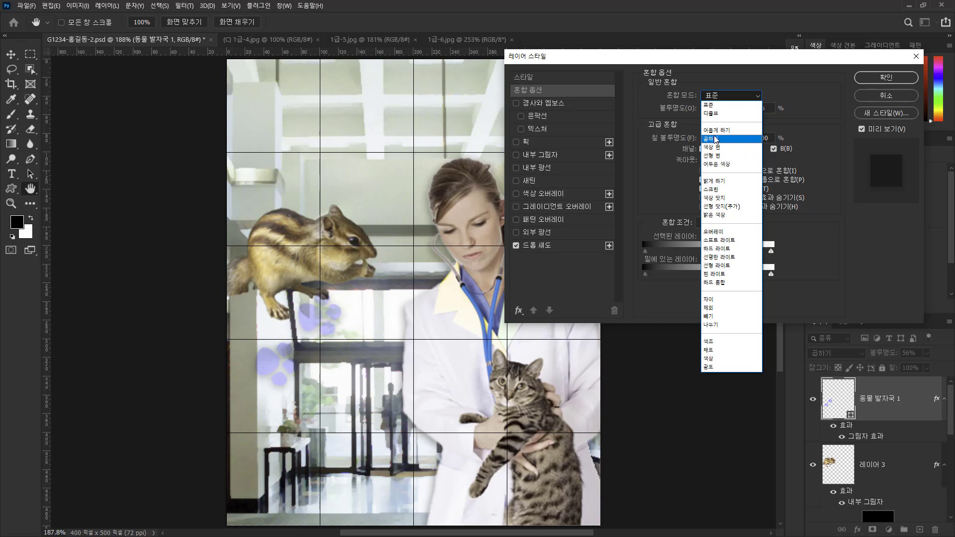
left_click(791, 99)
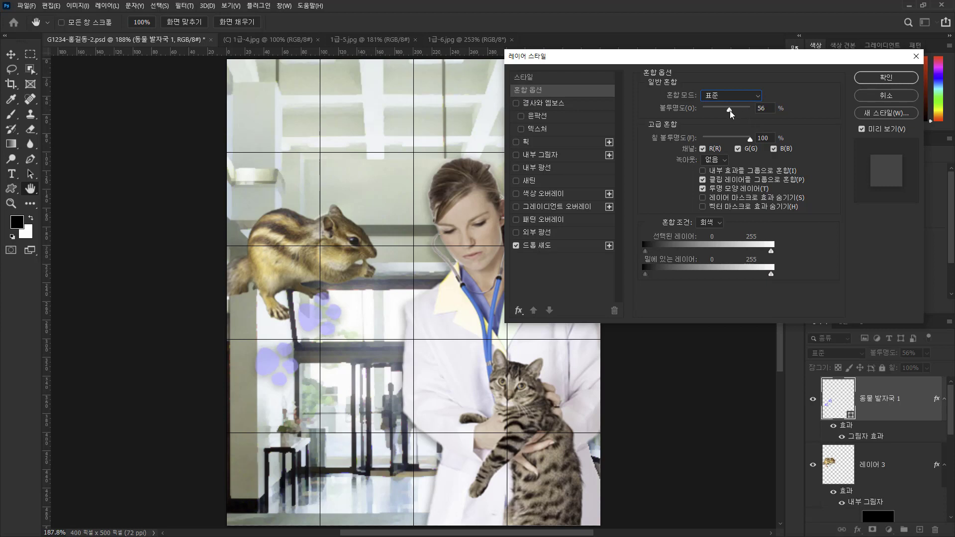
left_click_drag(729, 109, 750, 110)
Check the footprint's drop shadow settings and apply the layer style.
left_click(549, 247)
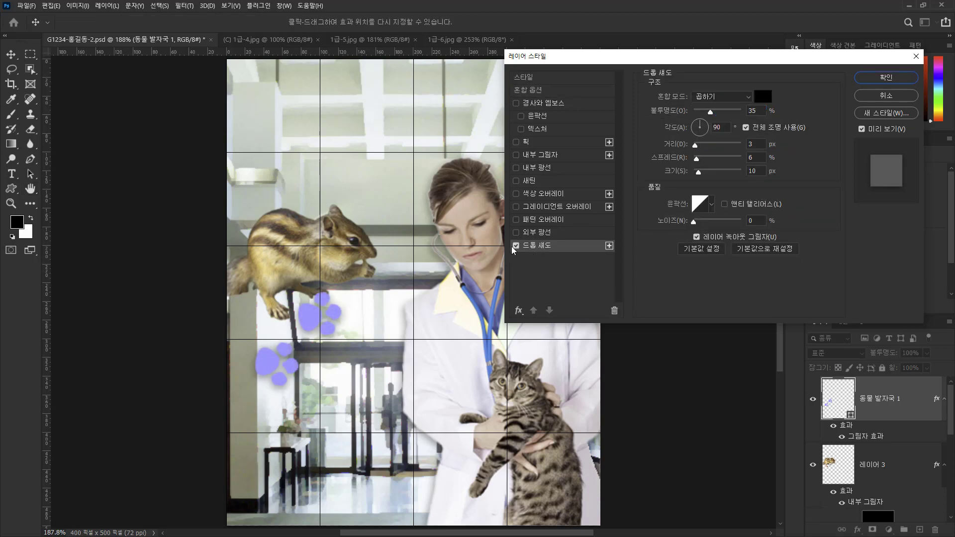
left_click(535, 89)
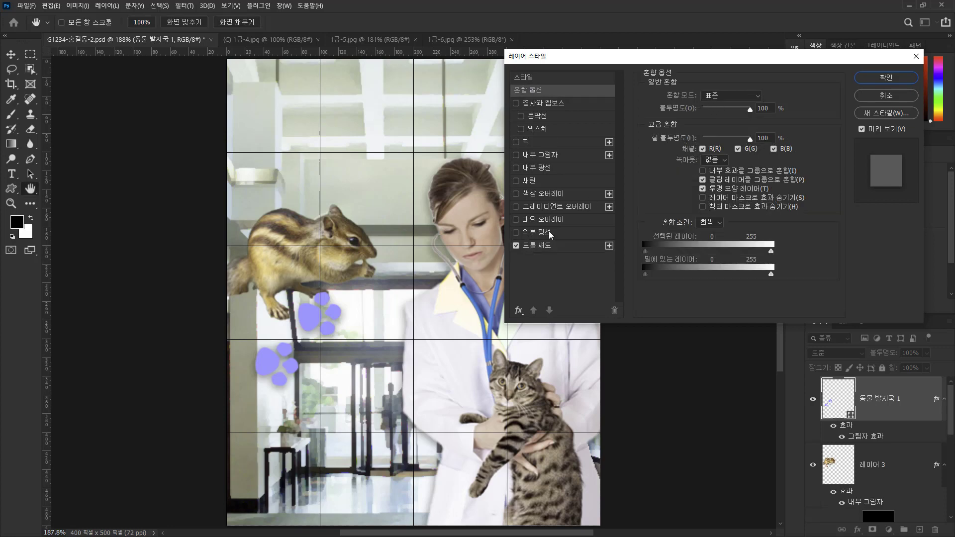
left_click(537, 245)
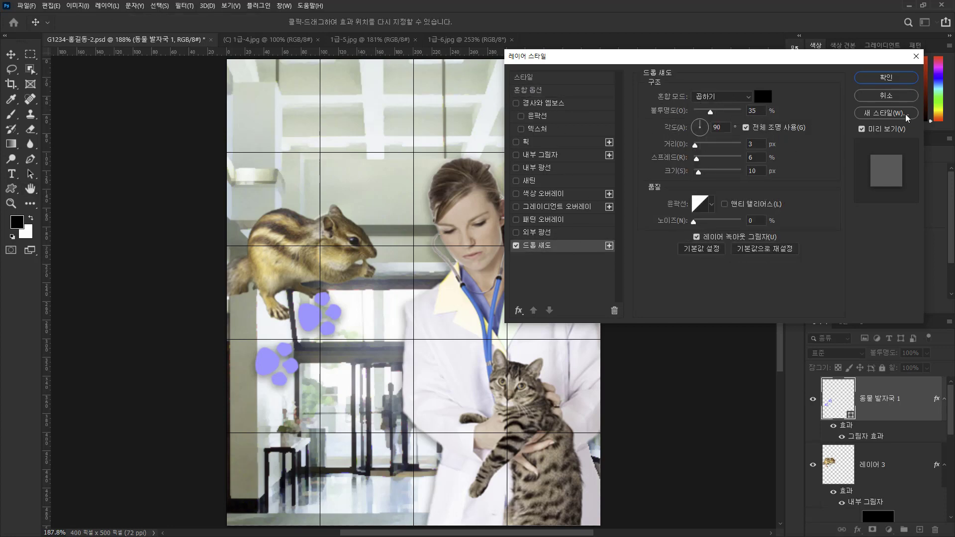
left_click(884, 78)
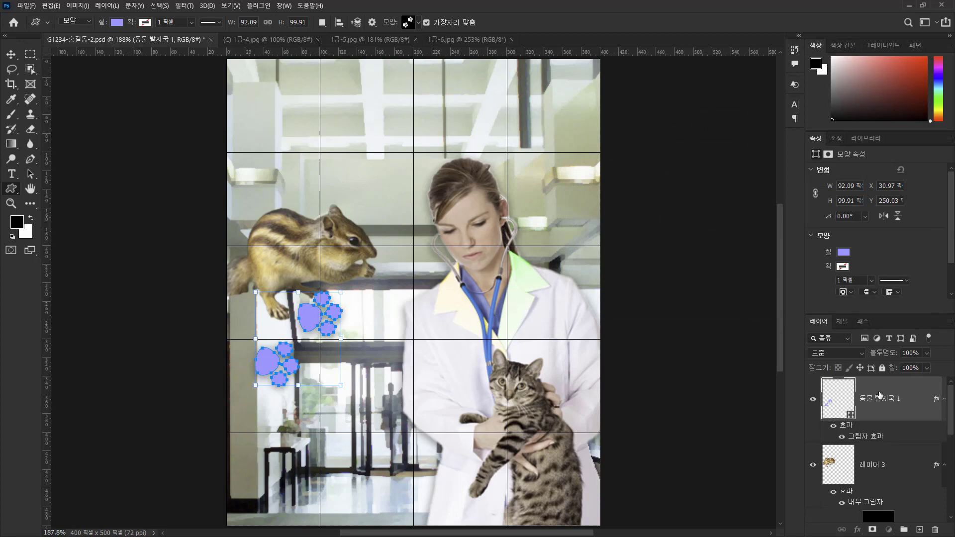
Move the footprint shape layer below the chipmunk layer in the stacking order.
scroll(867, 413, "down", 1)
scroll(868, 406, "up", 1)
left_click_drag(874, 397, 880, 486)
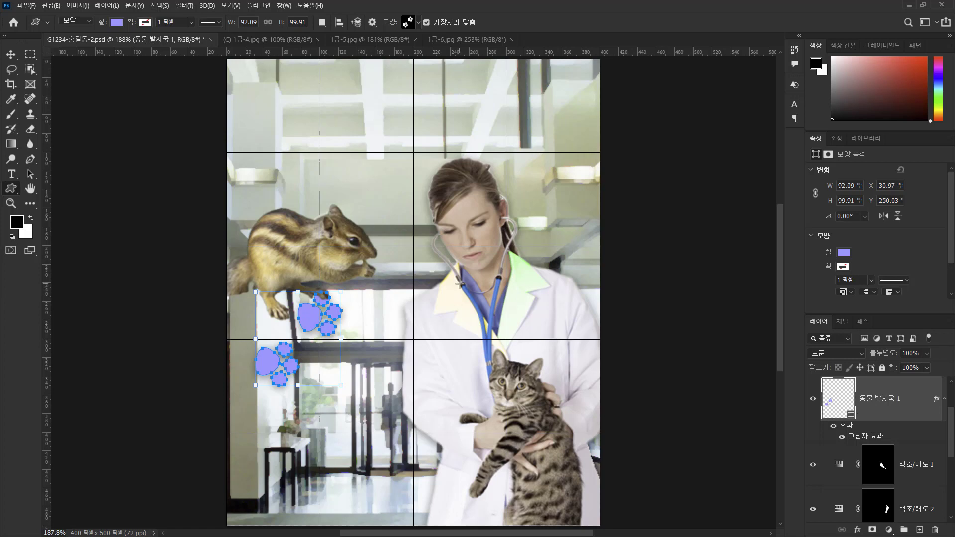
Transform the footprint shape to about 77% scale and centre it at about X 97.5, Y 274.5 px beneath the chipmunk.
key("ctrl+t")
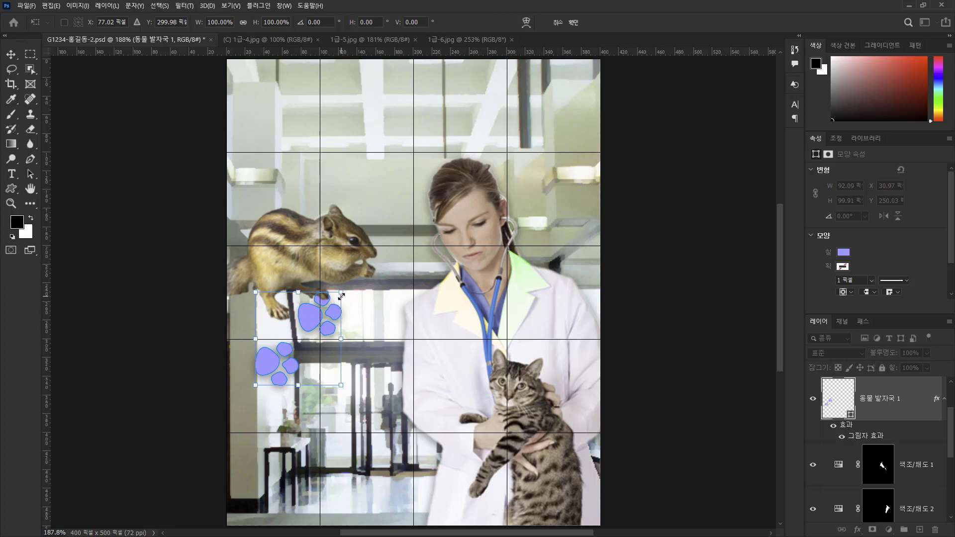
left_click_drag(256, 384, 272, 360)
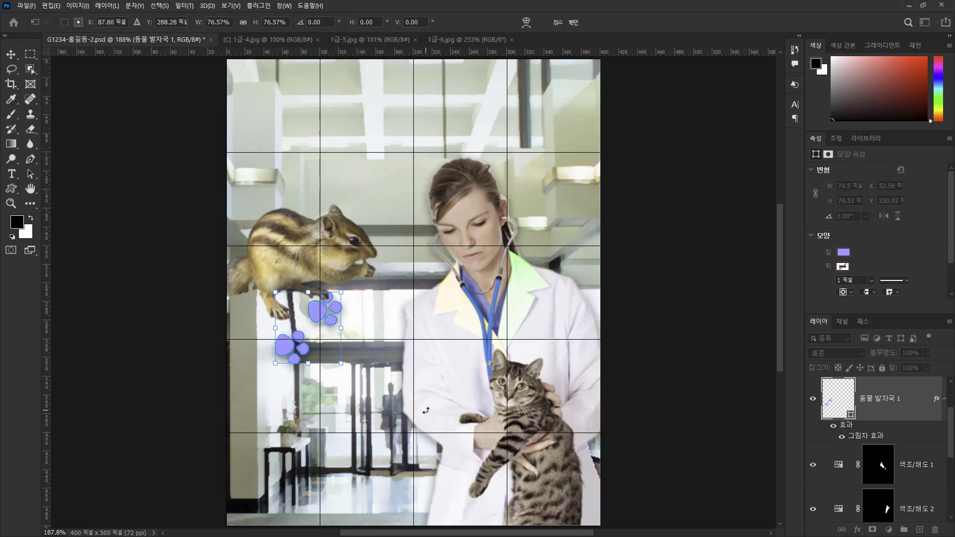
key("Left")
key("Left")
key("Up")
key("shift+Up")
key("Up")
key("Up")
key("Up")
key("Up")
key("Right")
key("Right")
key("Right")
key("Right")
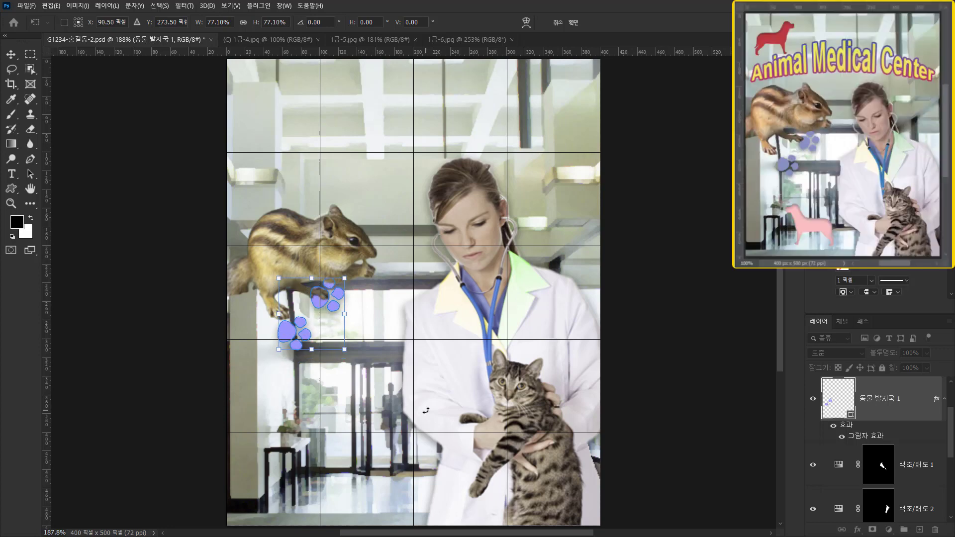
key("Right")
key("Right")
key("Right")
key("Right")
key("Right")
key("Right")
key("Right")
key("Right")
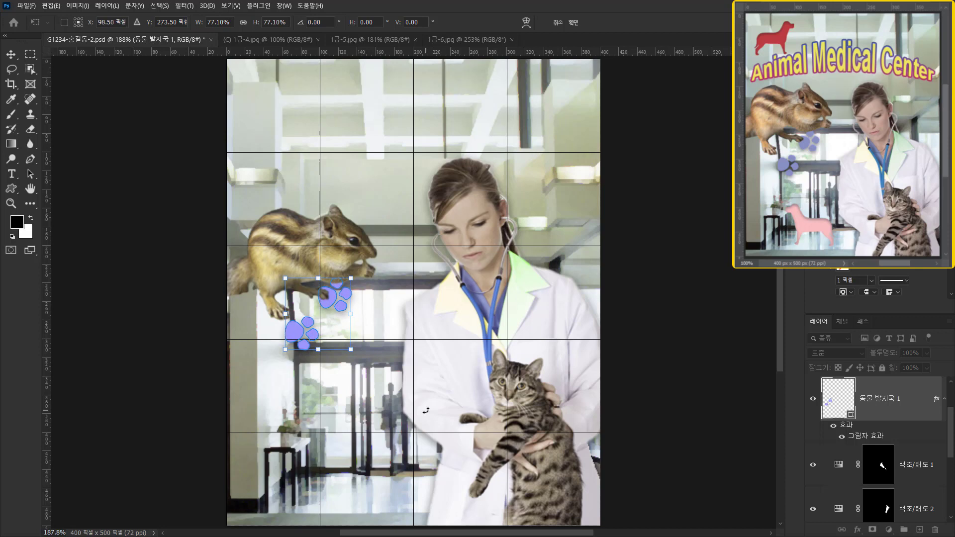
key("Down")
key("Left")
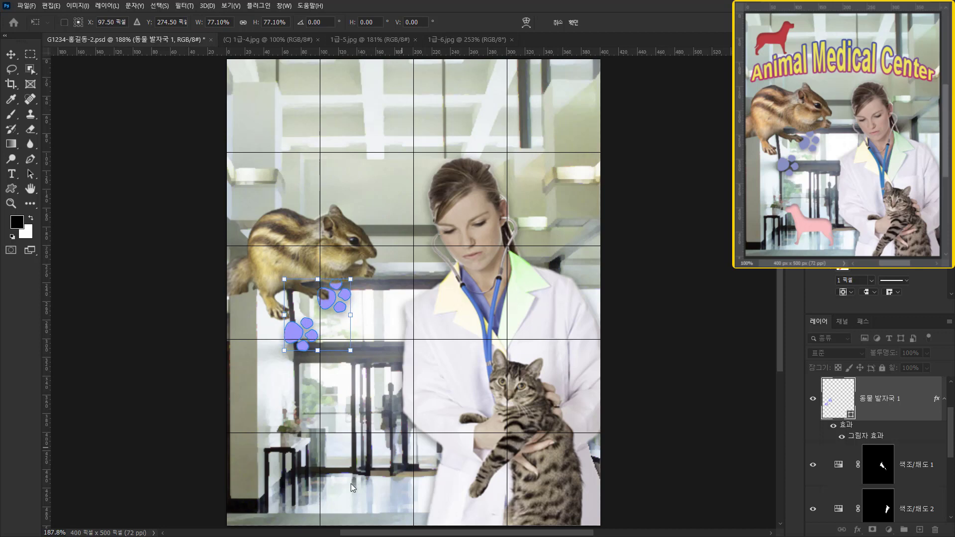
Rescale the footprint shape to about 82.5% width and 84% height.
left_click_drag(284, 350, 271, 364)
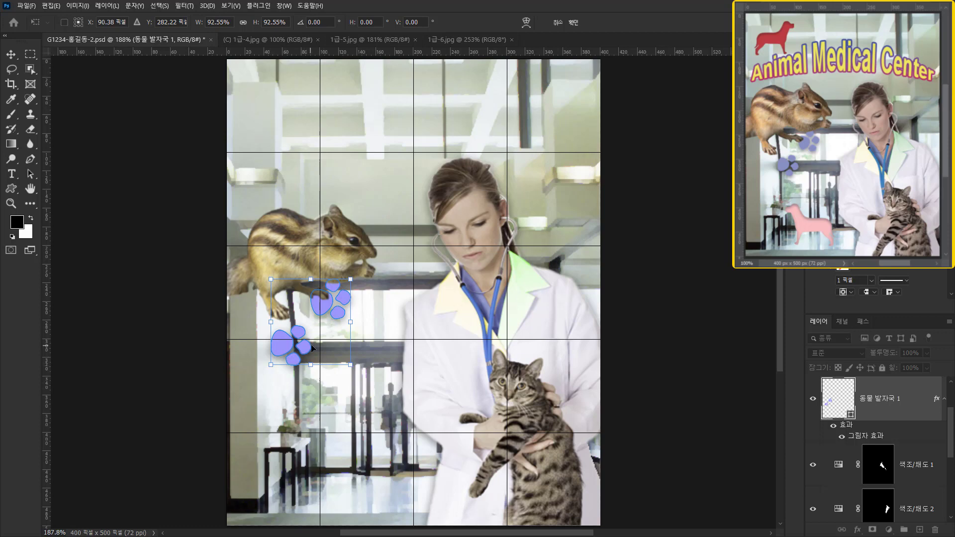
key("Right")
key("Right")
key("Right")
key("Right")
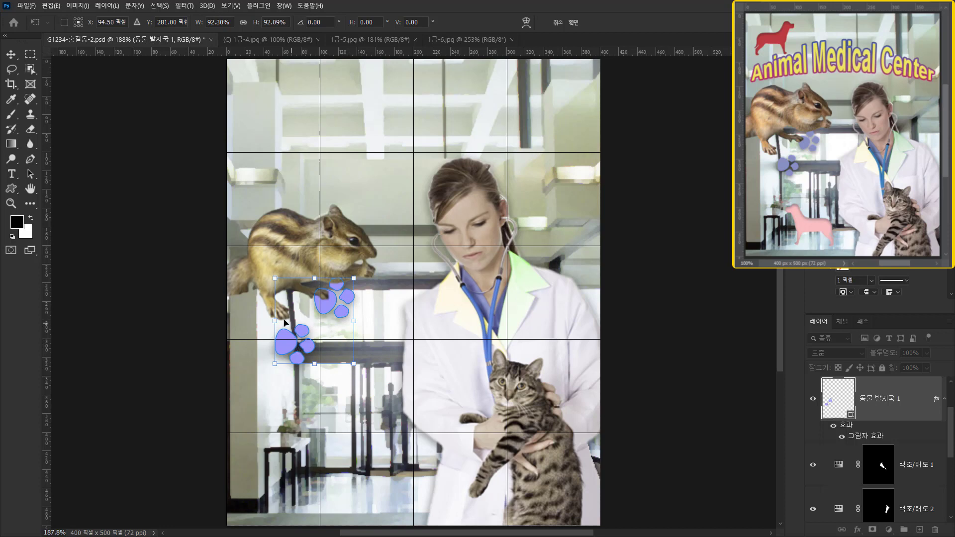
left_click_drag(274, 319, 283, 318)
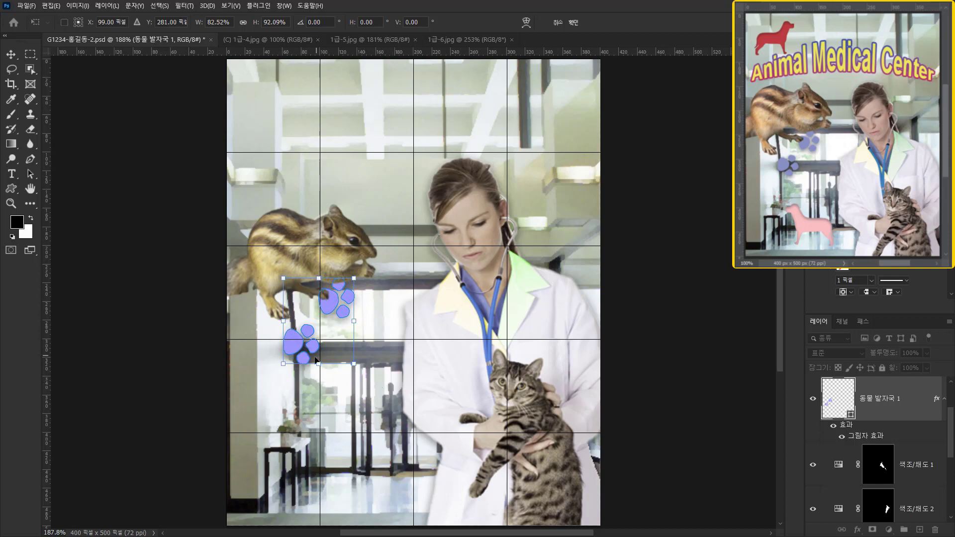
left_click_drag(318, 363, 319, 357)
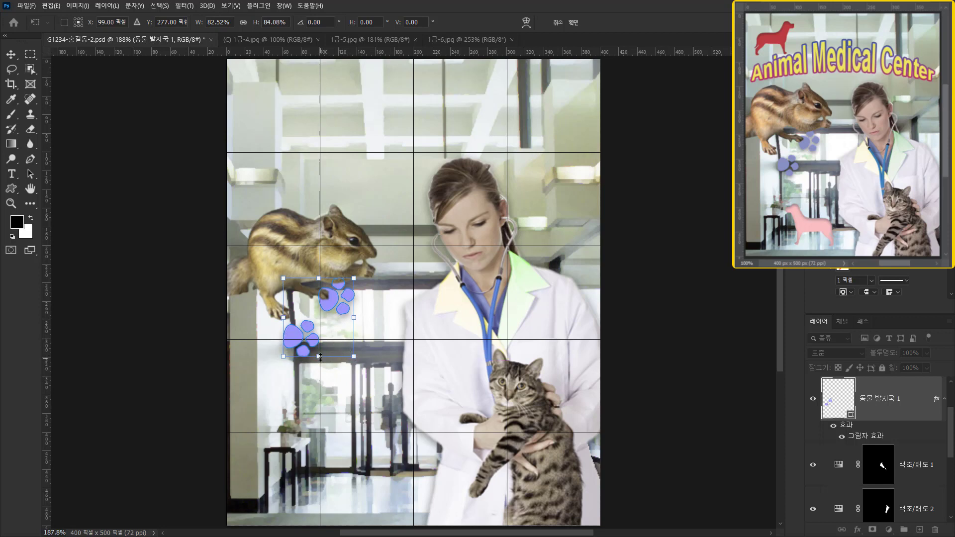
Shift the footprint shape right and down to about X 108, Y 285 px, clear of the chipmunk's paws.
key("Right")
key("Right")
key("Right")
key("Right")
key("Right")
key("Right")
key("Right")
key("Right")
key("Right")
key("Down")
key("Down")
key("Down")
key("Down")
key("Down")
key("Down")
key("Down")
key("Down")
key("Down")
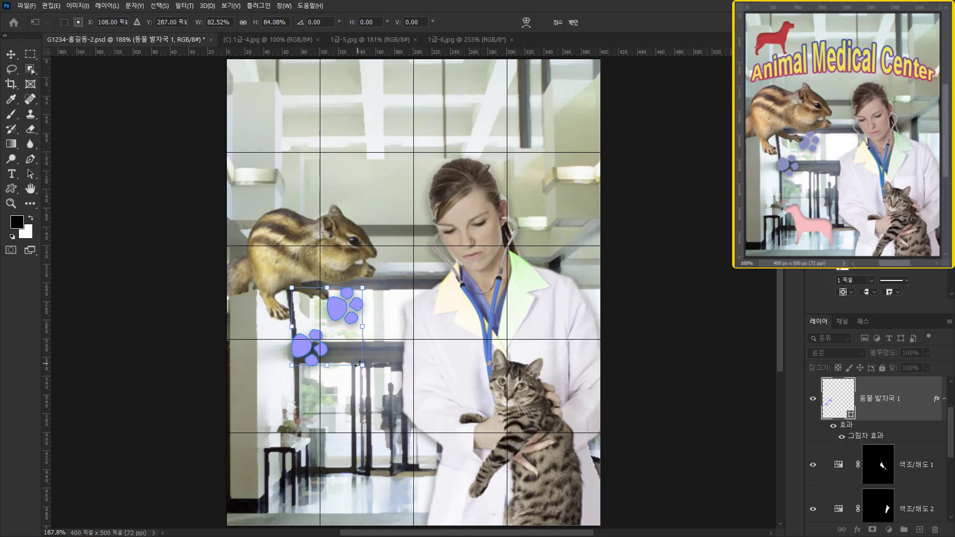
key("Up")
key("Up")
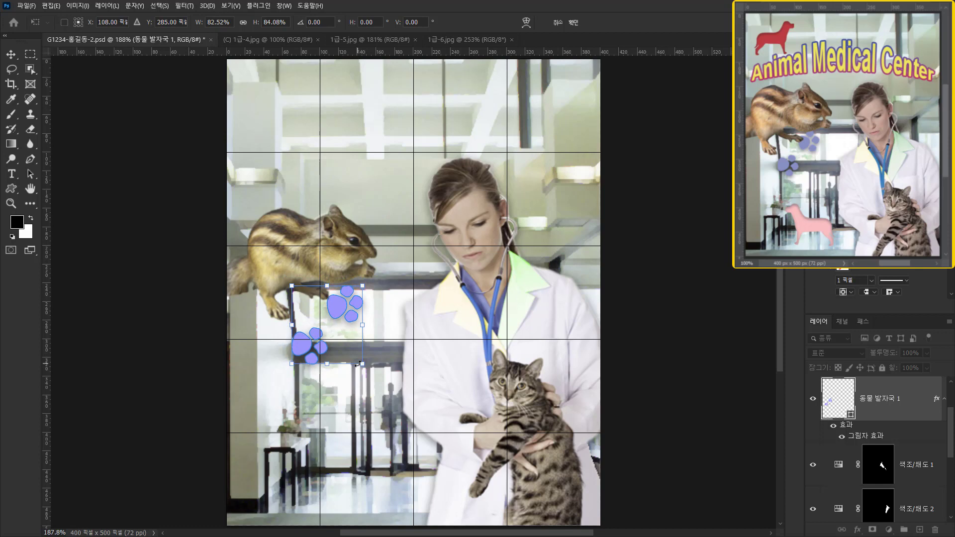
Stretch the footprint shape to about 77 × 90 px, adjust its position slightly and apply the transformation.
left_click_drag(327, 286, 369, 279)
left_click_drag(363, 322, 363, 323)
key("Left")
key("Left")
key("Down")
key("Return")
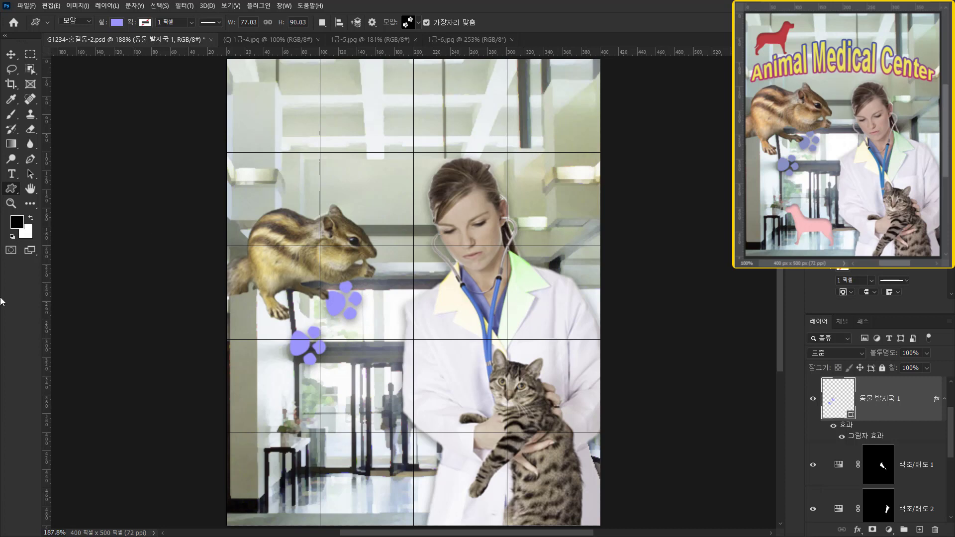
Choose the dog (개) custom shape from the Animals (동물) group of the legacy default shapes.
left_click(417, 22)
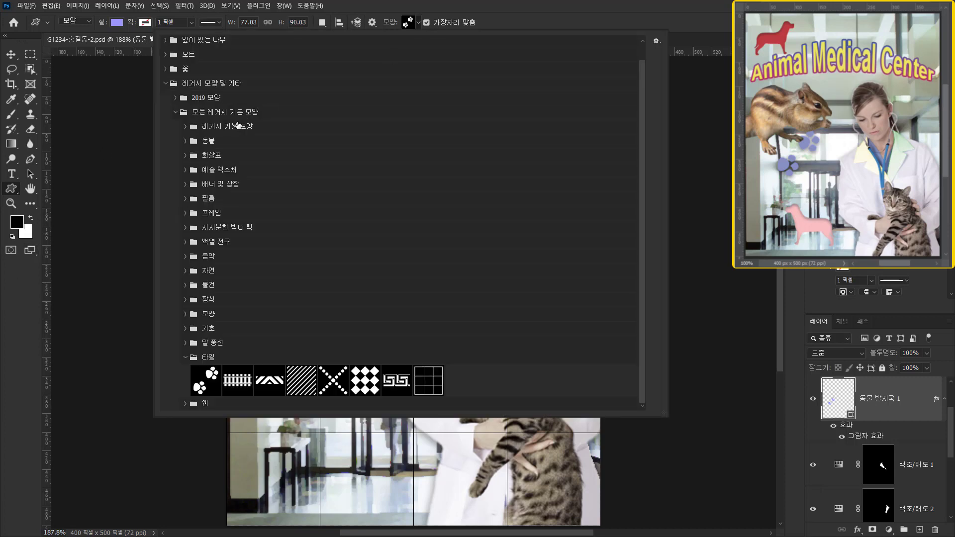
left_click(183, 141)
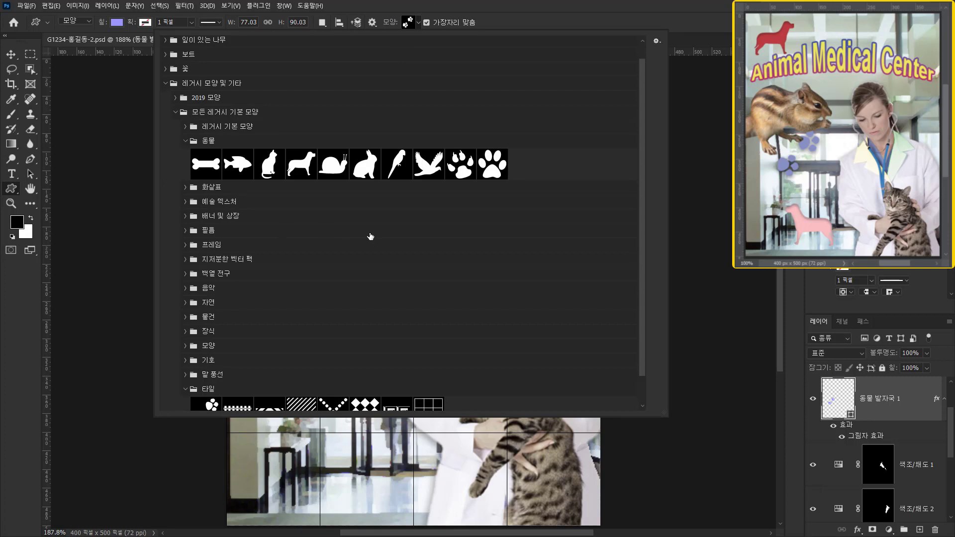
left_click(295, 172)
double_click(301, 167)
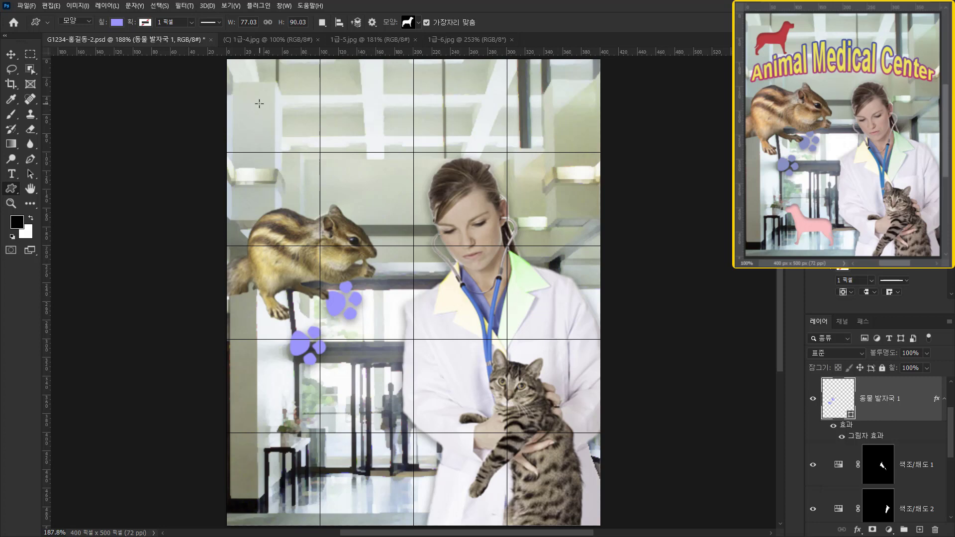
Draw the dog shape about 83 × 71 px above the chipmunk at X 26, Y 22 px and set its fill colour to cc3333.
left_click_drag(251, 79, 328, 145)
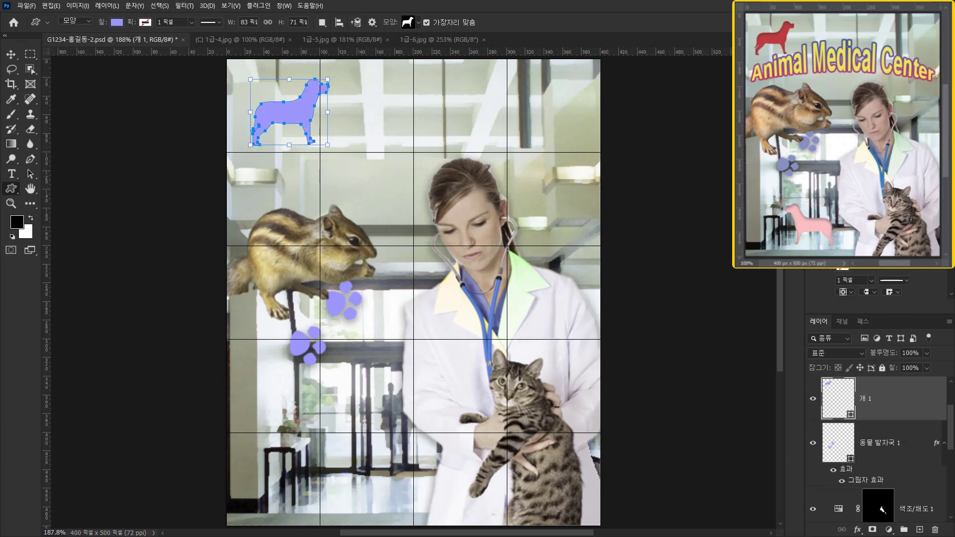
left_click(117, 22)
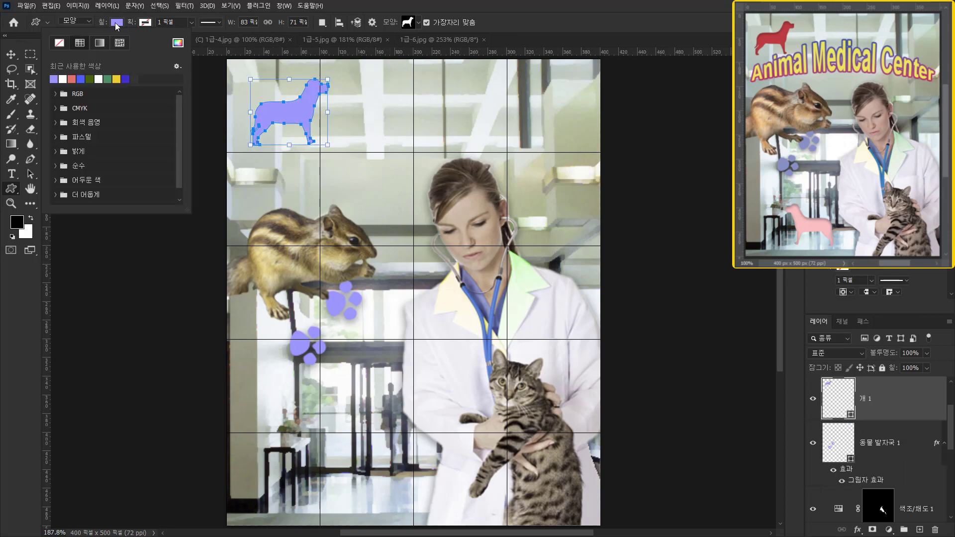
left_click(178, 42)
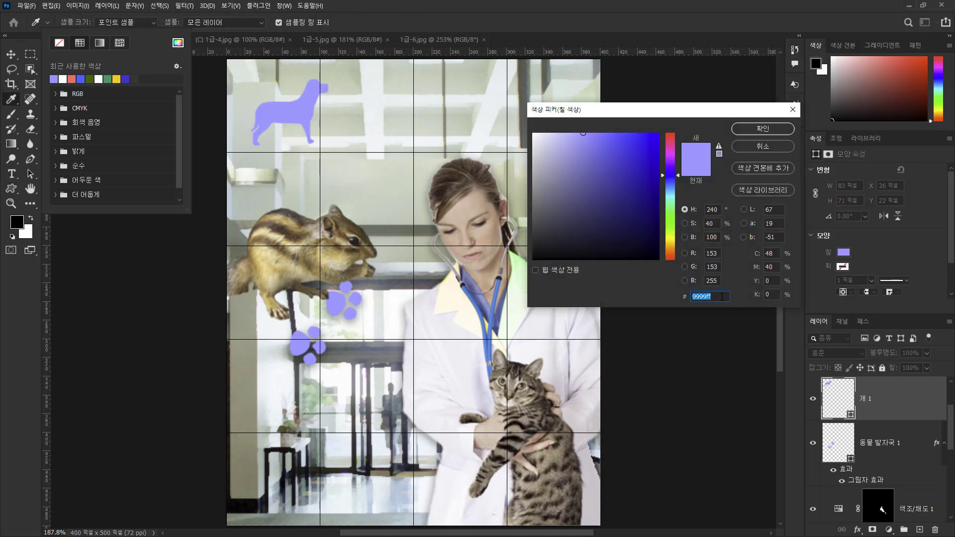
type("cc")
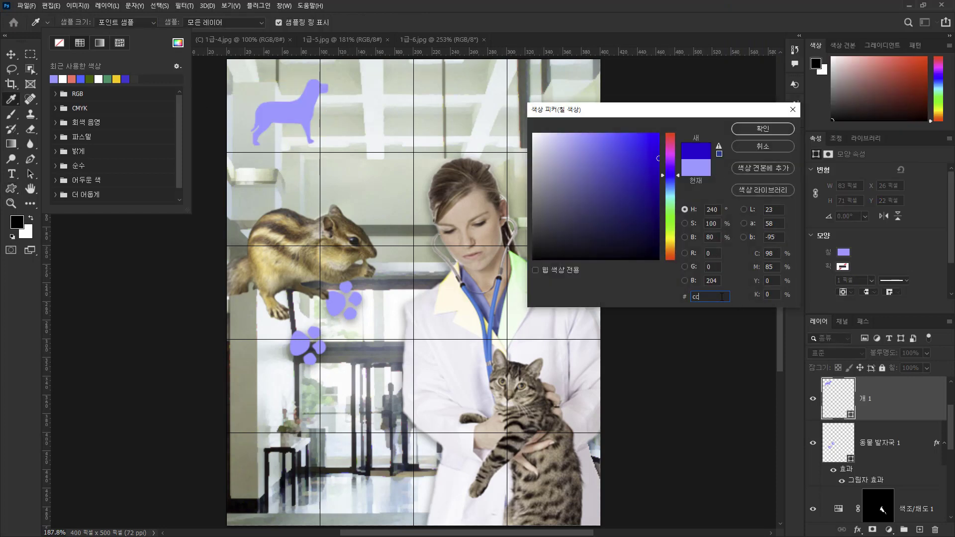
type("3333")
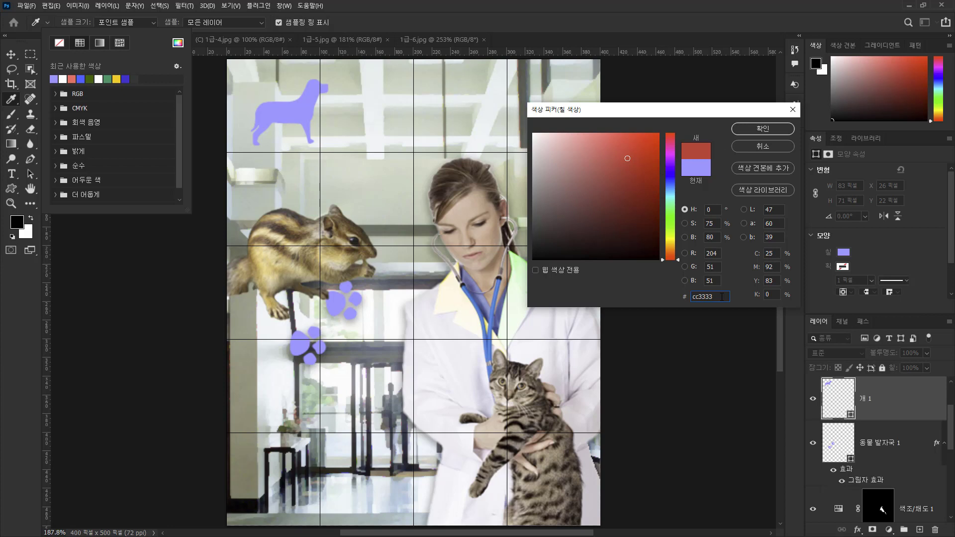
left_click(762, 130)
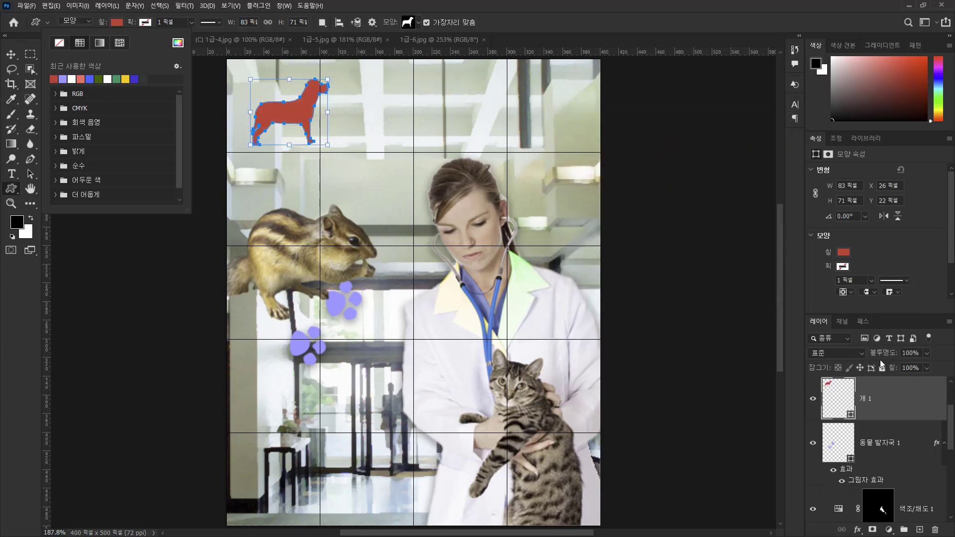
Apply an inner shadow (내부 그림자) effect to the dog shape layer.
left_click(909, 399)
double_click(909, 400)
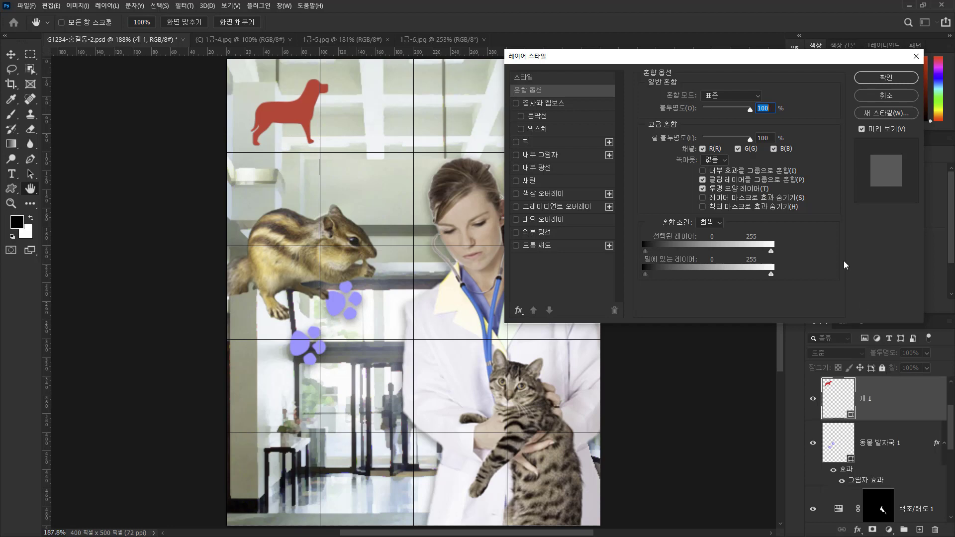
left_click(550, 158)
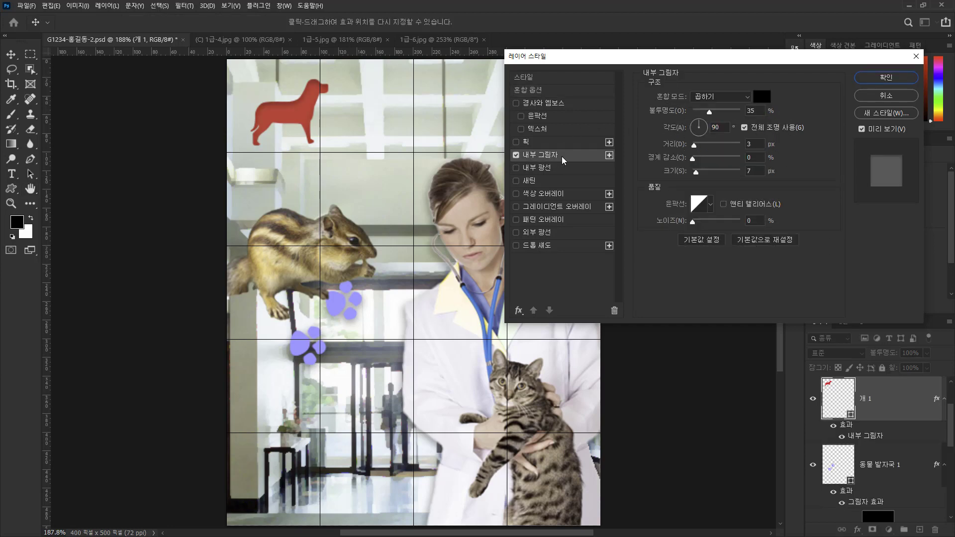
left_click(890, 77)
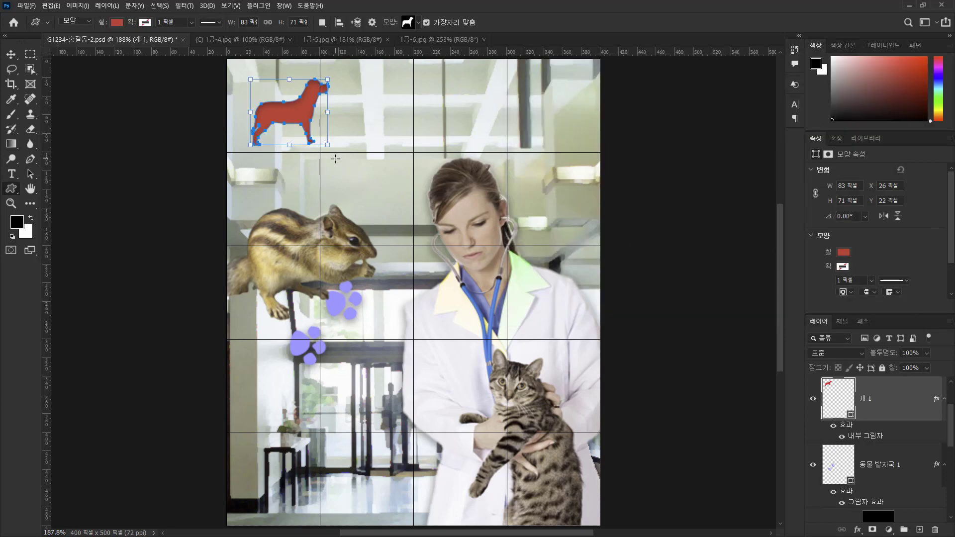
Scale the red dog shape down to about 79 × 68 px and place a duplicate of it over the glass doors below the footprints.
key("ctrl+t")
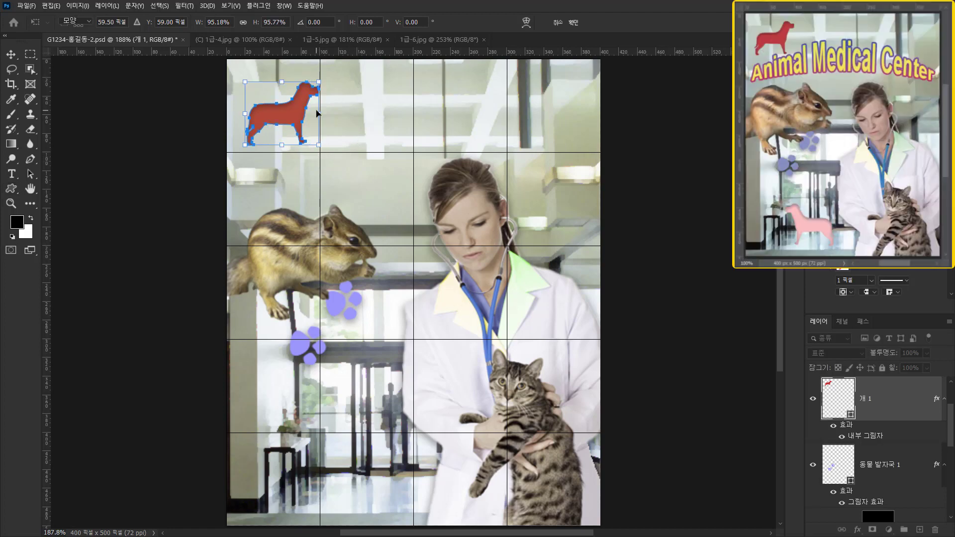
key("Return")
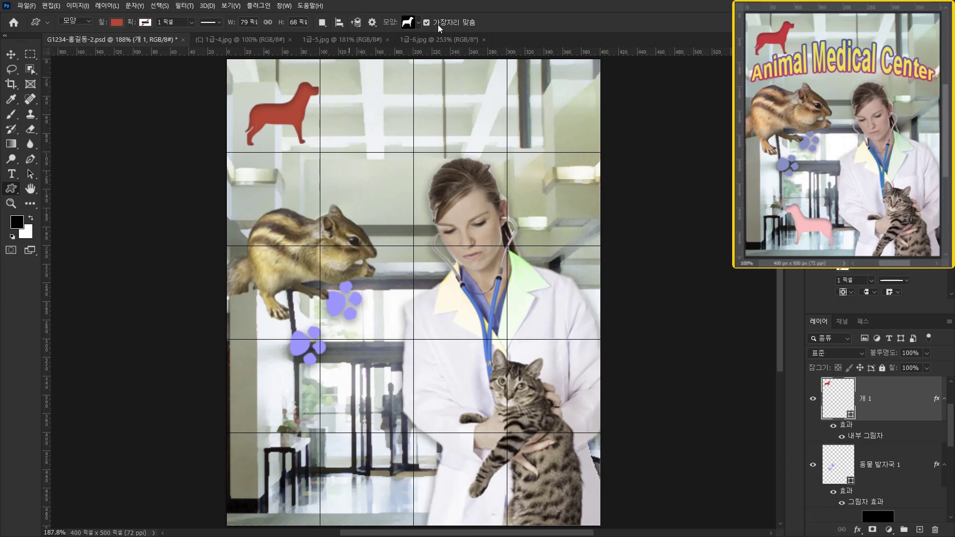
left_click(9, 54)
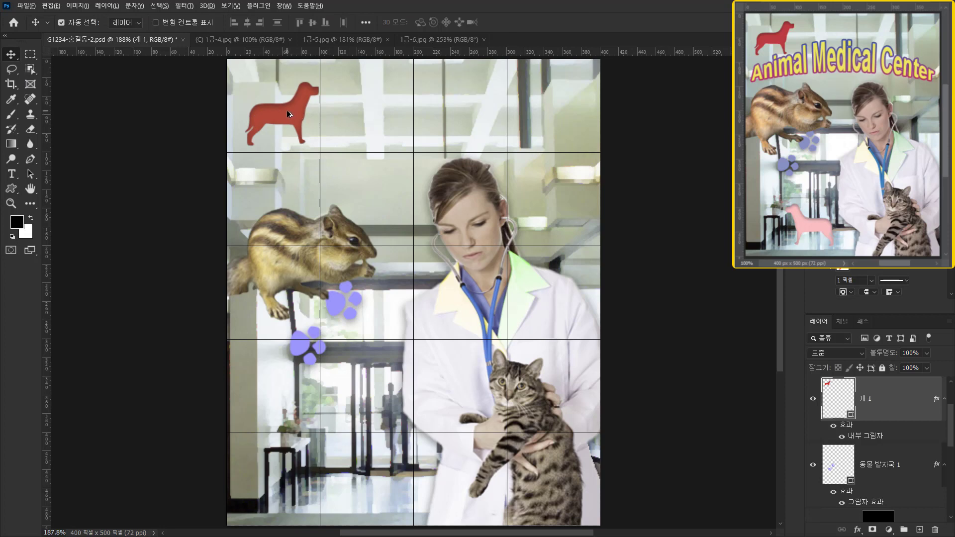
left_click_drag(287, 113, 382, 429)
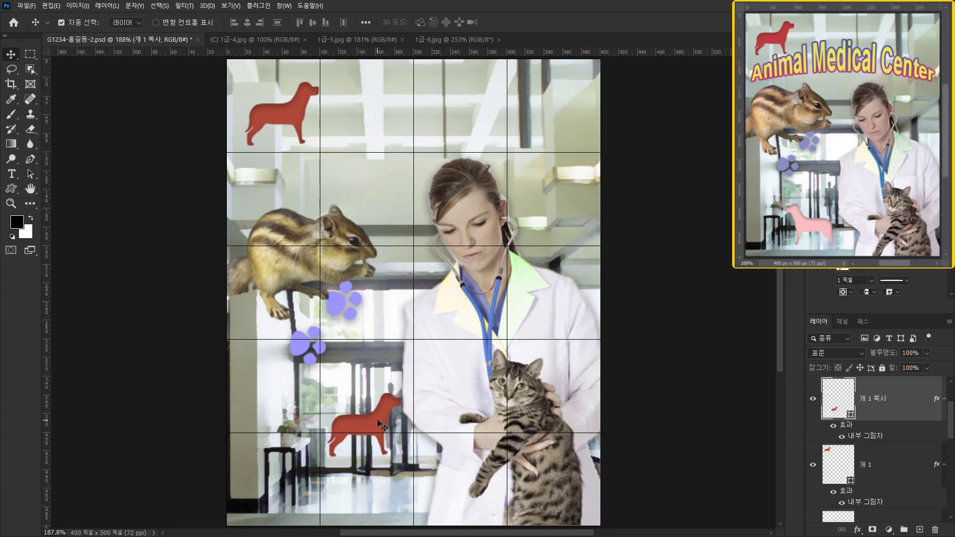
Set the fill colour of the duplicated dog shape to ffcccc.
key("ctrl")
key("ctrl+t")
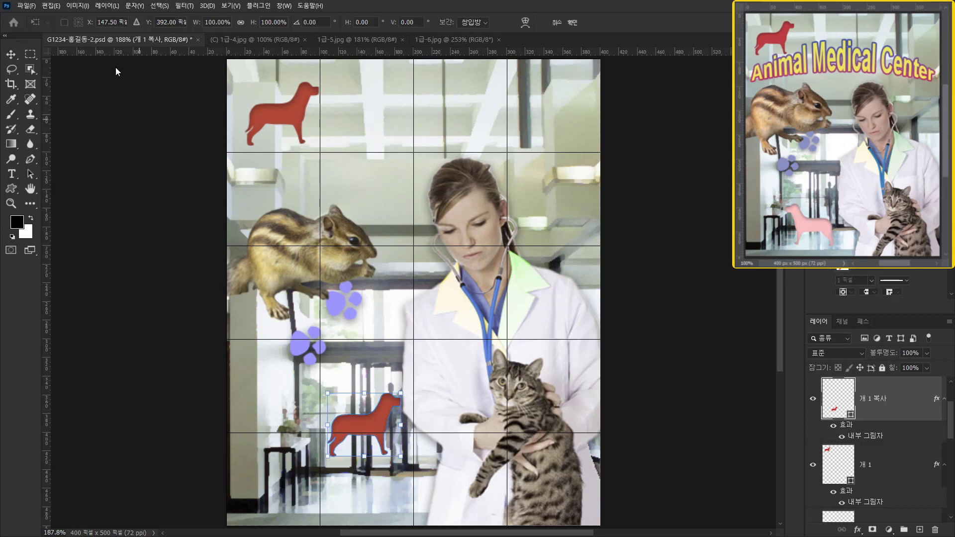
left_click(11, 188)
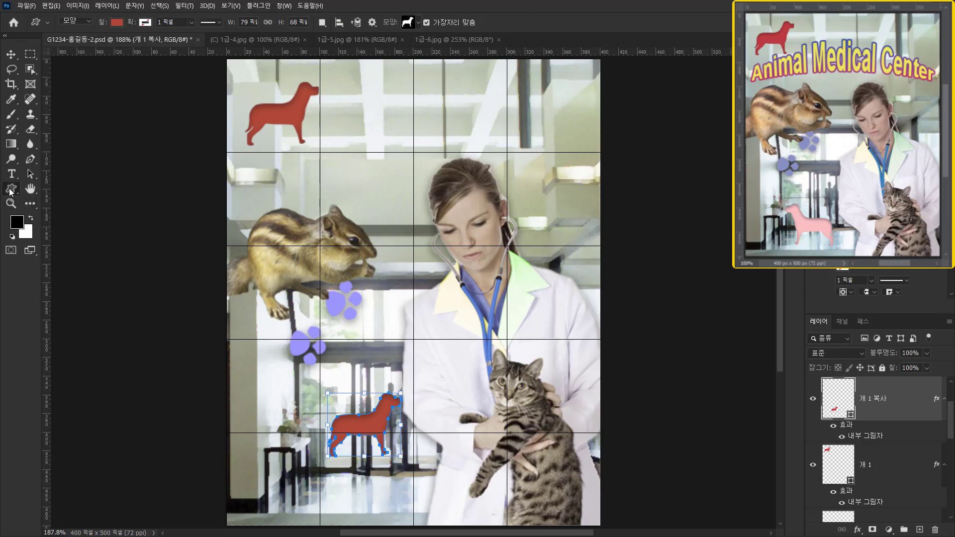
left_click(117, 23)
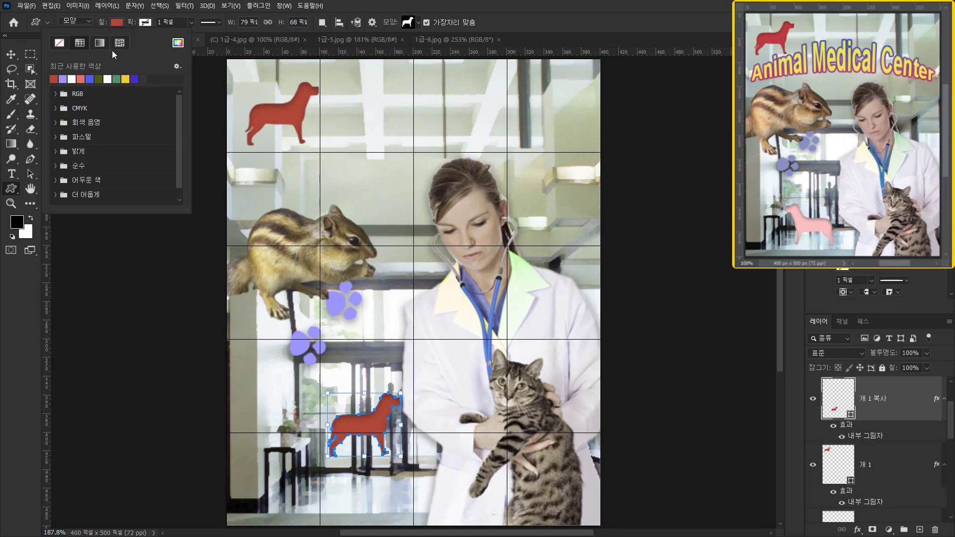
left_click(178, 42)
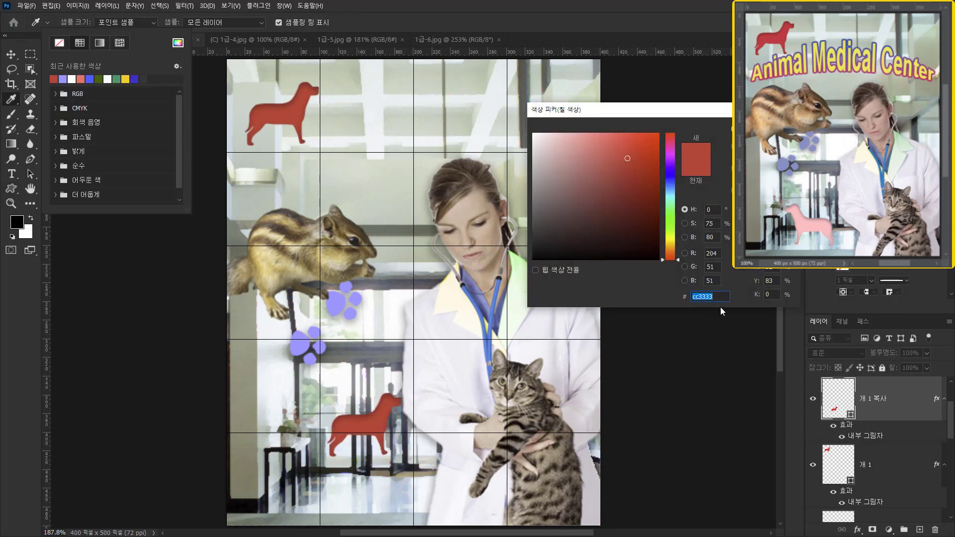
type("ffccc")
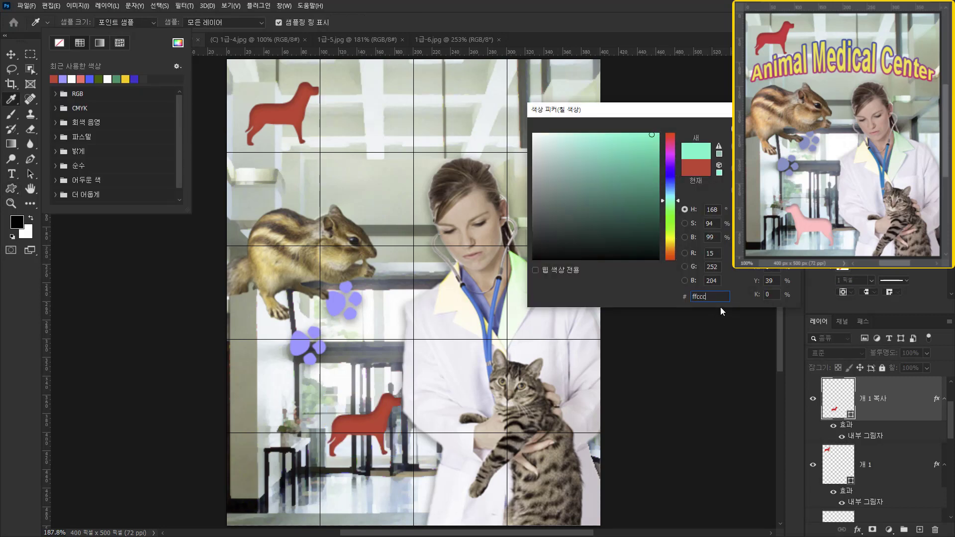
type("c")
key("Return")
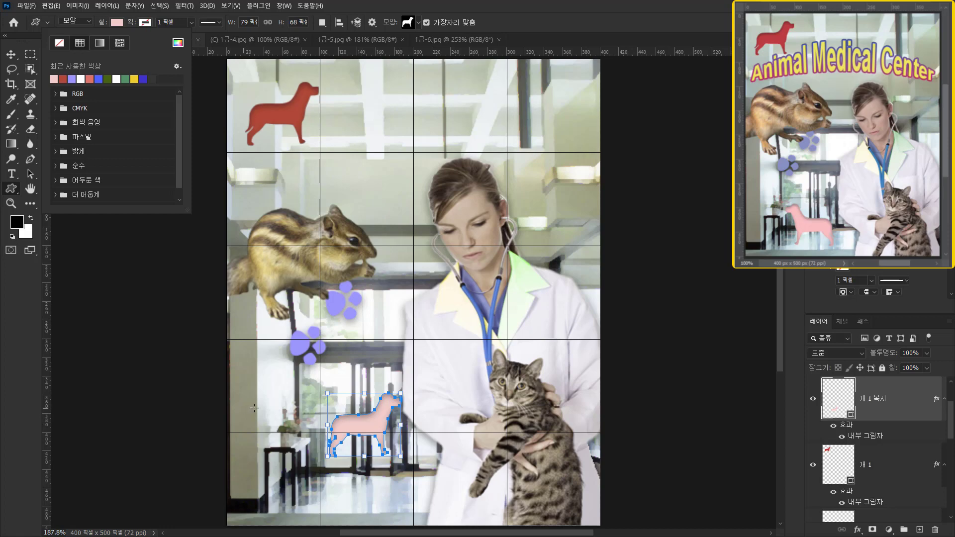
Flip the pink dog copy horizontally and move it down to about X 86, Y 393 px.
left_click(54, 6)
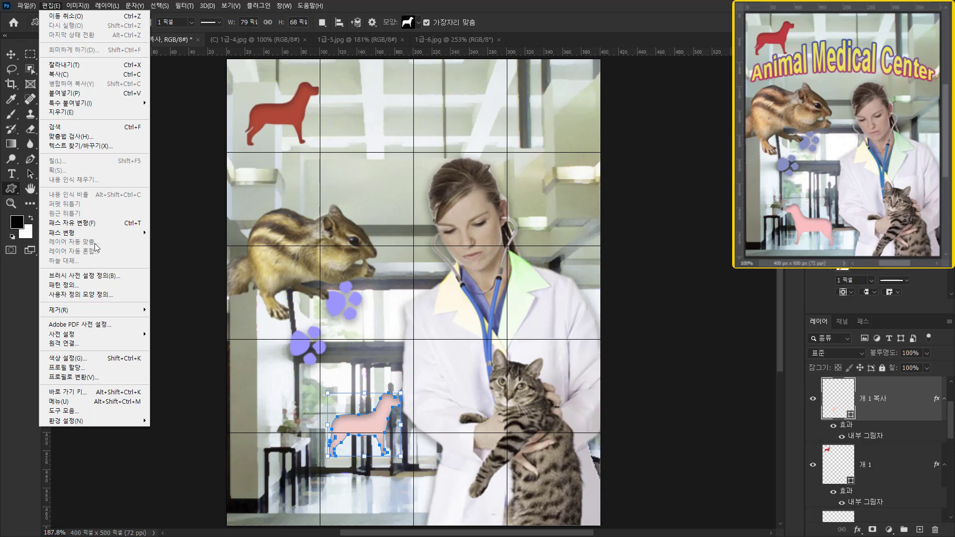
mouse_move(96, 236)
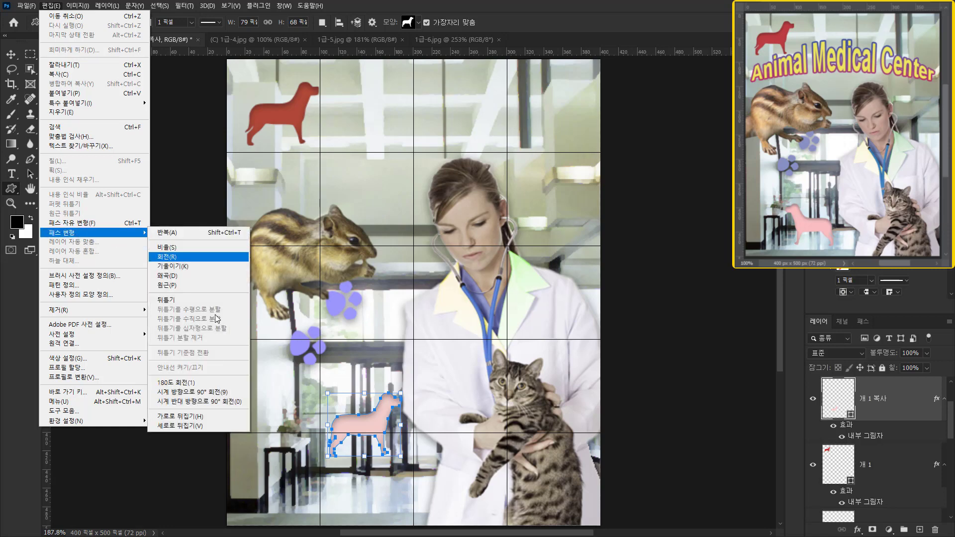
left_click(198, 418)
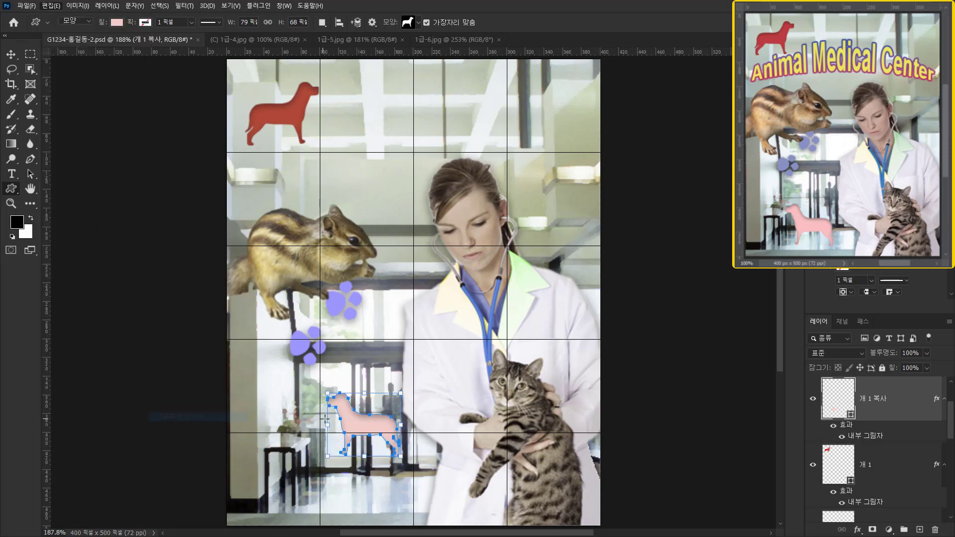
key("Return")
key("Return")
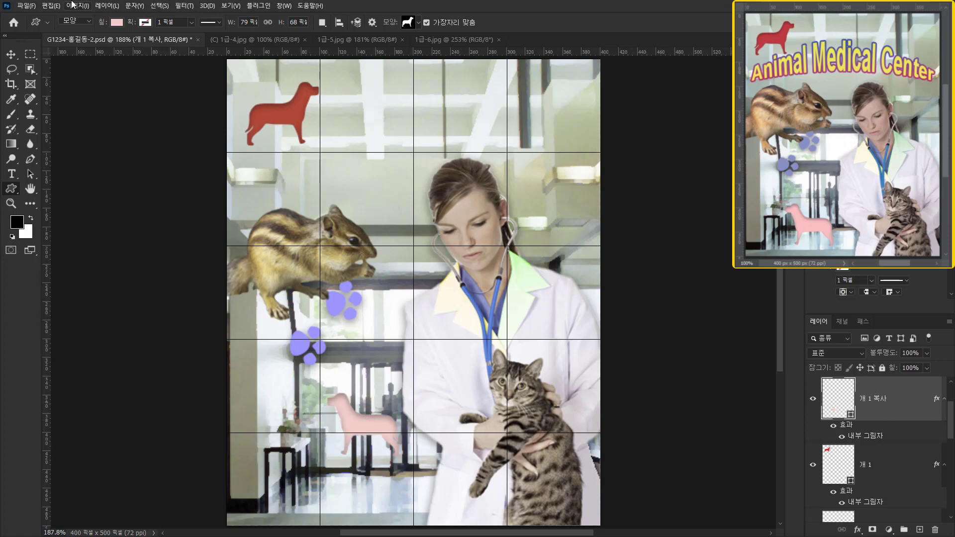
left_click(51, 6)
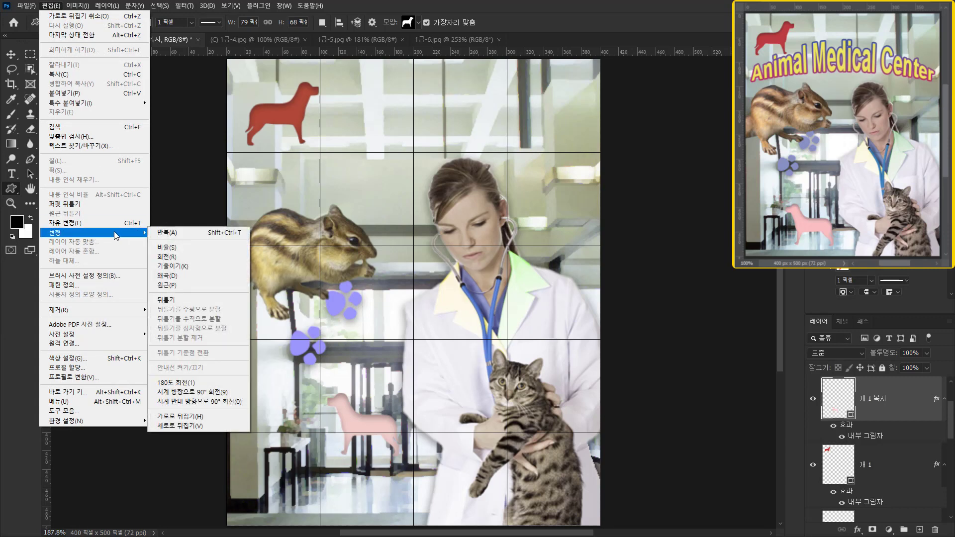
left_click(711, 5)
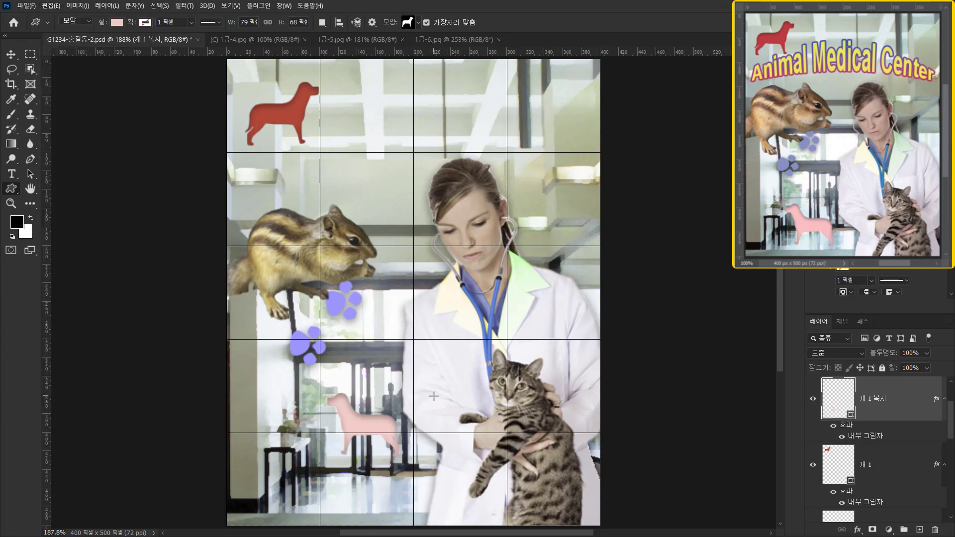
left_click(11, 53)
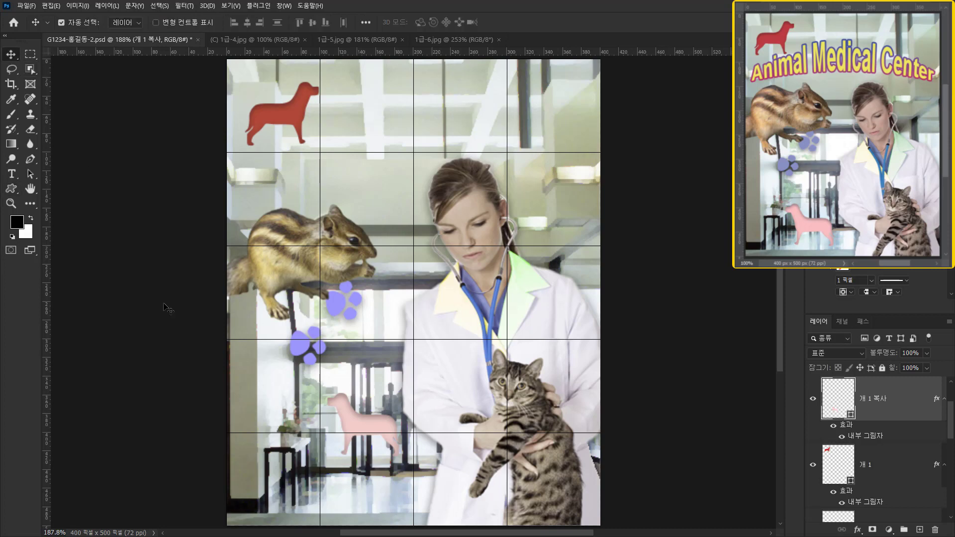
left_click_drag(368, 426, 347, 457)
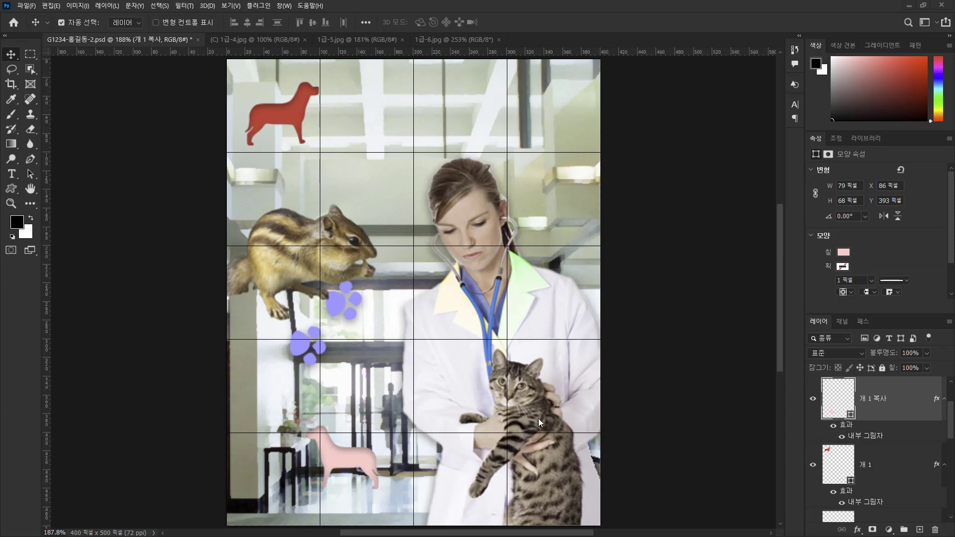
Add a horizontal text line reading "Animal Medical" between the red dog and the chipmunk.
left_click(11, 174)
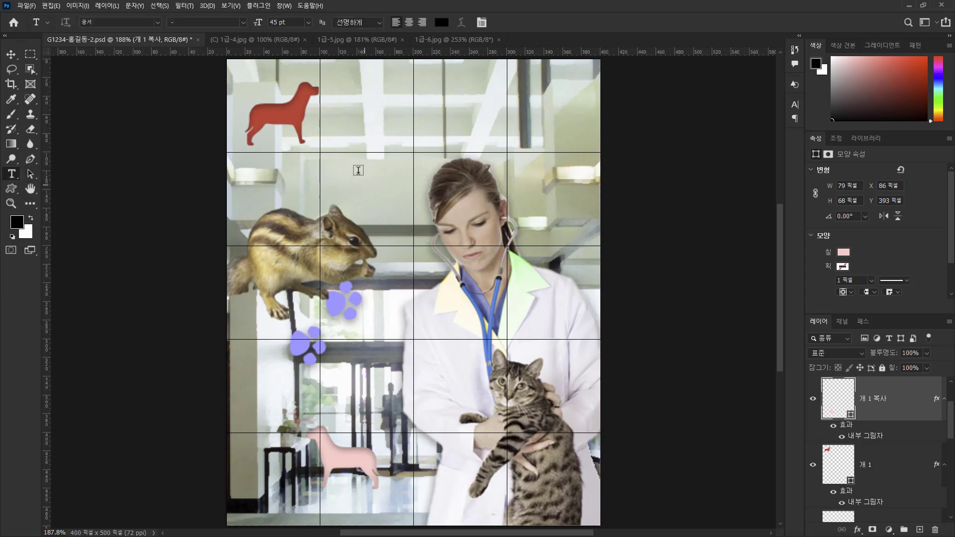
left_click(300, 168)
type("A")
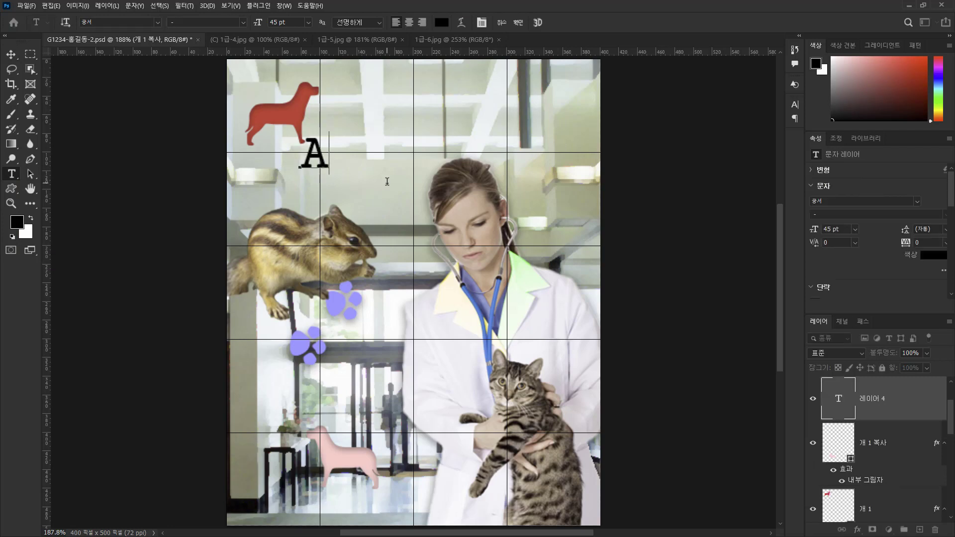
type("nimal Medic")
Set the font of the whole "Animal Medical" text to Arial with the Bold style.
key("ctrl+a")
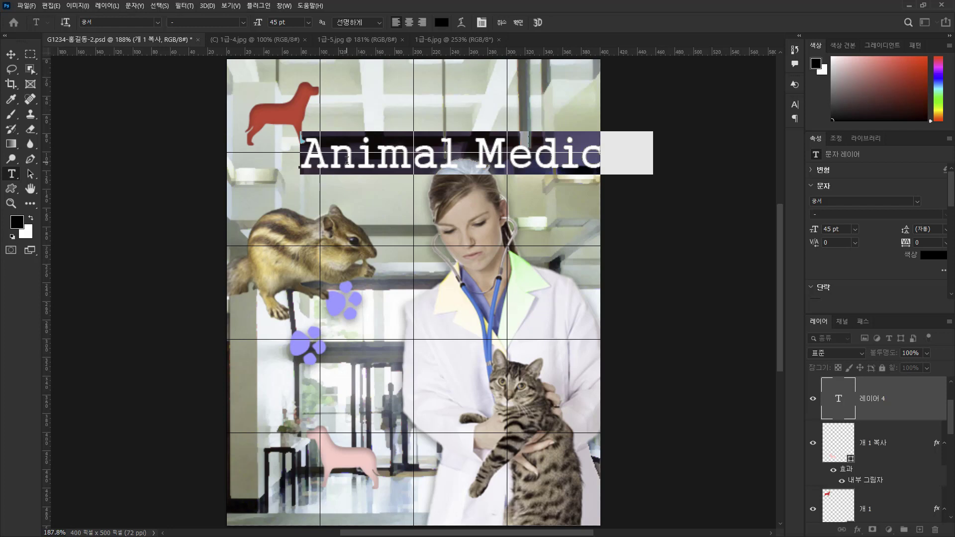
left_click(98, 23)
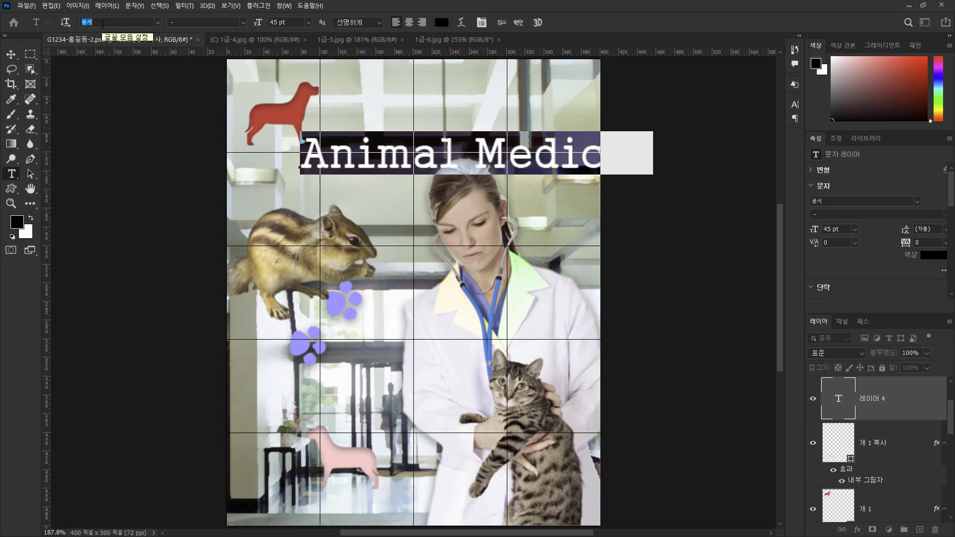
type("a")
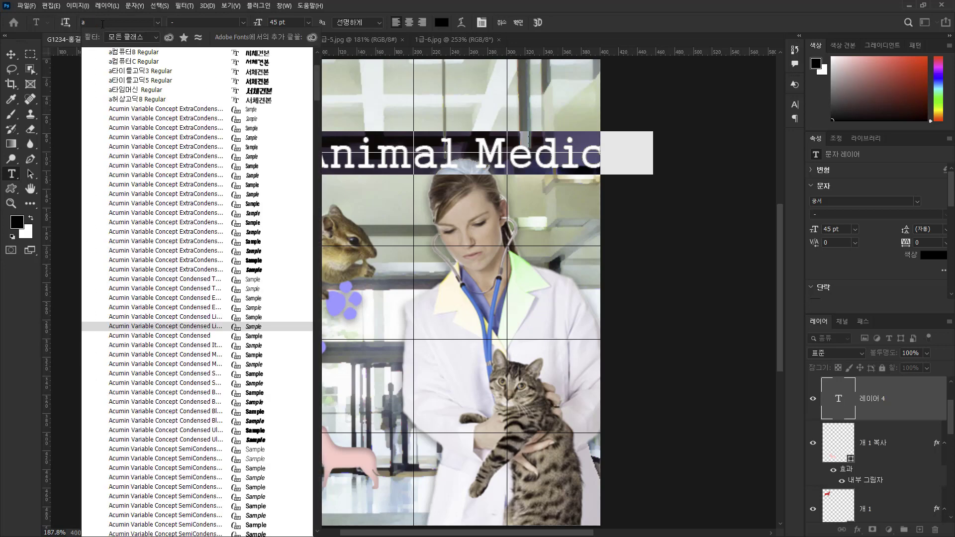
type("r")
type("ial")
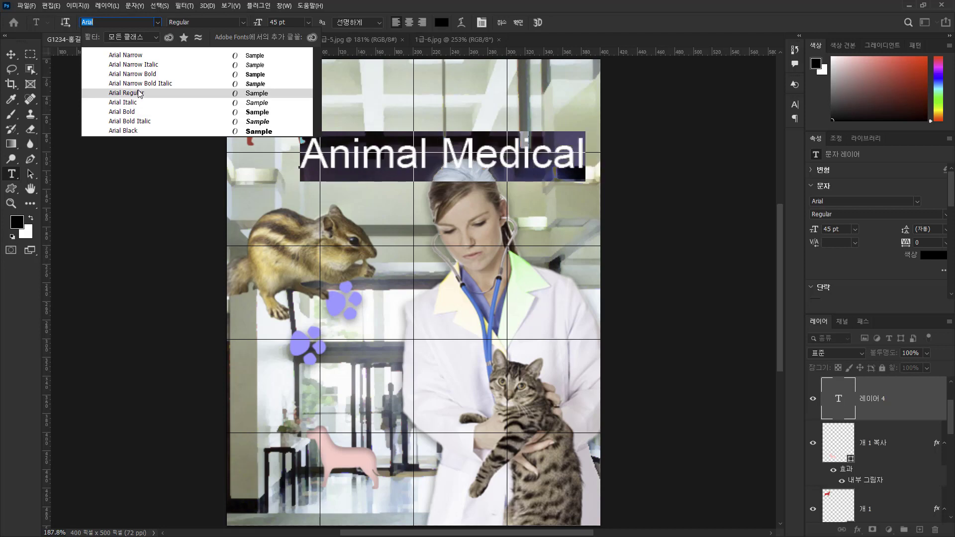
left_click(128, 93)
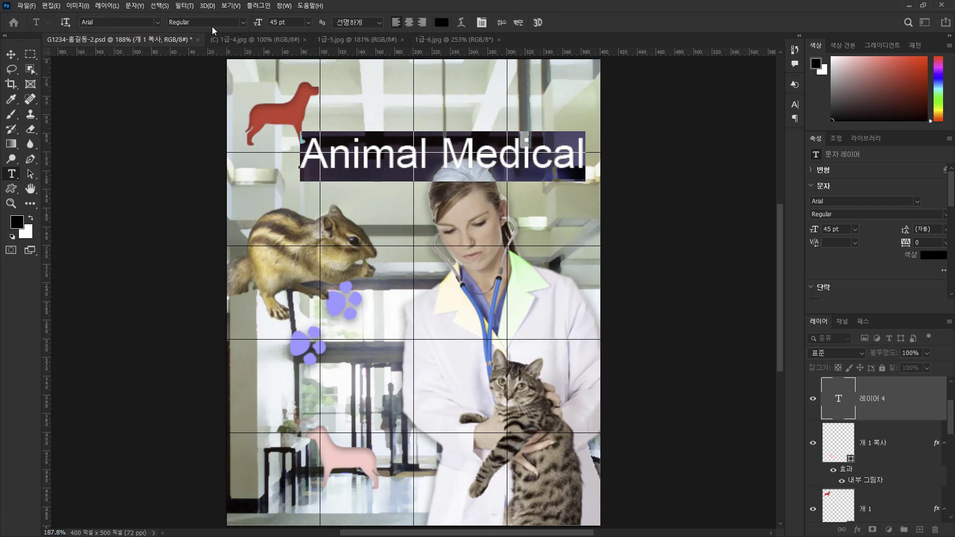
left_click(243, 23)
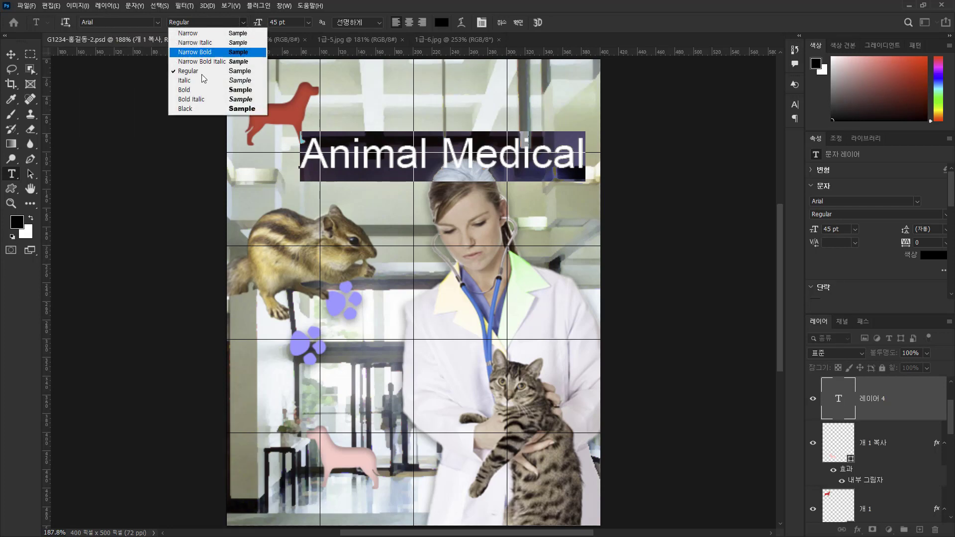
left_click(197, 92)
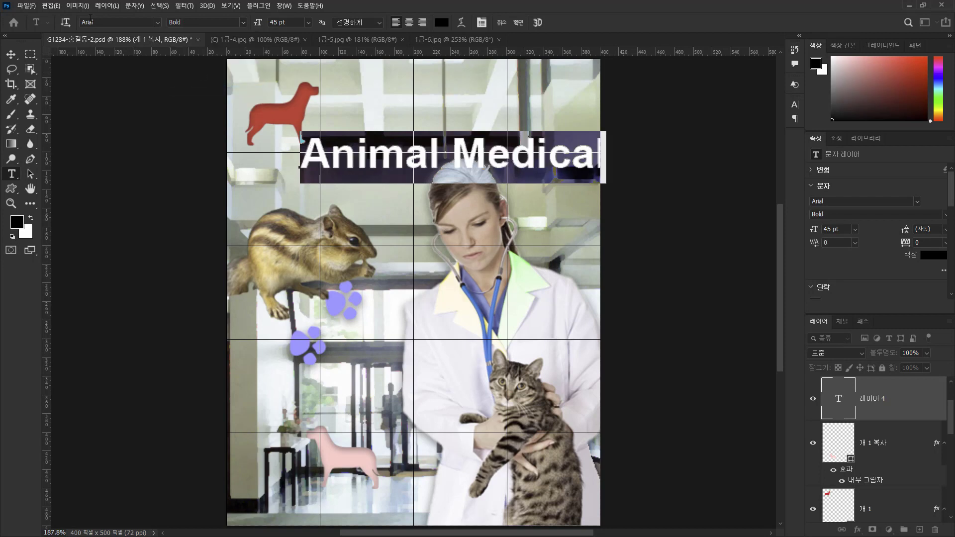
Set the title text's size to 35 pt and its colour to ffff00.
left_click(296, 23)
left_click_drag(294, 22, 244, 24)
type("35")
key("Return")
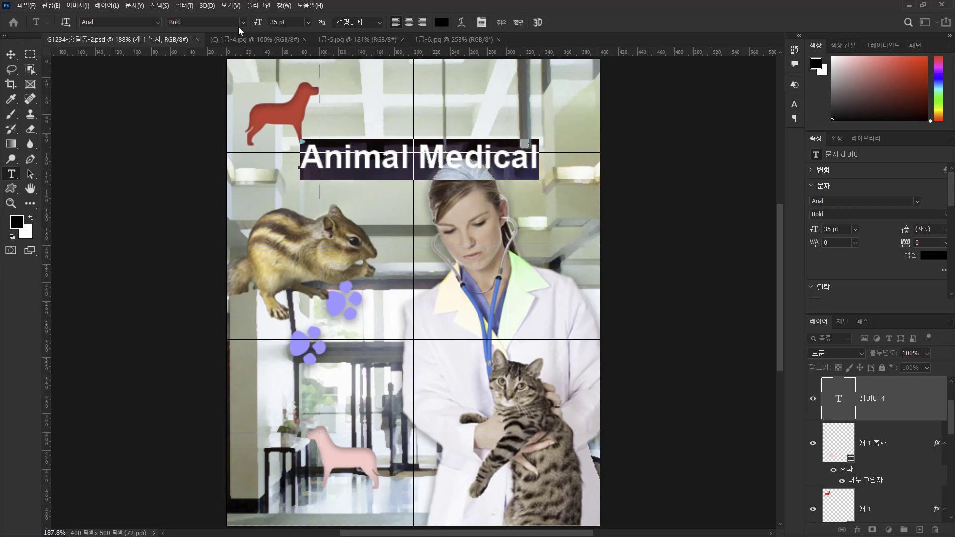
left_click(442, 23)
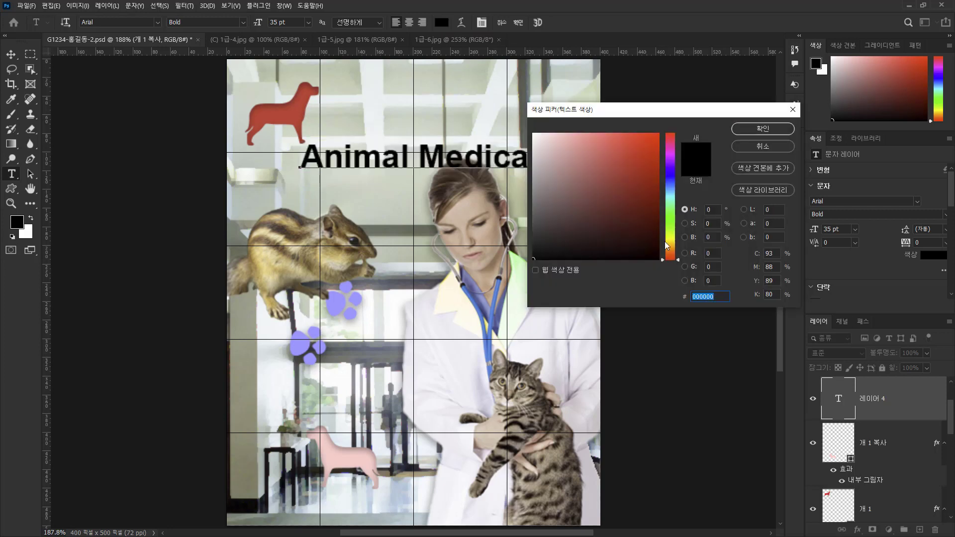
type("ffff00")
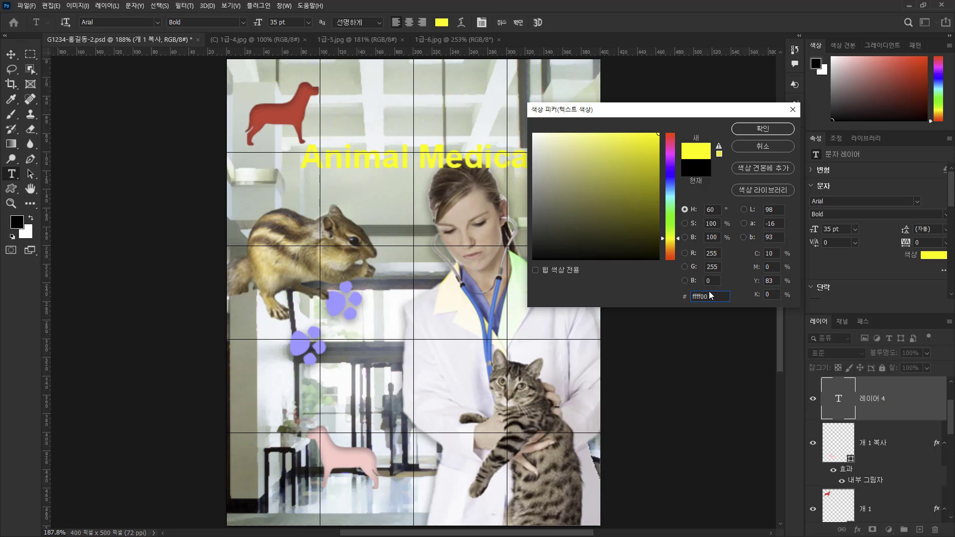
left_click(752, 127)
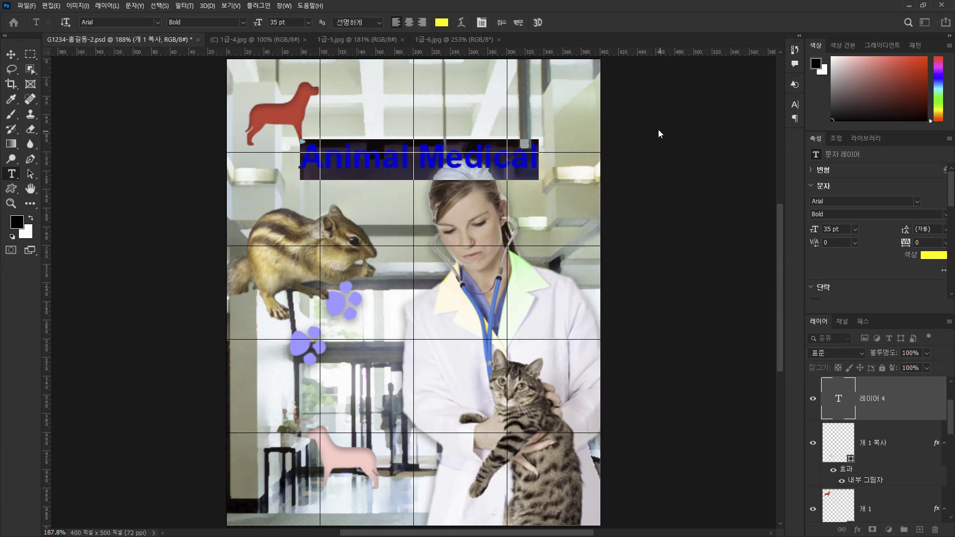
Warp the title text horizontally with the Arc Upper (위 부채꼴) style, trying the plain Arc (부채꼴) style for comparison.
left_click(459, 23)
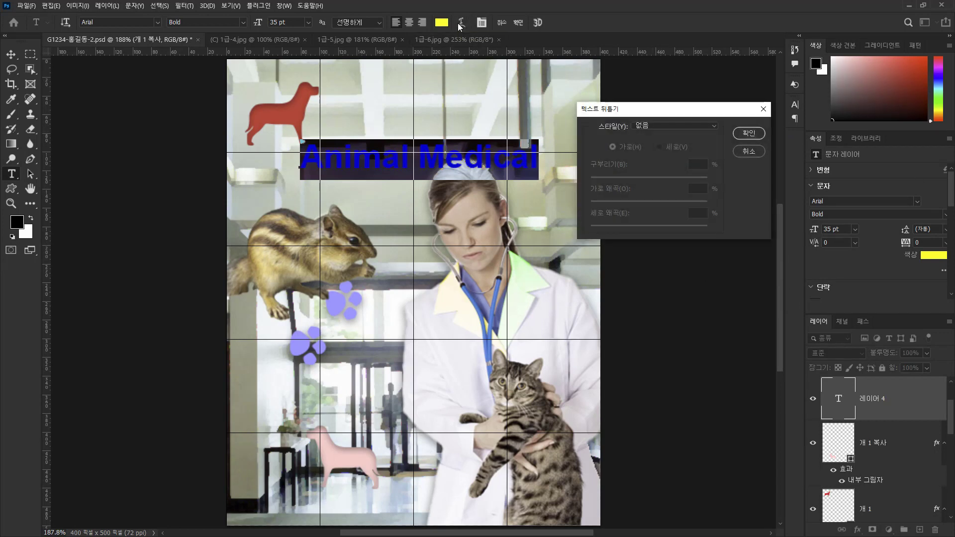
left_click(670, 125)
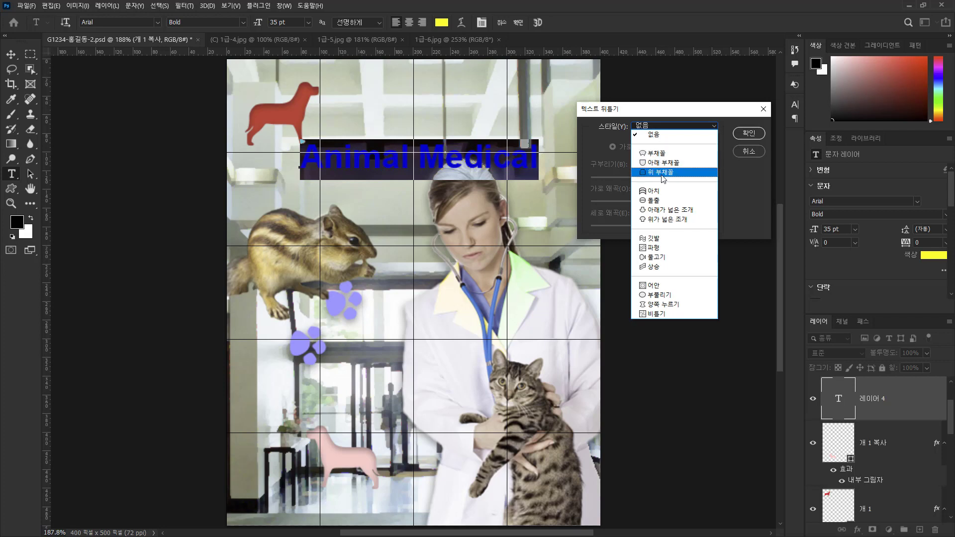
left_click(663, 175)
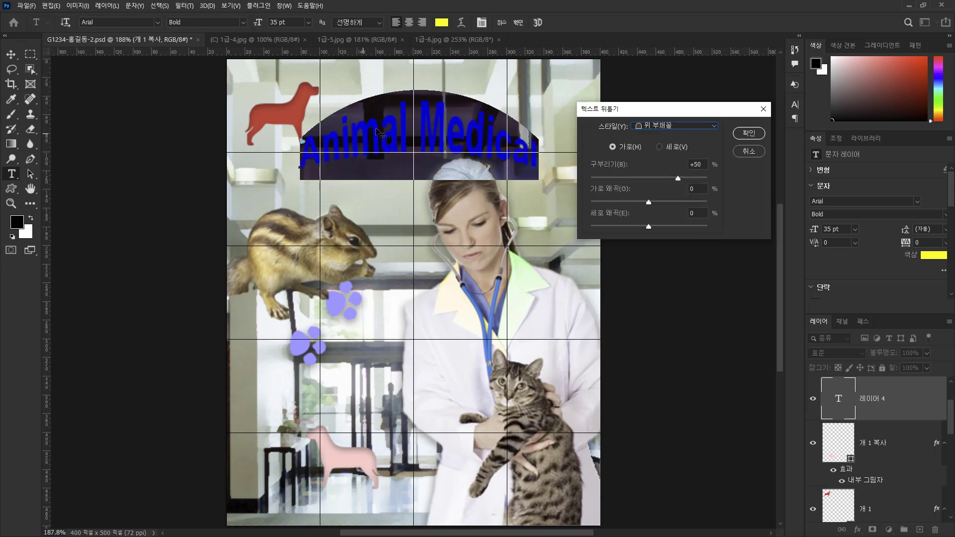
left_click(659, 124)
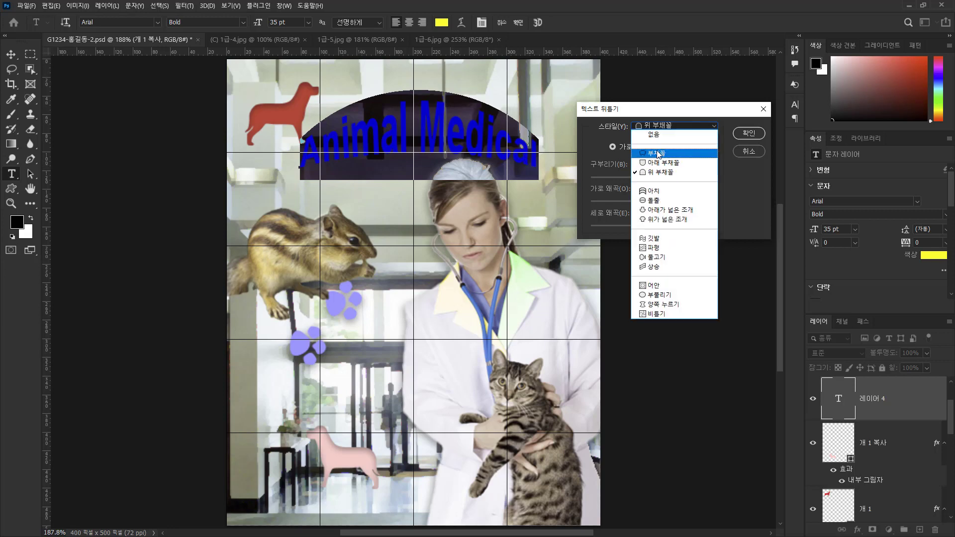
left_click(660, 154)
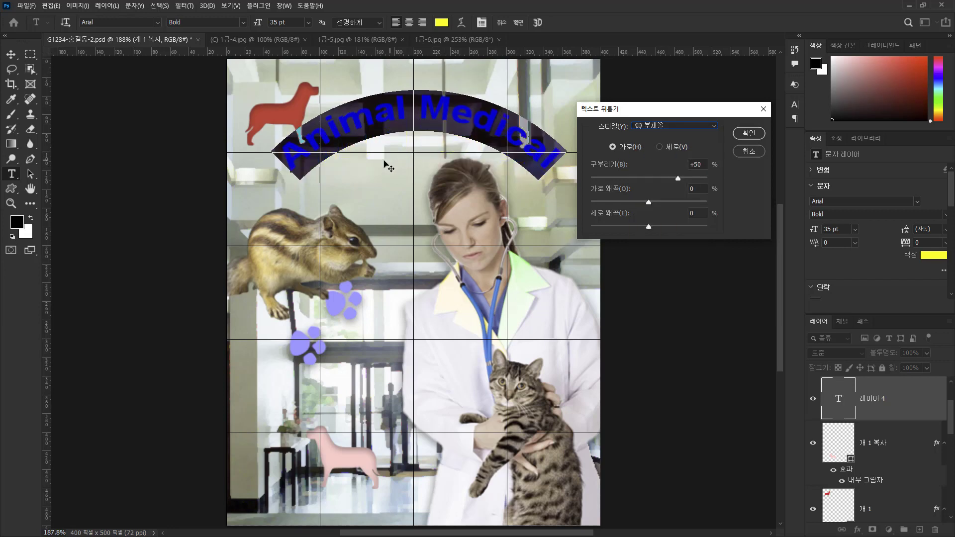
left_click(657, 128)
left_click(661, 154)
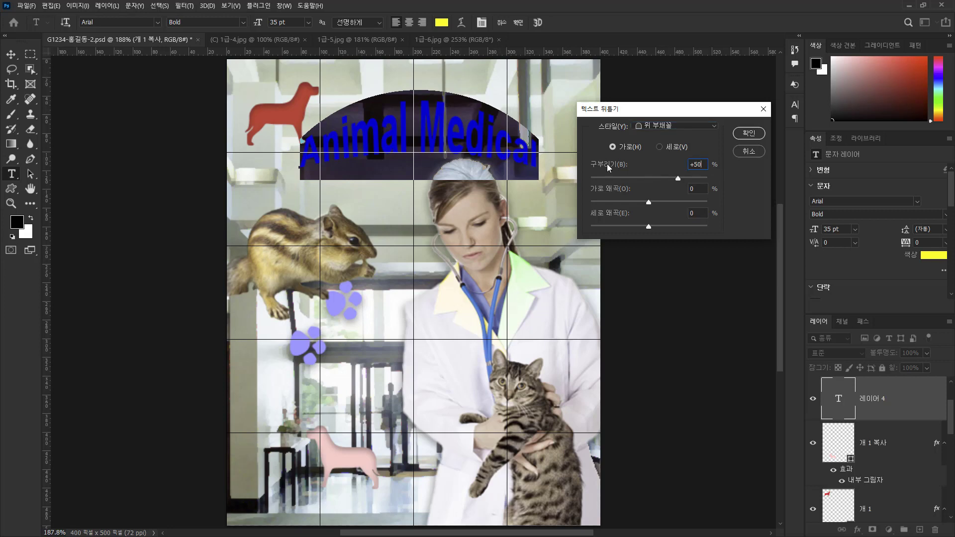
Set the title warp's bend to +40% and commit the text.
scroll(705, 164, "down", 8)
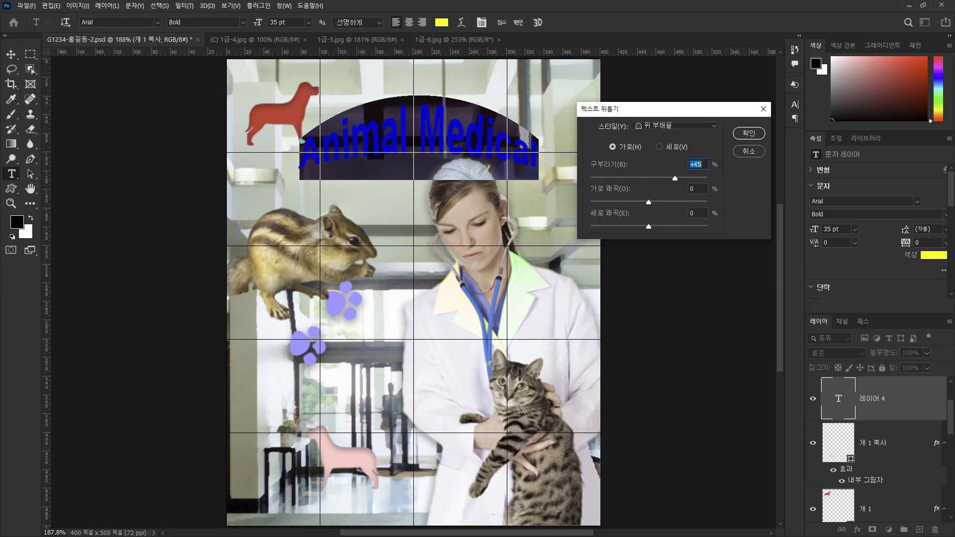
scroll(705, 164, "down", 2)
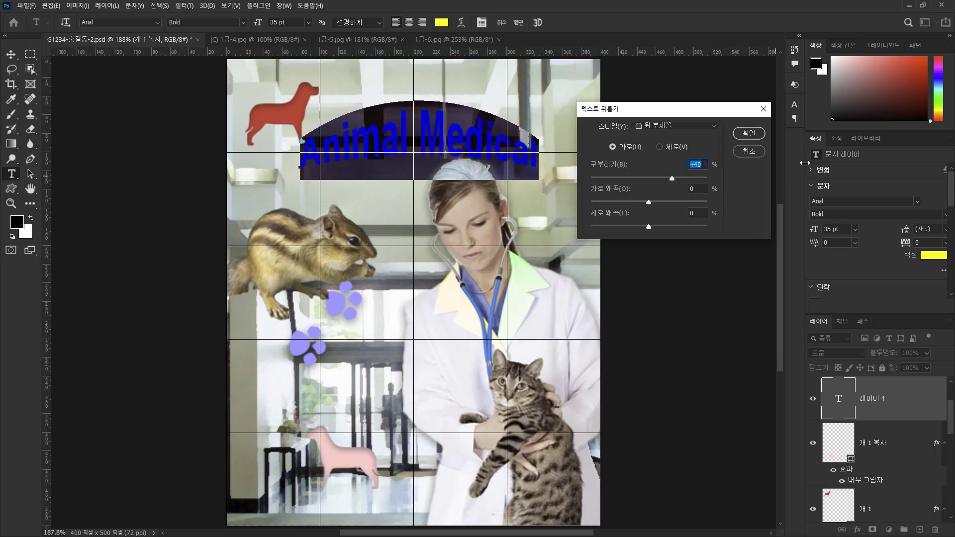
left_click(751, 135)
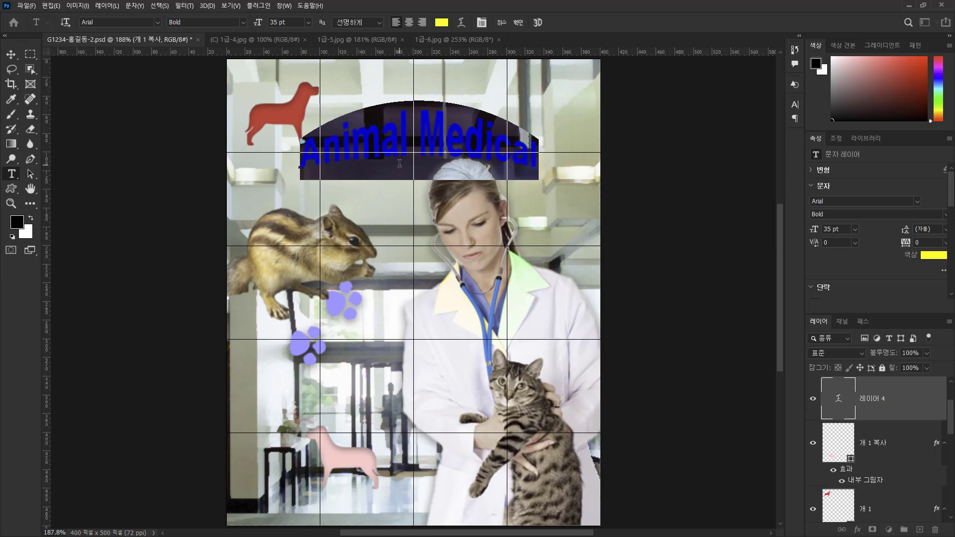
left_click(899, 415)
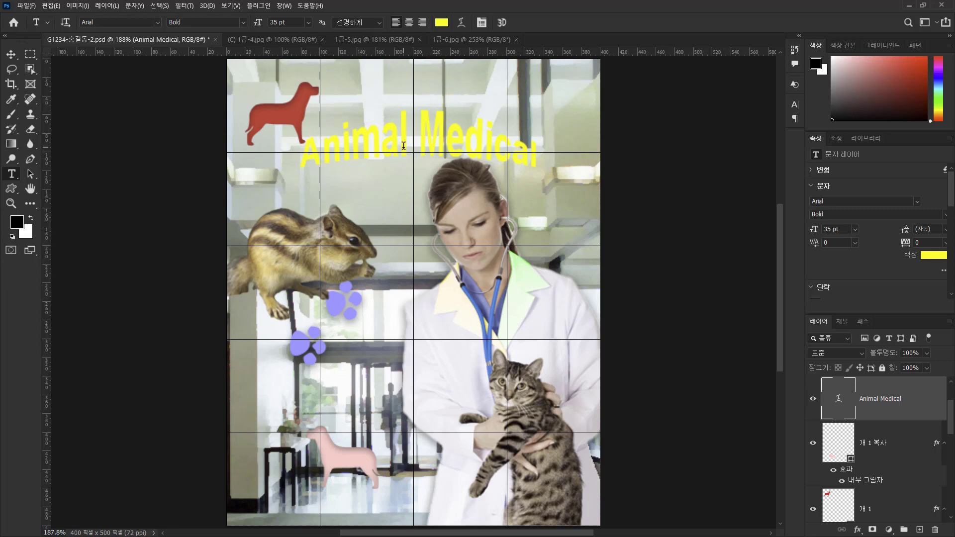
left_click(11, 54)
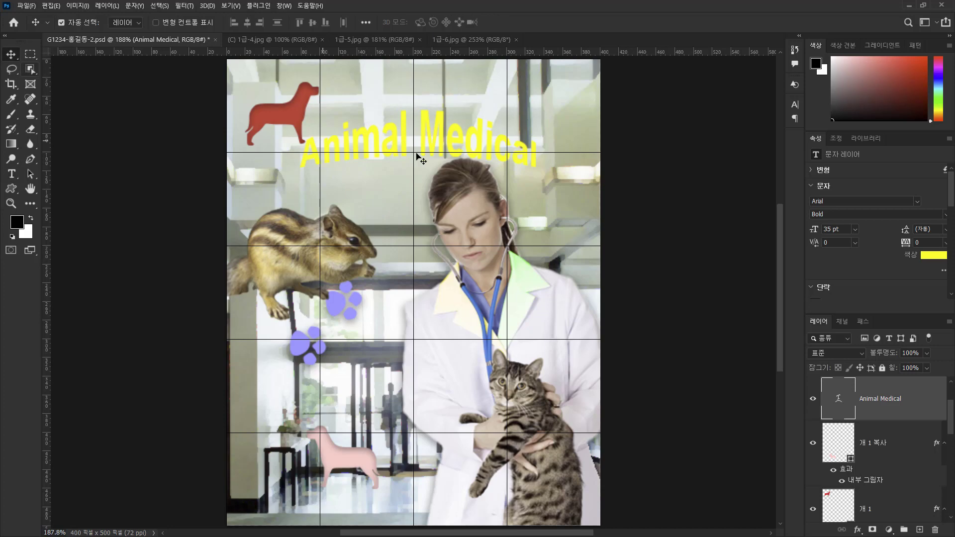
Add a Stroke effect to the "Animal Medical" layer and set its fill type to gradient.
double_click(921, 405)
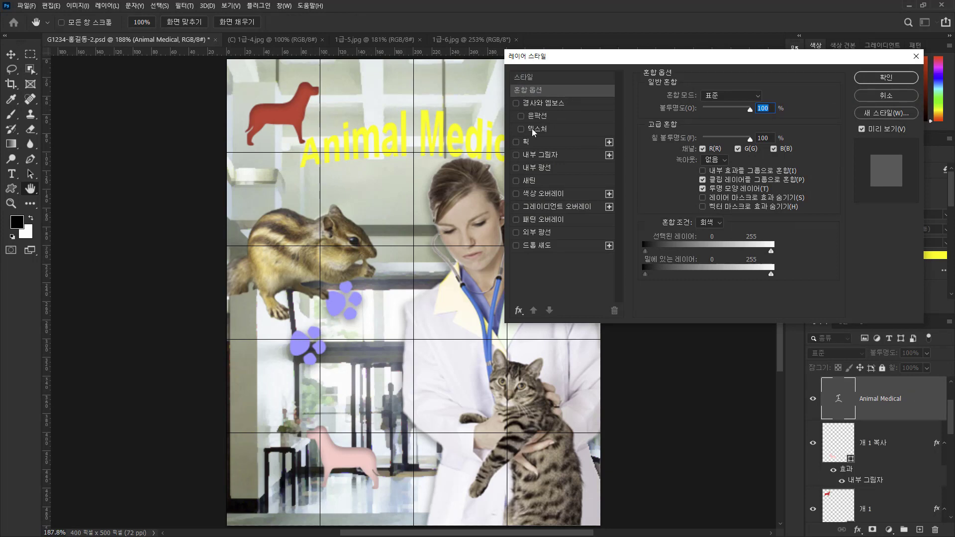
left_click(525, 144)
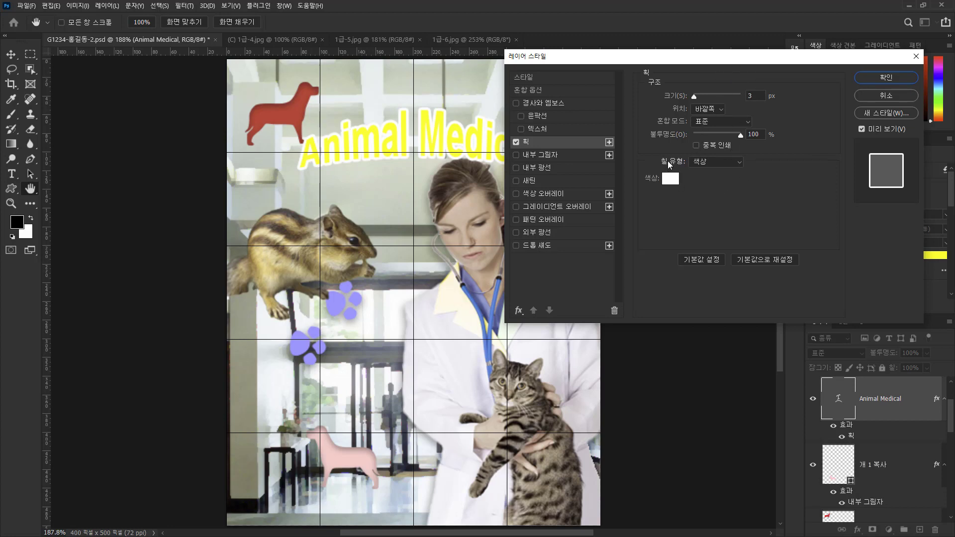
left_click(729, 161)
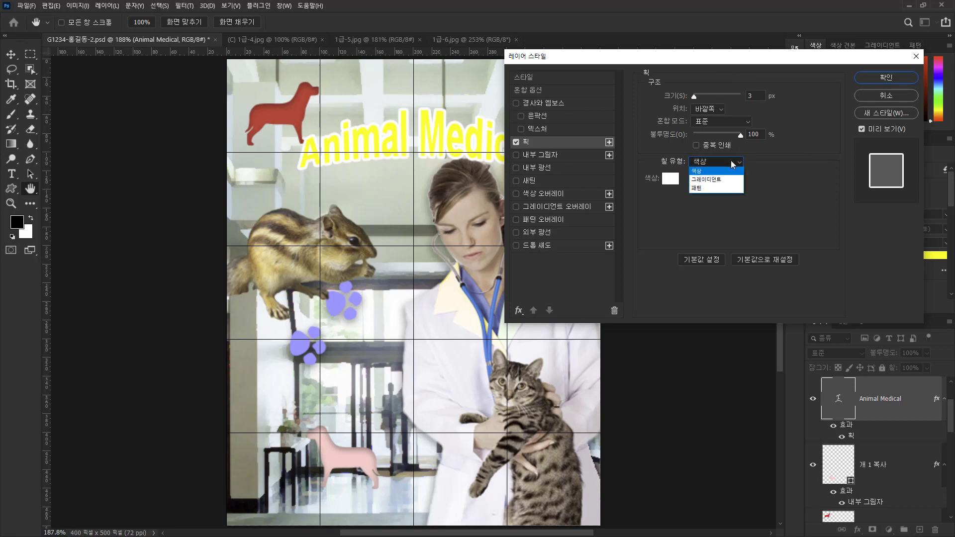
left_click(707, 180)
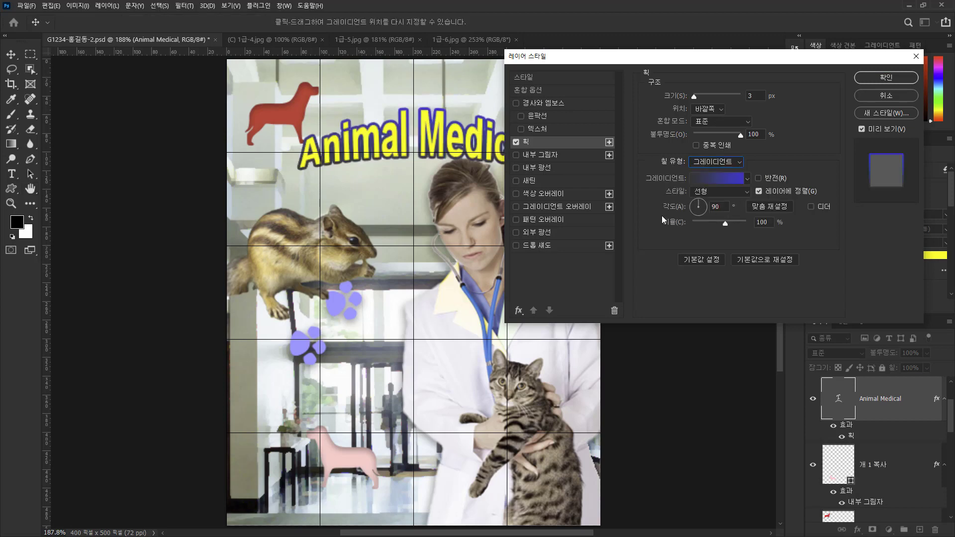
Set the starting colour stop of the stroke gradient to cc0066.
left_click(705, 177)
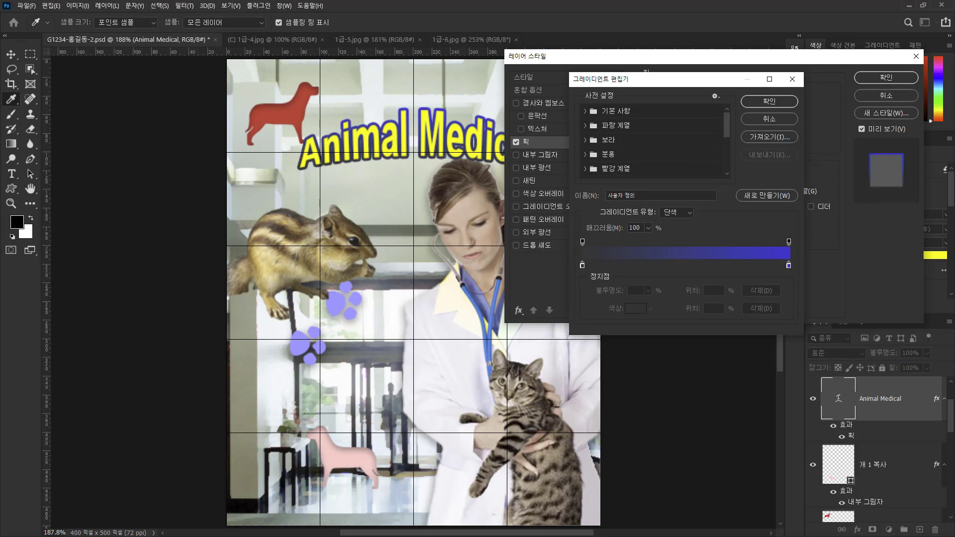
left_click(582, 265)
double_click(581, 265)
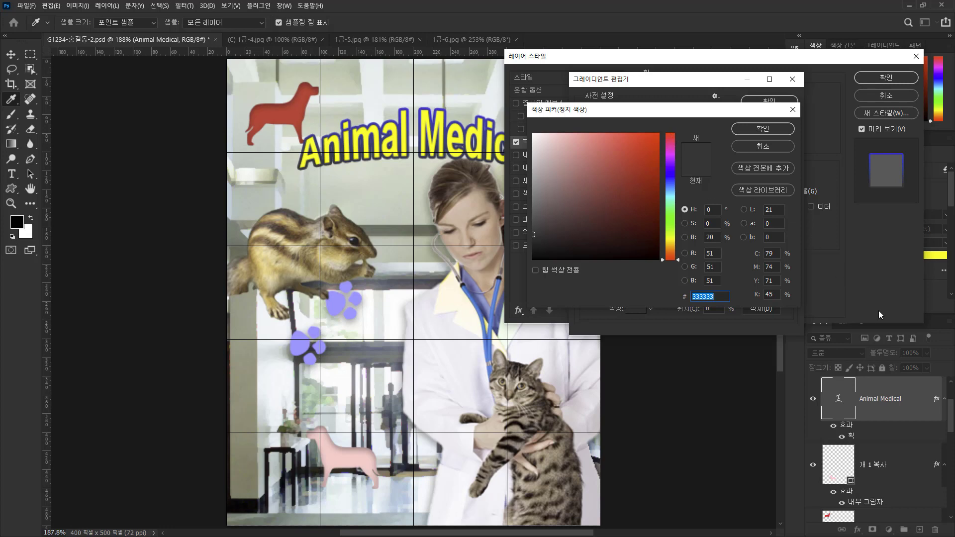
type("cc")
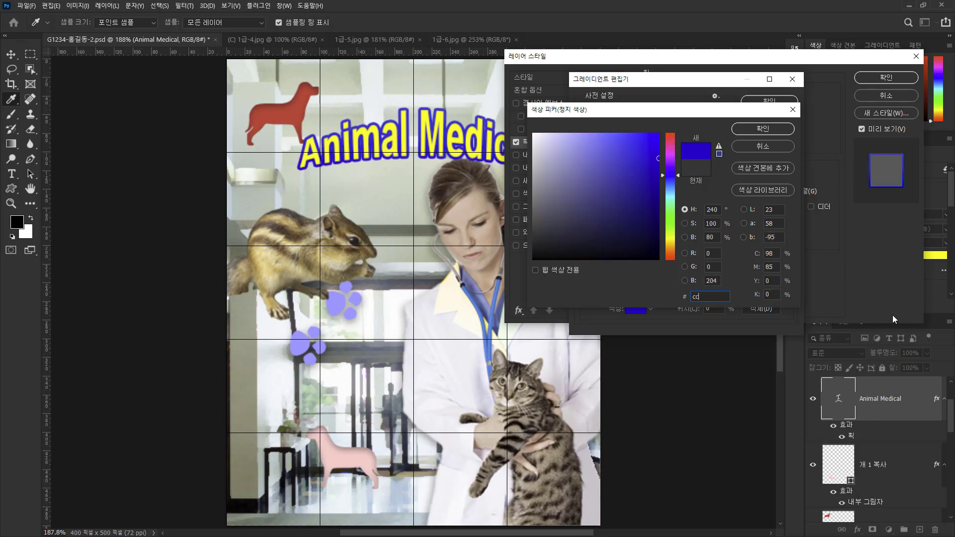
type("0066")
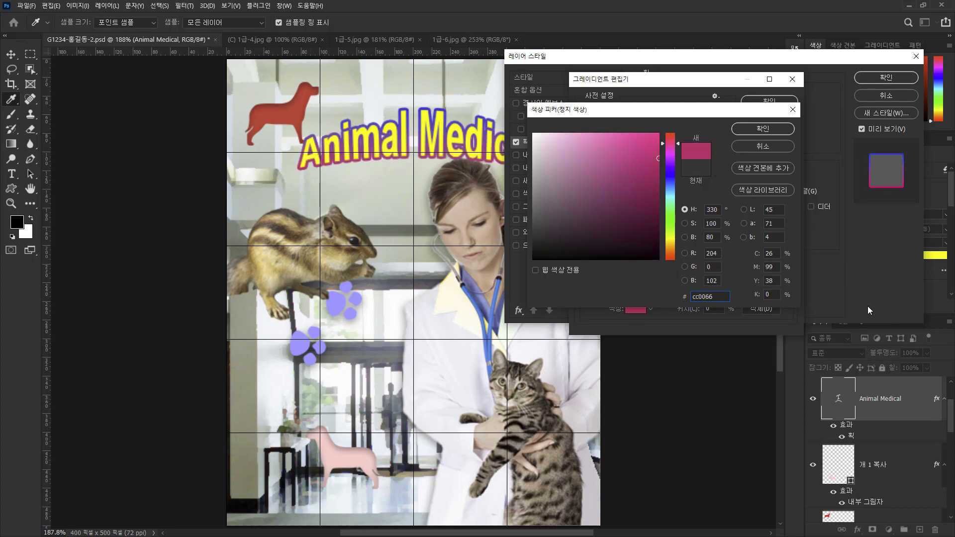
left_click(765, 128)
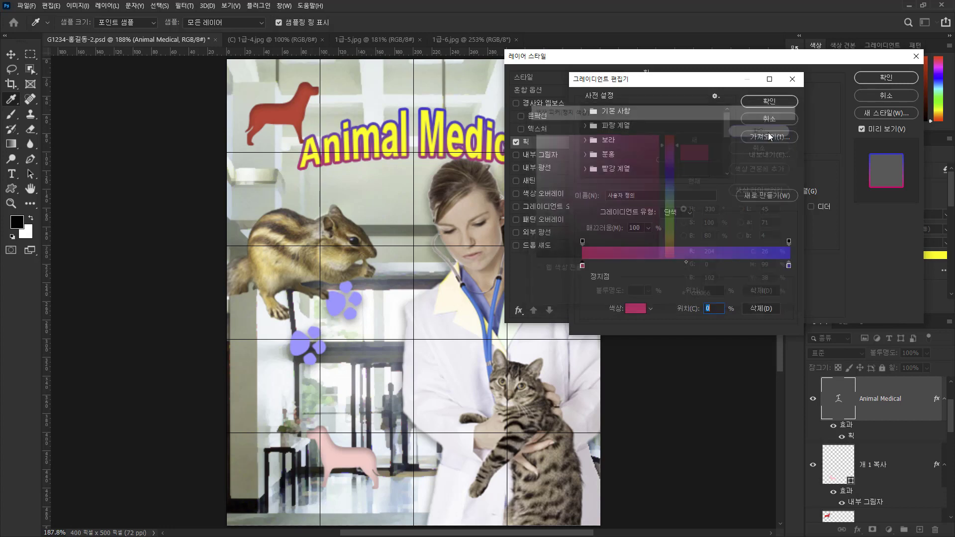
Keep 3333cc as the end colour of the stroke gradient and apply the layer style to the title.
left_click(788, 266)
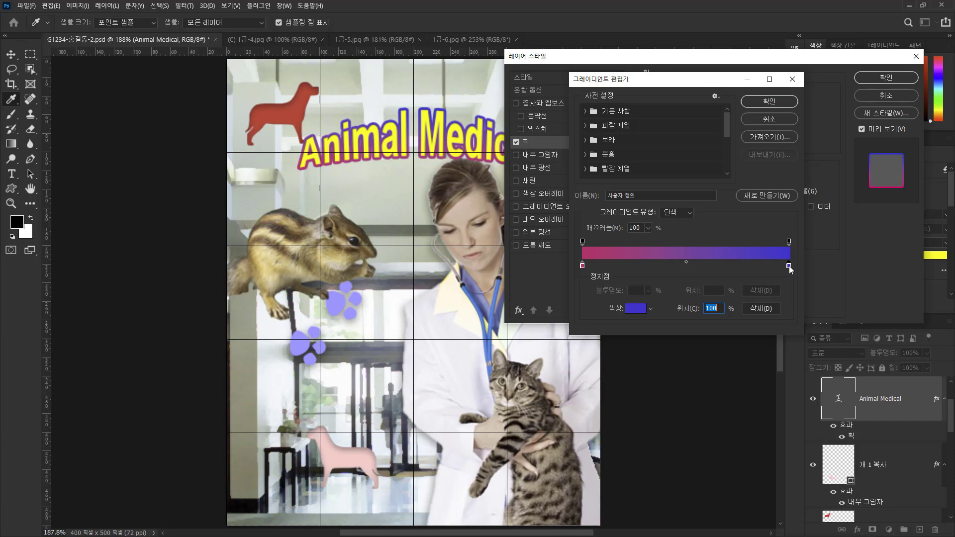
double_click(789, 267)
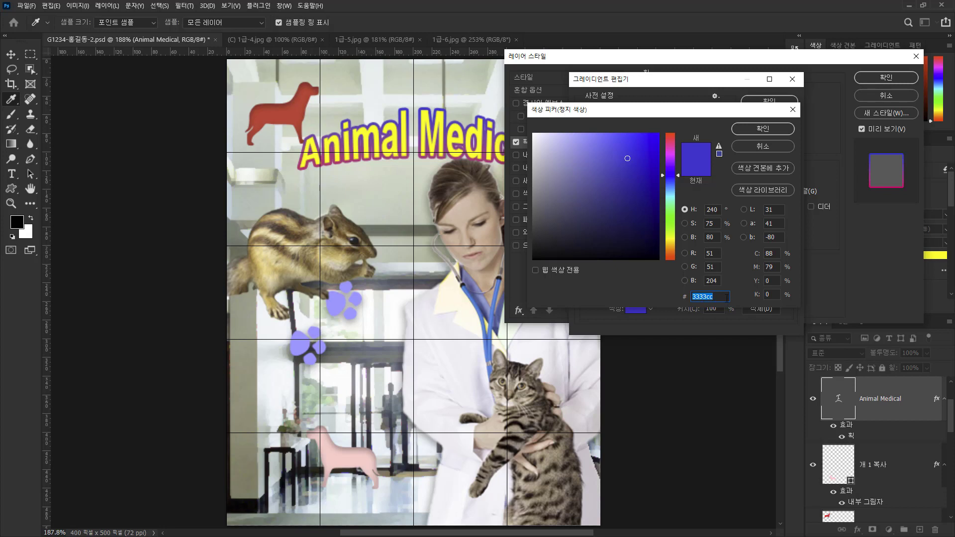
left_click(755, 128)
left_click(769, 101)
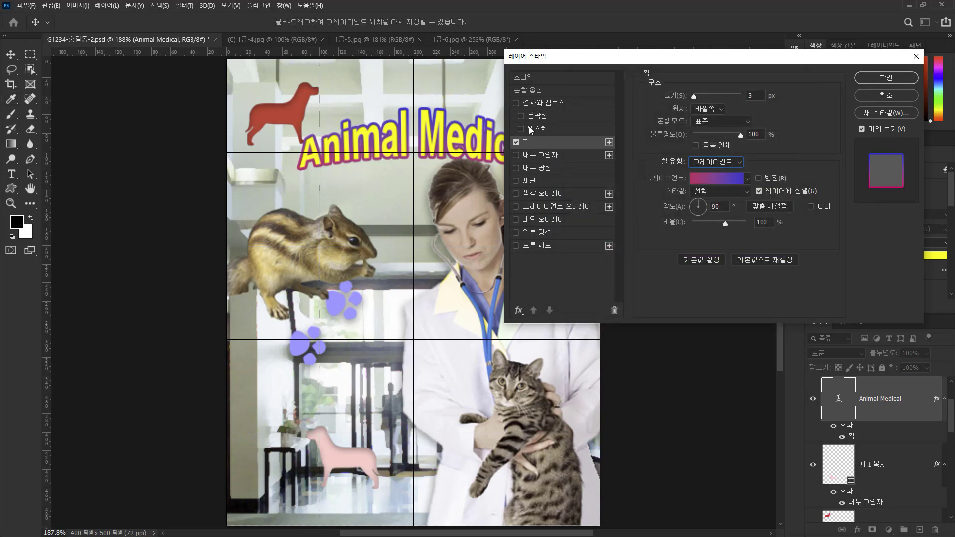
left_click_drag(538, 62, 512, 192)
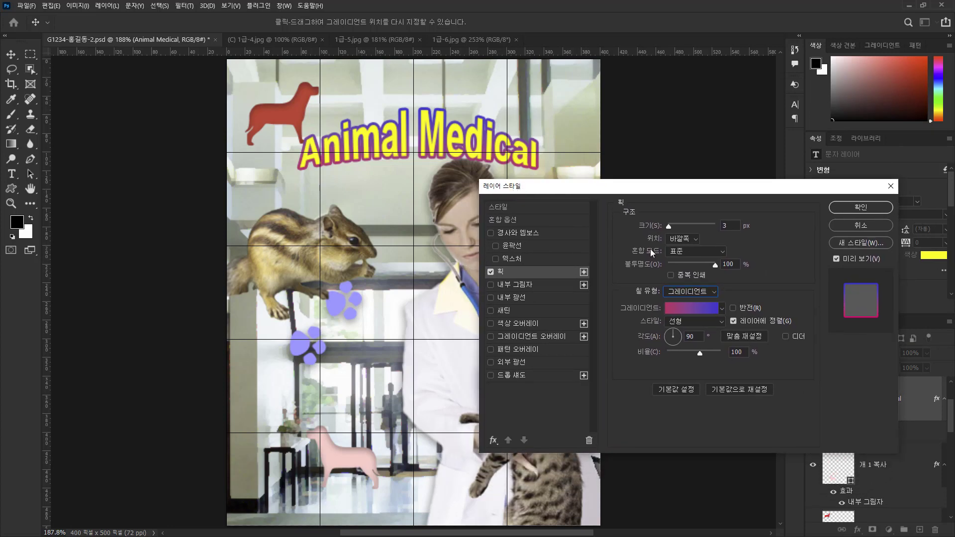
left_click(857, 207)
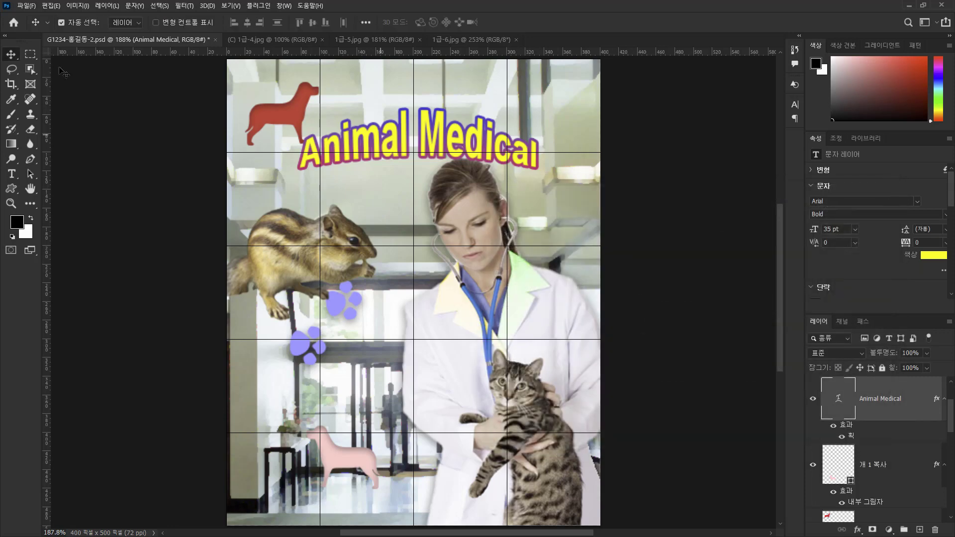
Move the title down toward the left edge of the poster and extend its text to "Animal Medical Center".
left_click_drag(449, 143, 406, 151)
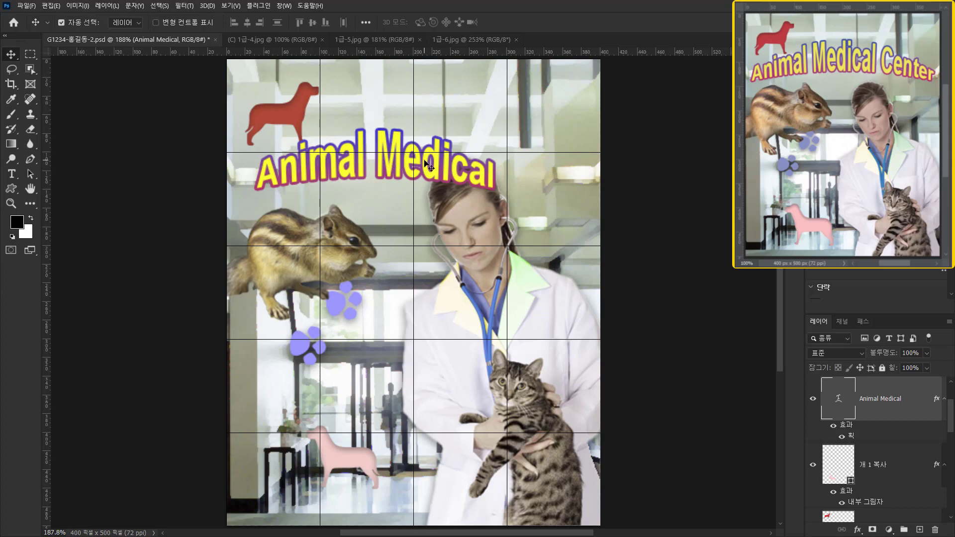
double_click(831, 405)
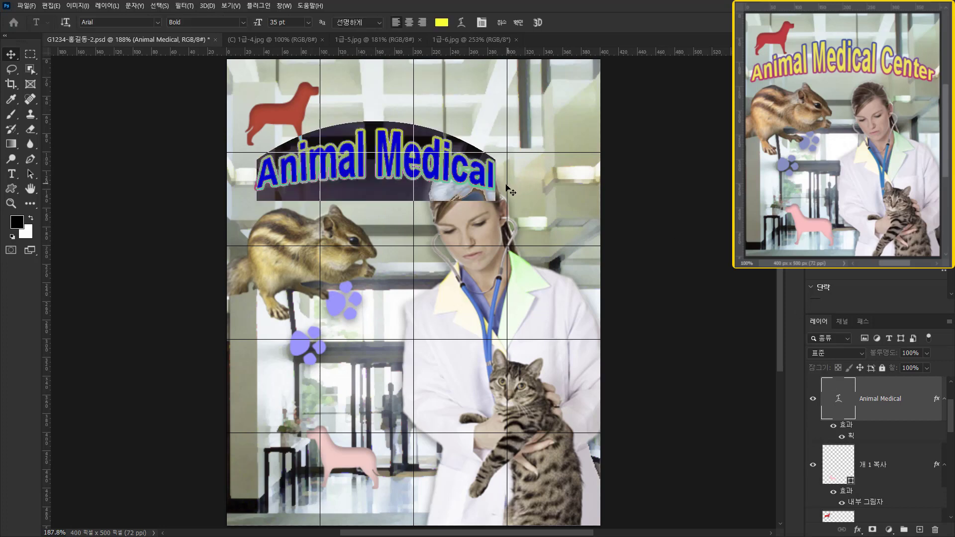
left_click(489, 172)
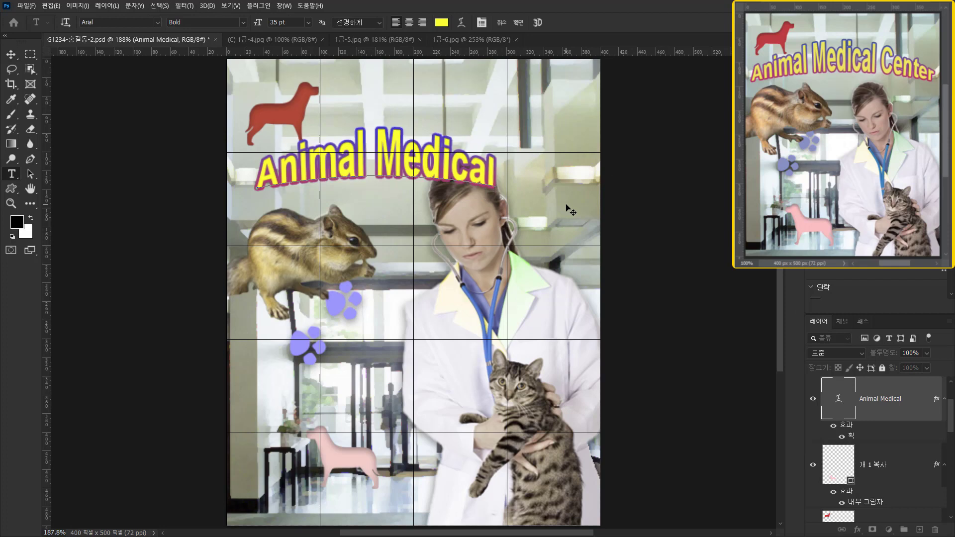
type("Center")
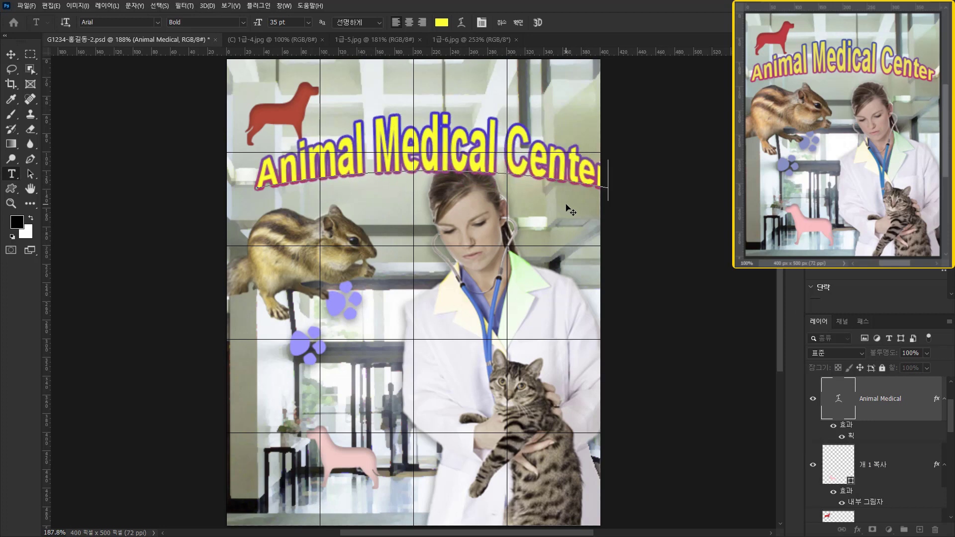
Shift the full title left and nudge it up so it spans the poster's width between the red dog and the chipmunk.
left_click(11, 54)
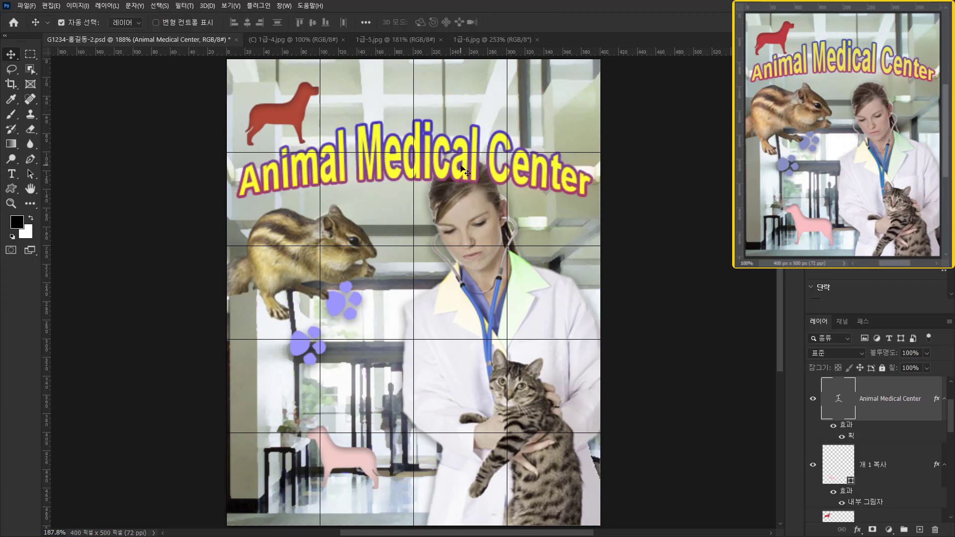
key("Up")
key("Up")
key("Up")
key("Up")
key("Up")
key("Up")
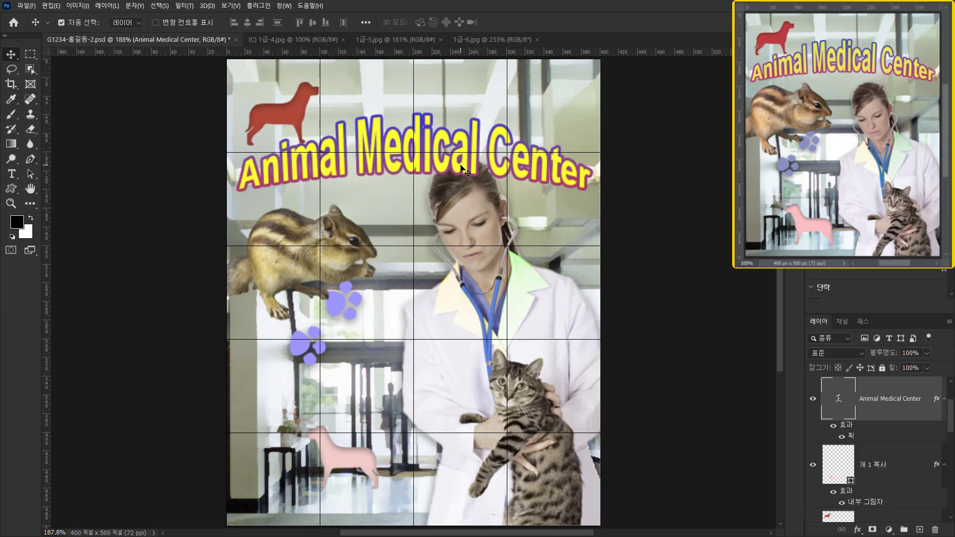
key("Up")
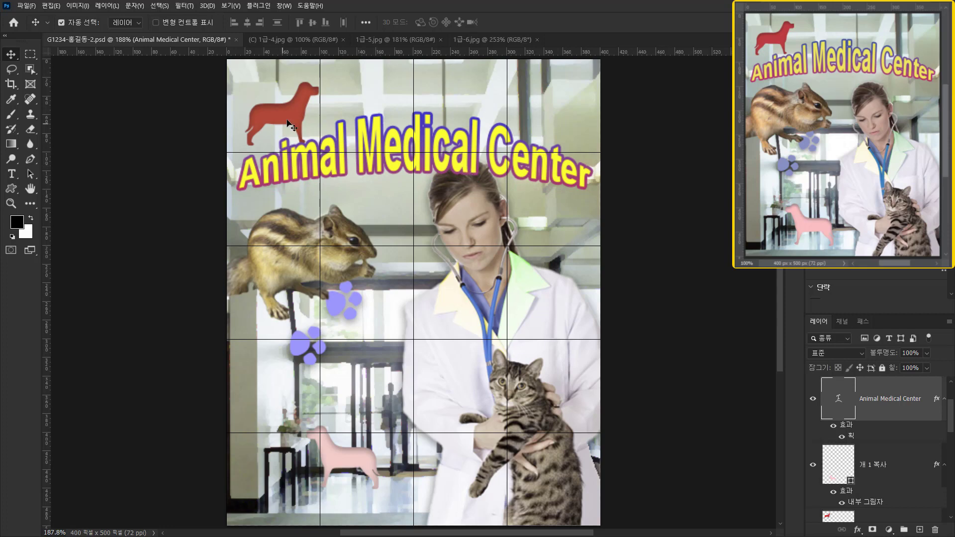
key("Up")
key("Up")
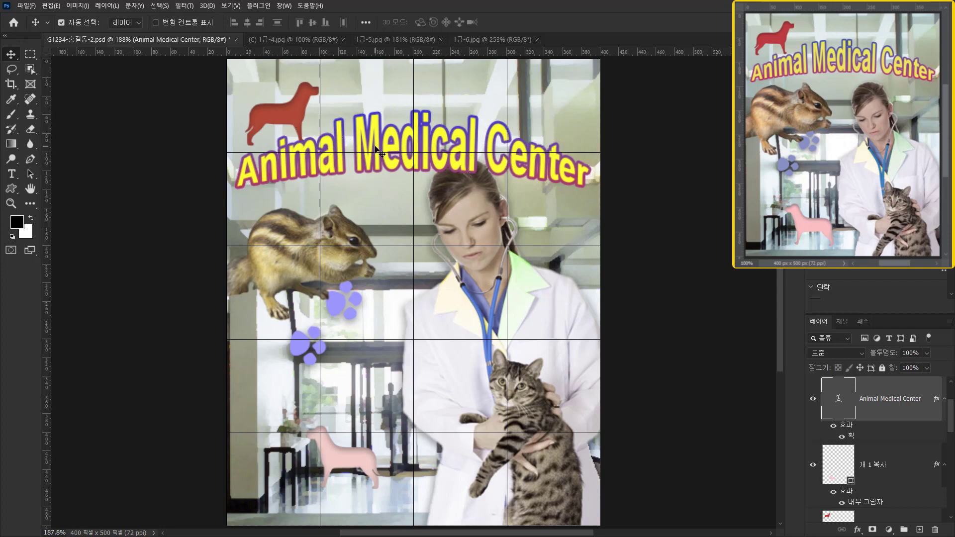
key("Down")
key("Right")
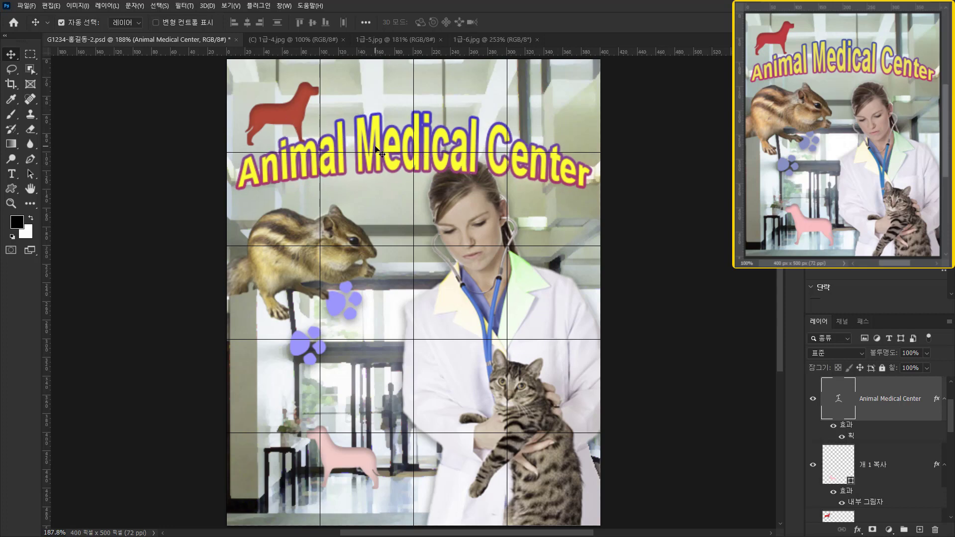
Move the red dog shape up about 8 px, clear of the title, and widen it to about 101%.
left_click(874, 474)
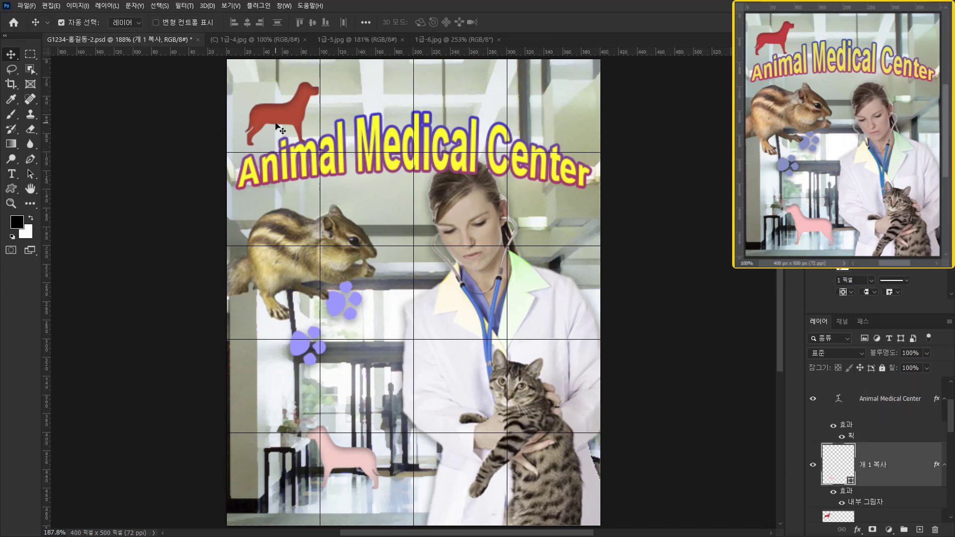
scroll(894, 399, "down", 3)
left_click(865, 402)
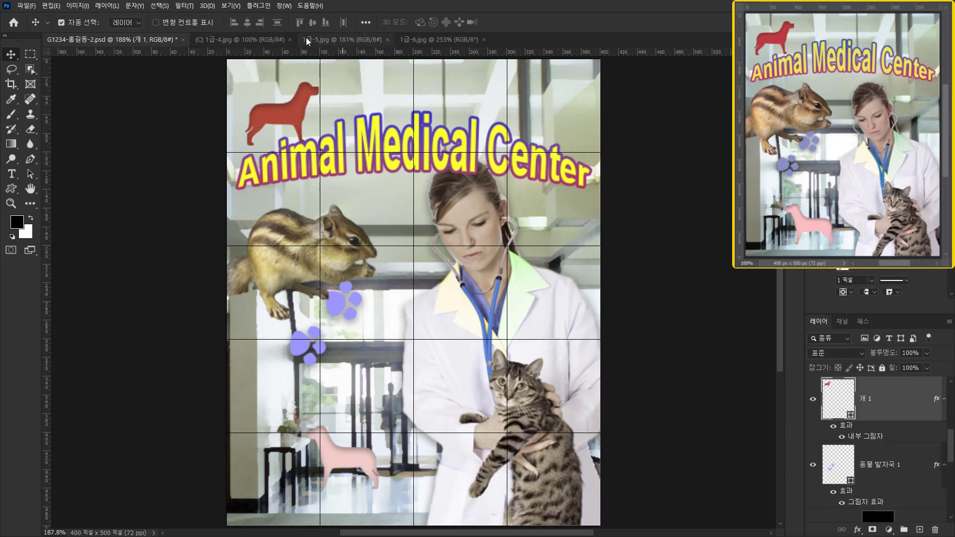
right_click(273, 111)
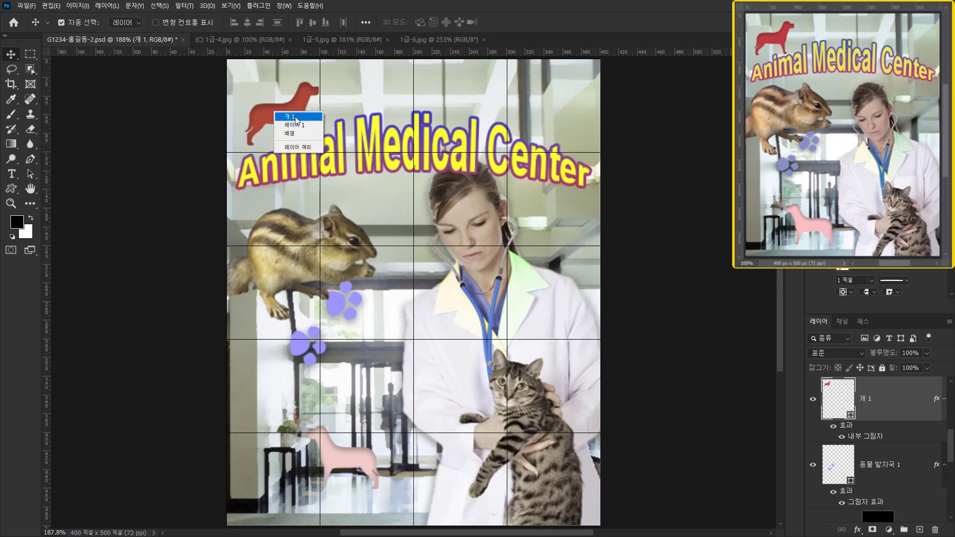
left_click(293, 117)
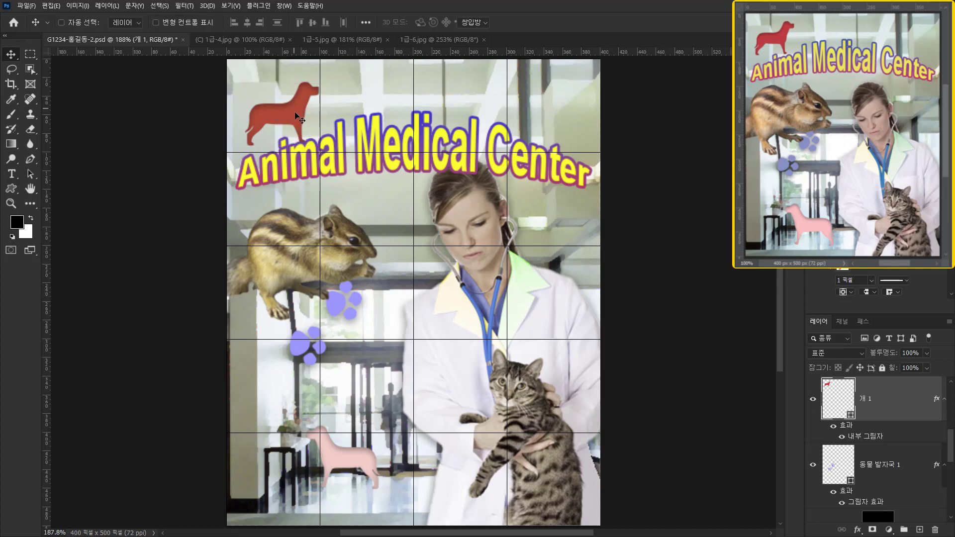
key("ctrl+t")
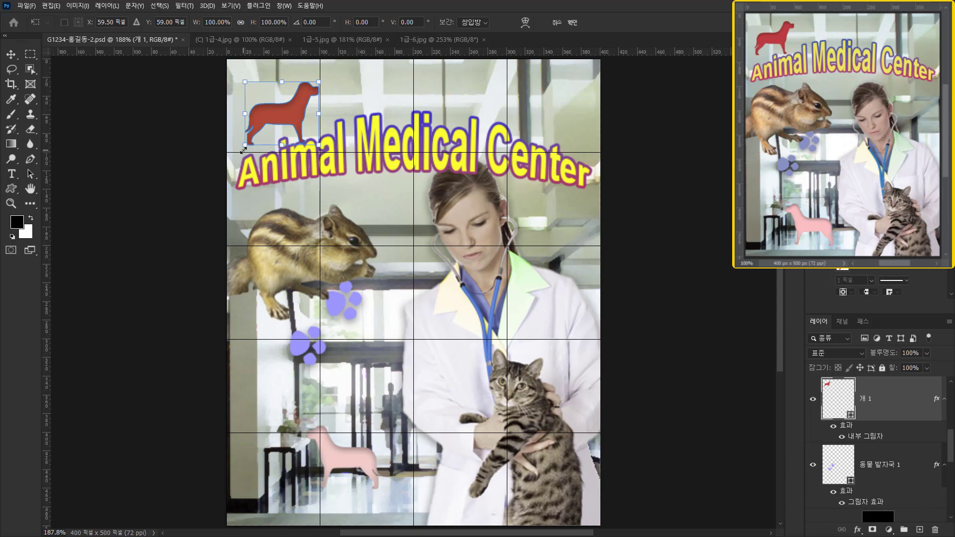
mouse_move(245, 145)
left_mouse_down()
mouse_move(262, 133)
mouse_move(243, 138)
left_mouse_up()
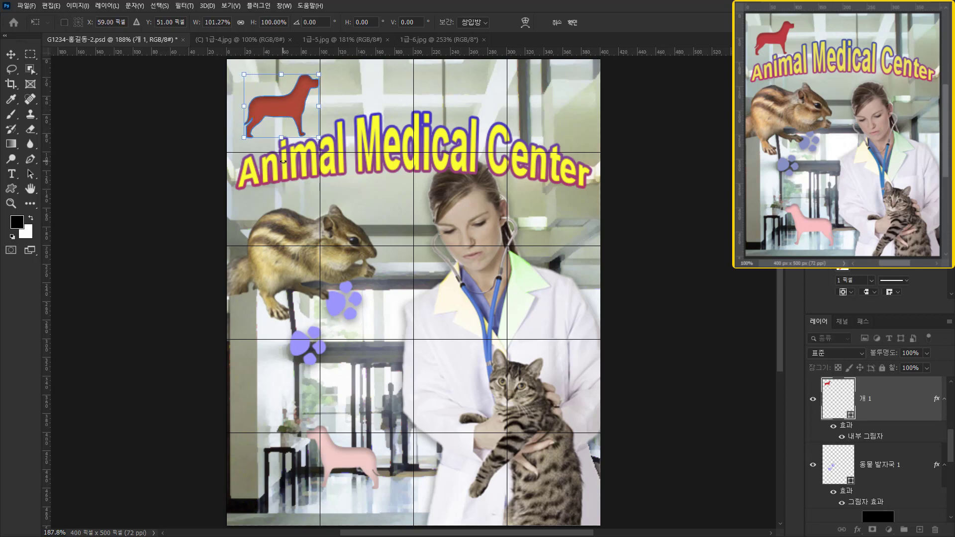
key("Return")
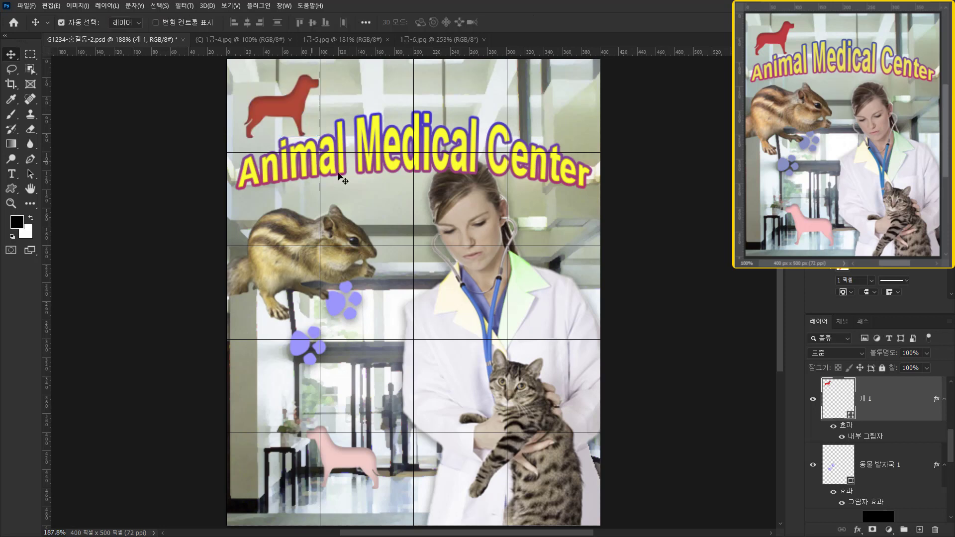
Select the doctor's layer and try scaling it alone to about 96.6% below the title.
right_click(471, 223)
left_click(492, 237)
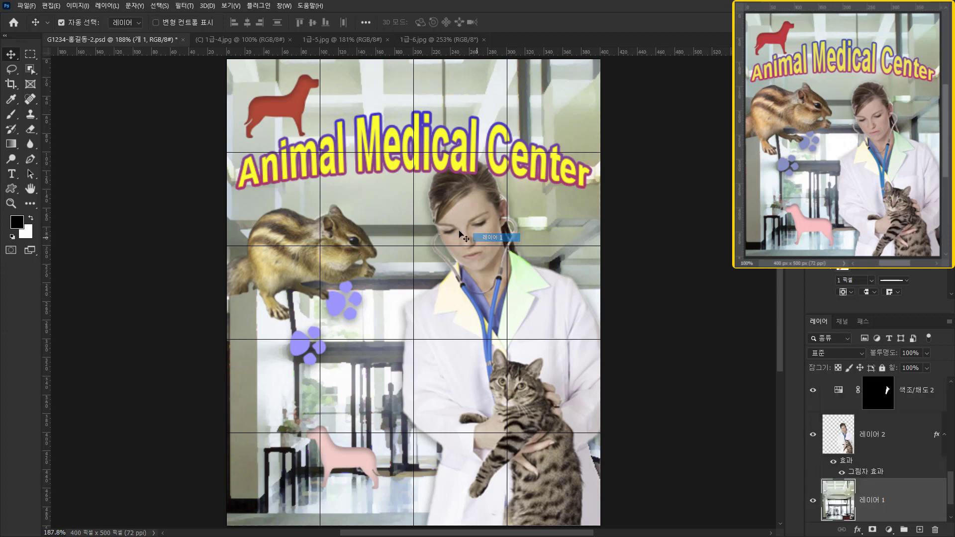
left_click(884, 432)
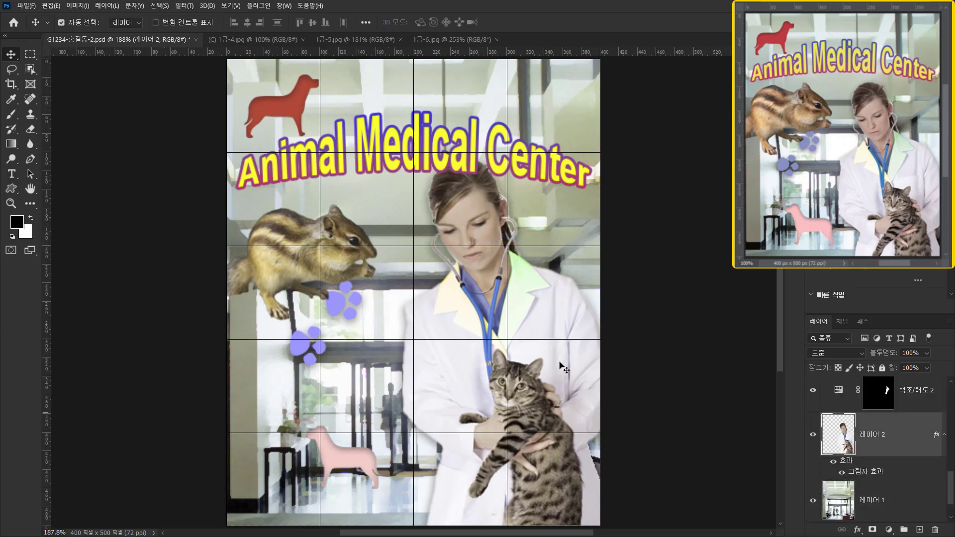
key("ctrl+t")
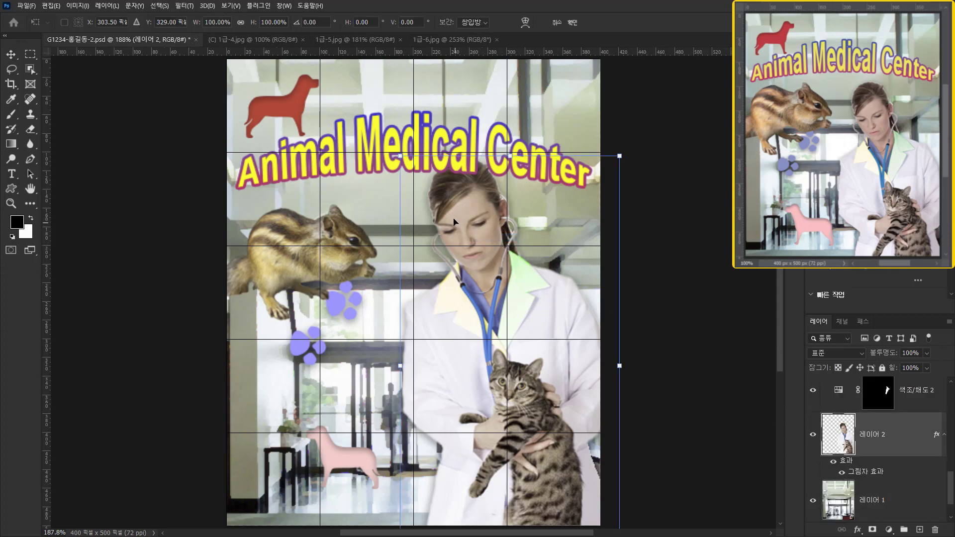
left_click_drag(399, 158, 407, 171)
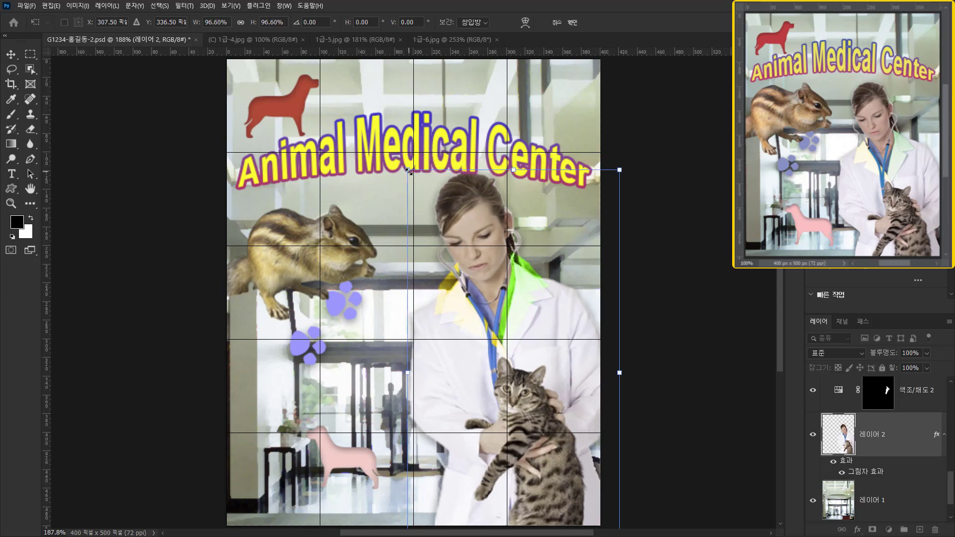
key("ctrl+z")
Move the doctor and her two Hue/Saturation collar layers together down about 34 px so her head sits below the title.
scroll(903, 418, "down", 3)
scroll(902, 418, "up", 3)
scroll(904, 422, "up", 3)
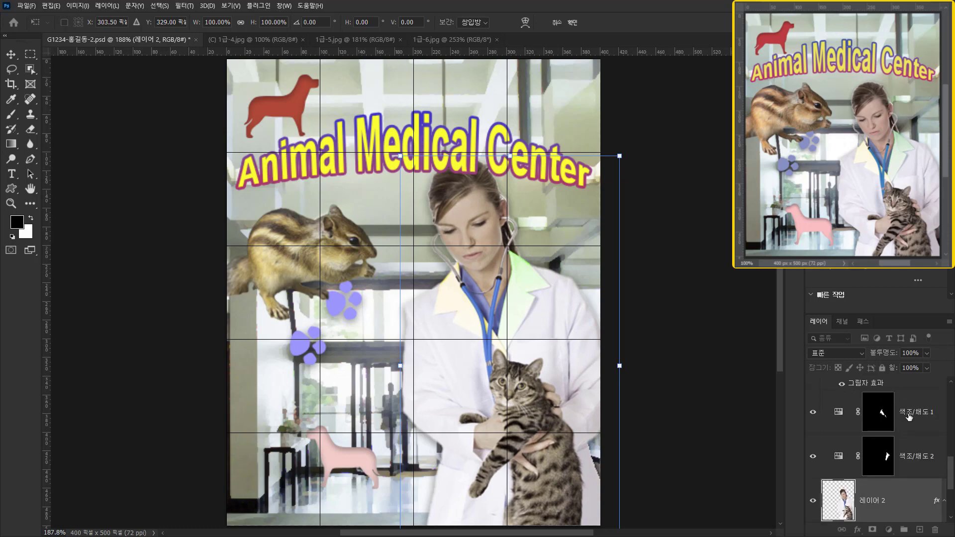
left_click(907, 418, "shift")
key("ctrl+t")
left_click_drag(399, 156, 409, 172)
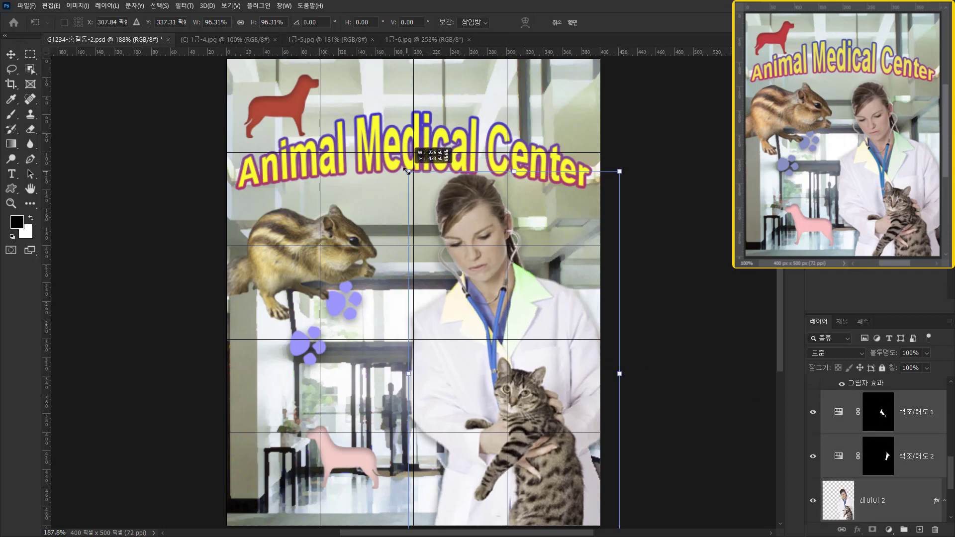
key("ctrl+z")
left_click_drag(467, 222, 470, 253)
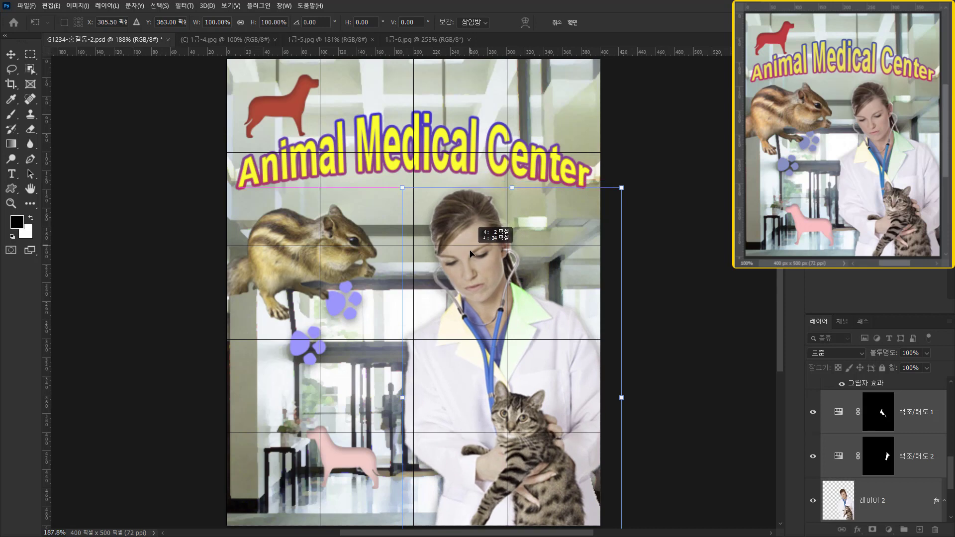
left_click_drag(470, 254, 470, 255)
key("Return")
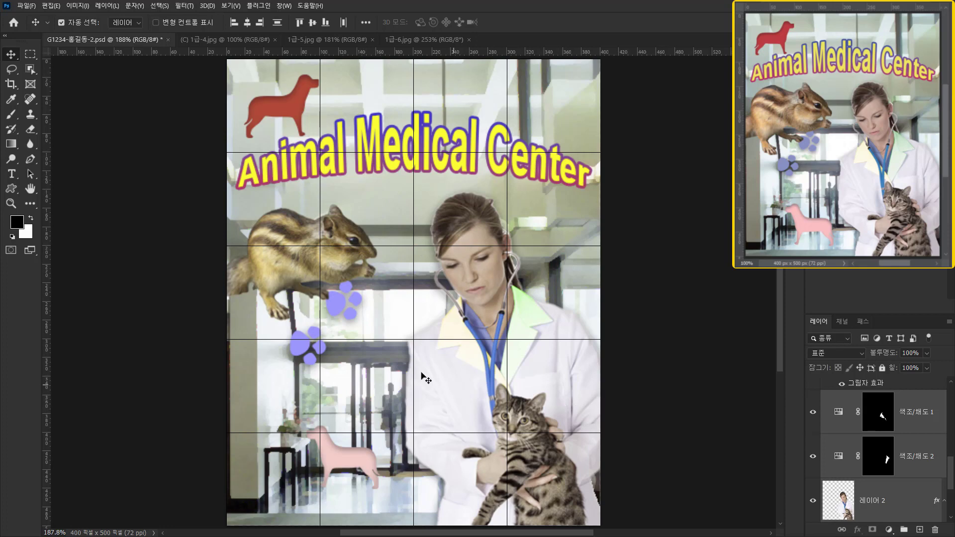
Save the poster and save a JPEG copy in the GTQ folder under the PSD's base name without the copy suffix.
key("ctrl+s")
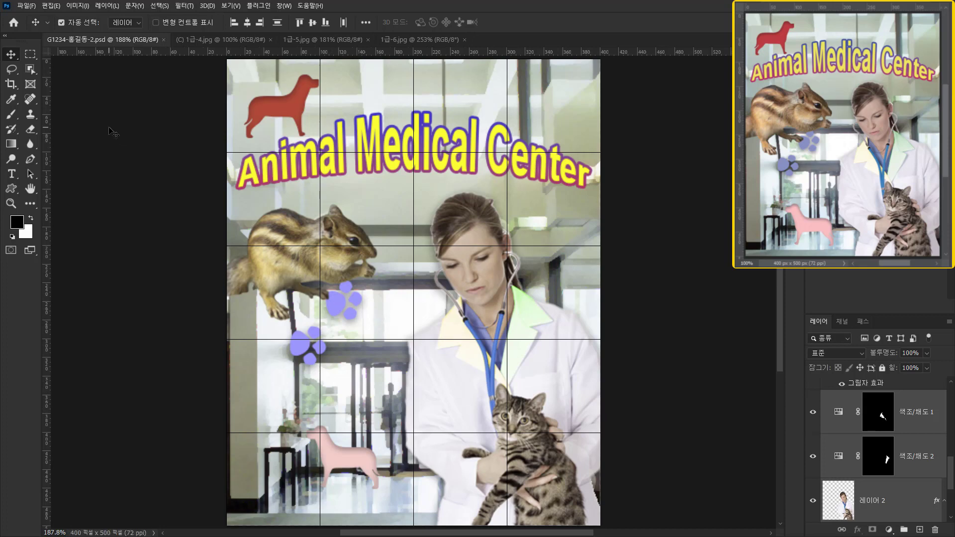
left_click(22, 7)
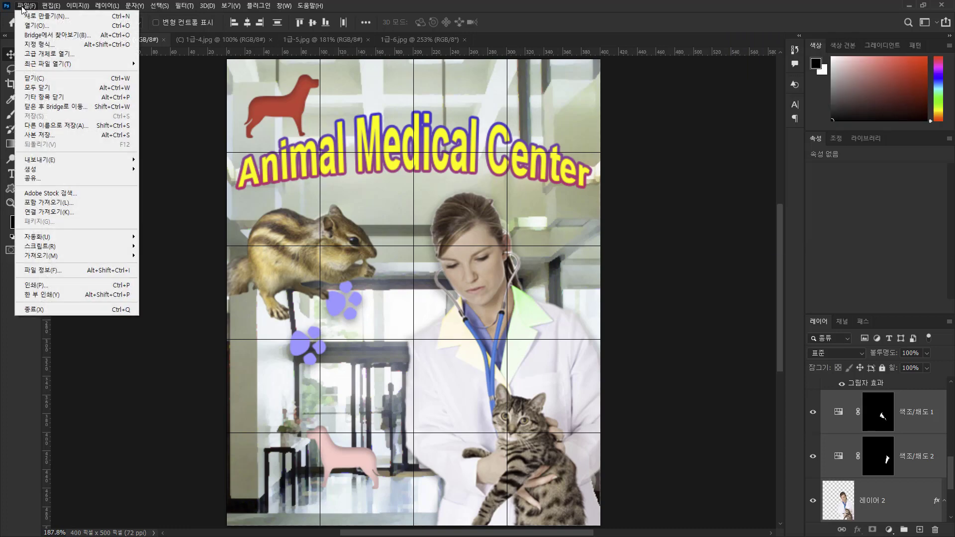
left_click(62, 135)
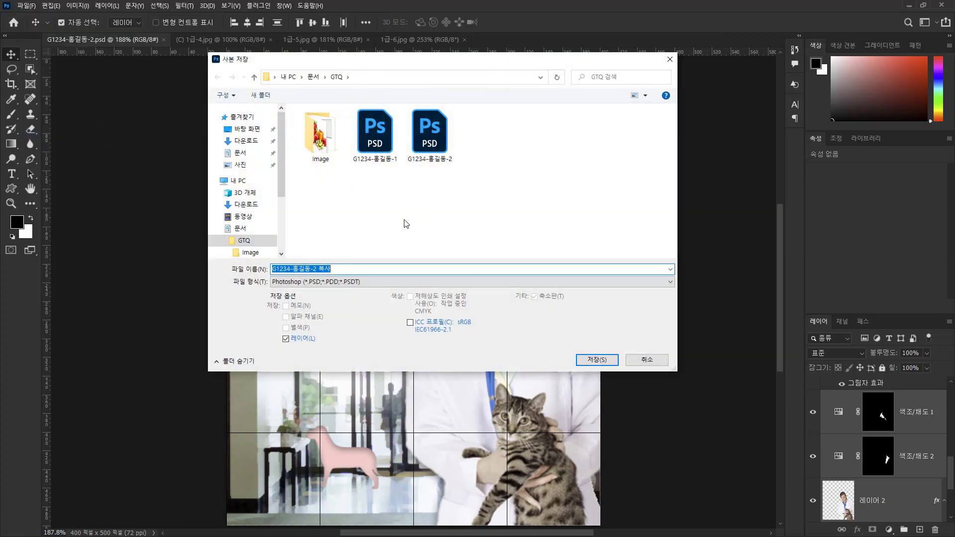
left_click(337, 270)
key("BackSpace")
key("BackSpace")
key("BackSpace")
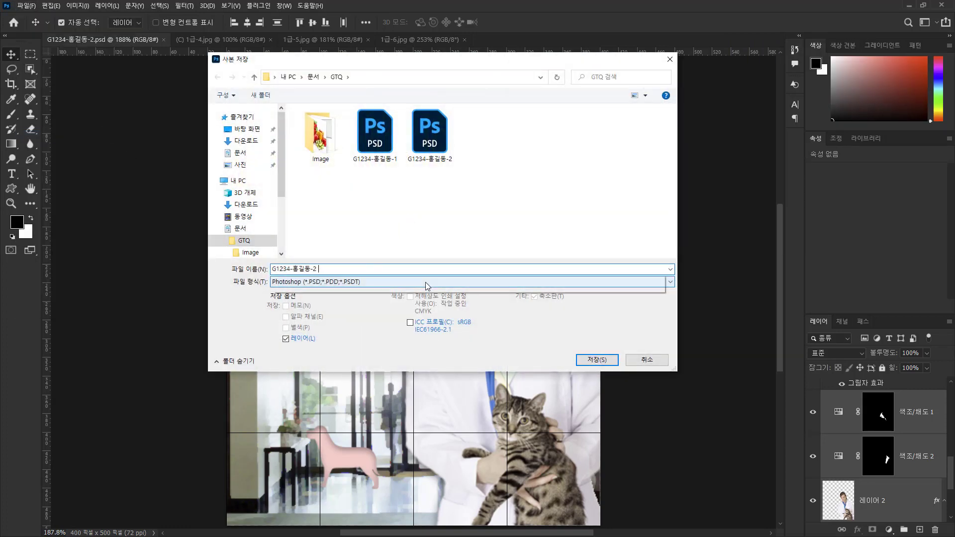
left_click(344, 282)
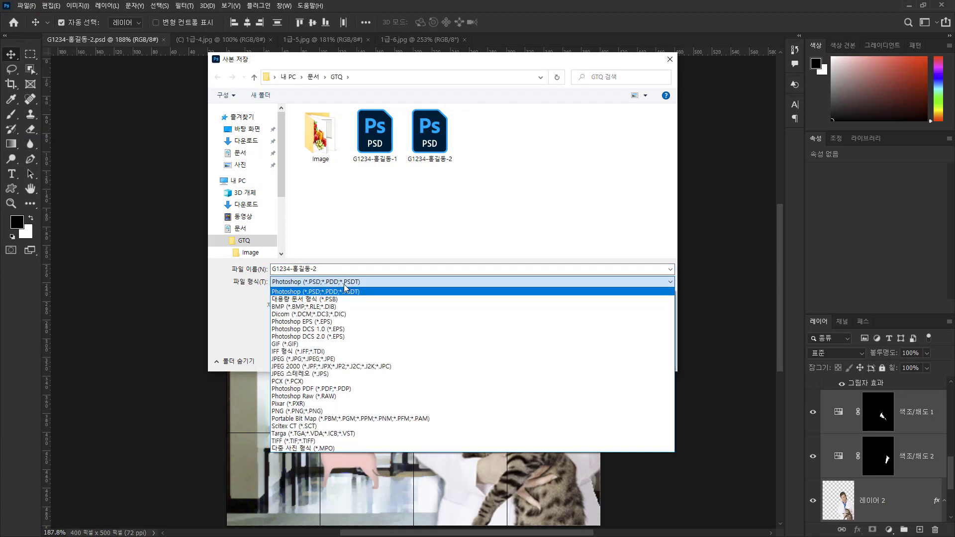
left_click(318, 359)
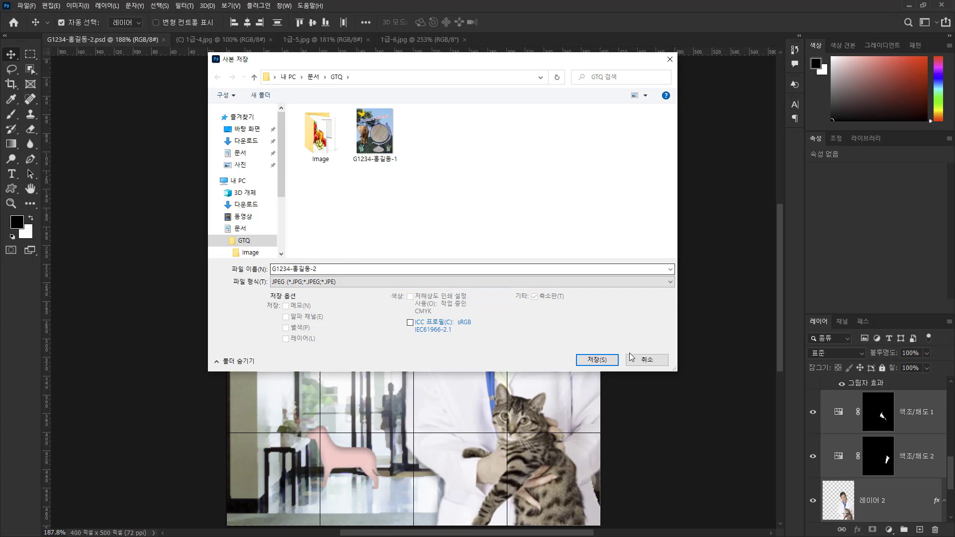
left_click(599, 360)
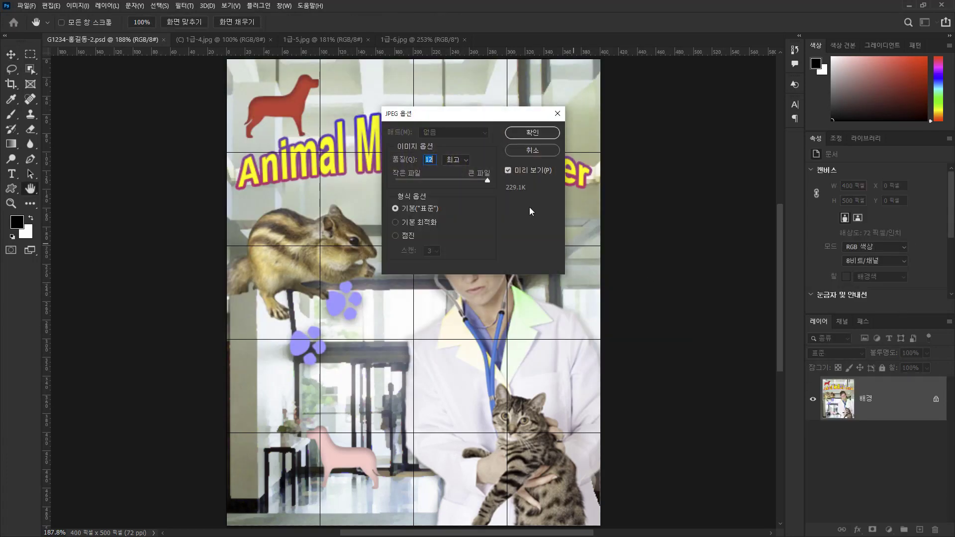
Lower the JPEG quality by four levels and accept the export options.
key("Down")
key("Down")
key("Down")
key("Down")
left_click(545, 133)
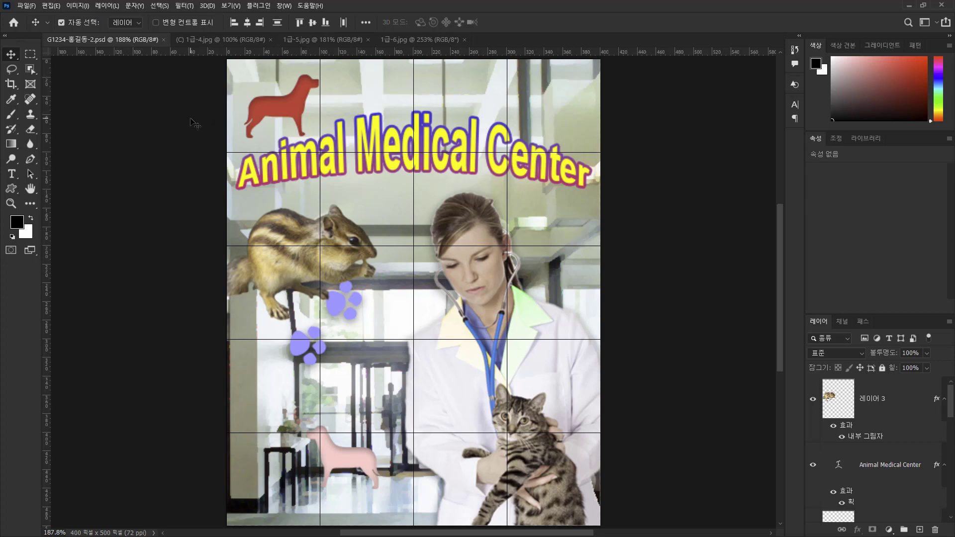
Resize the poster image to 40 × 50 pixels.
left_click(79, 6)
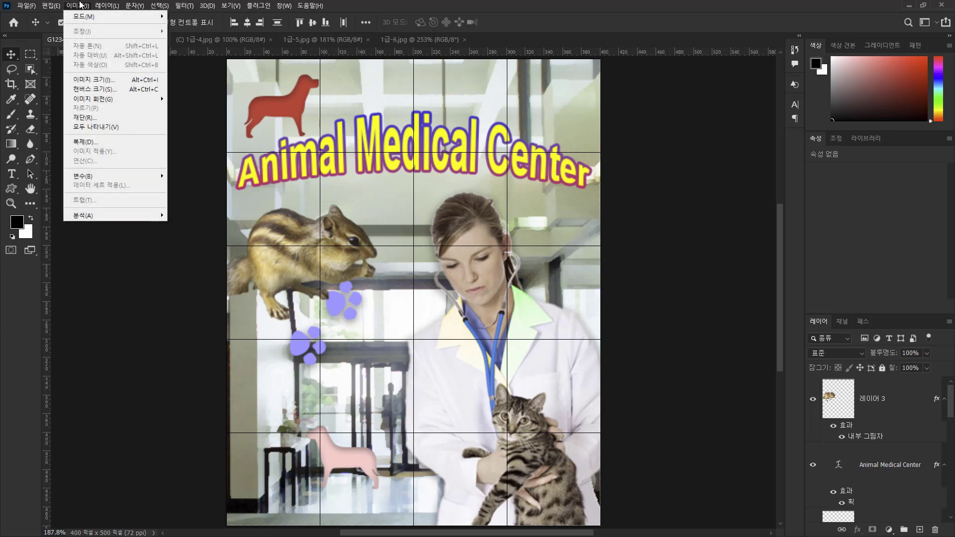
left_click(94, 79)
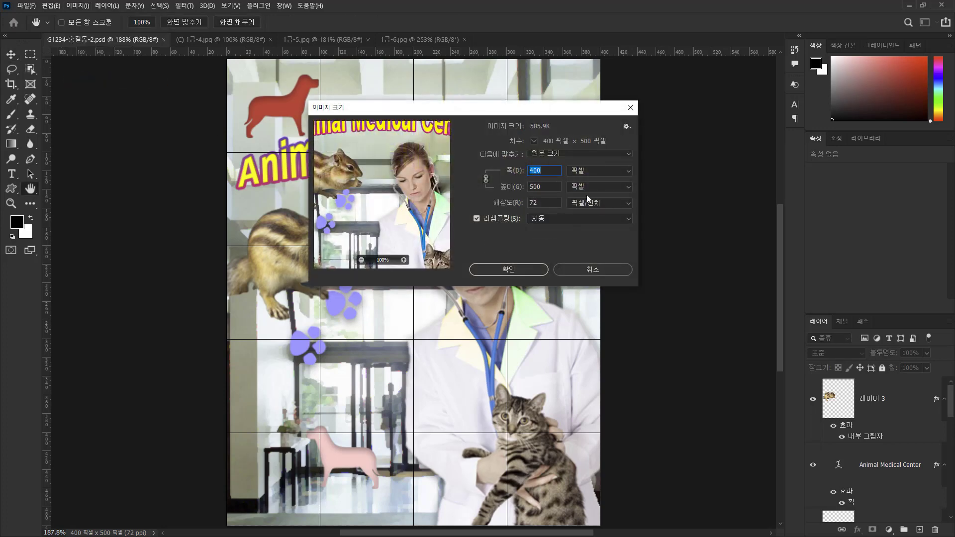
type("40")
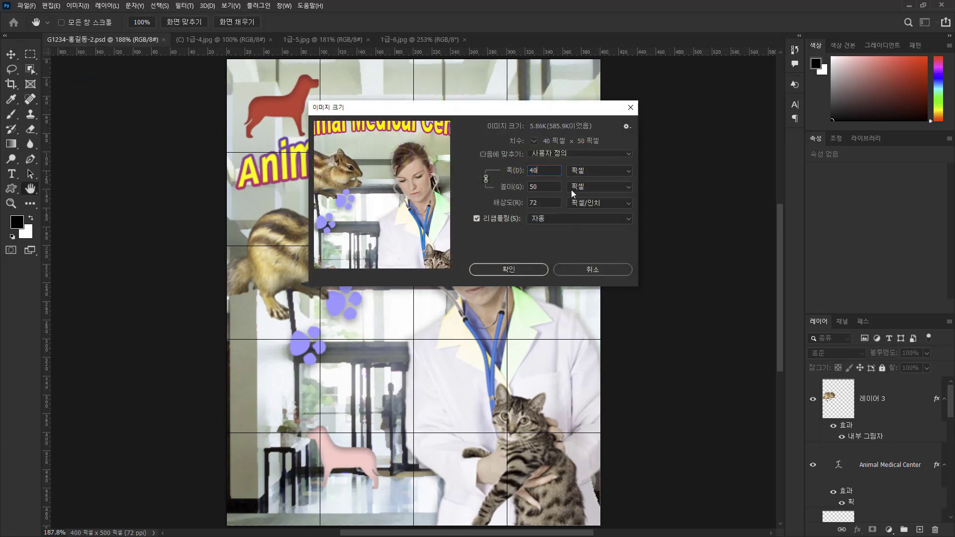
left_click(508, 270)
key("v")
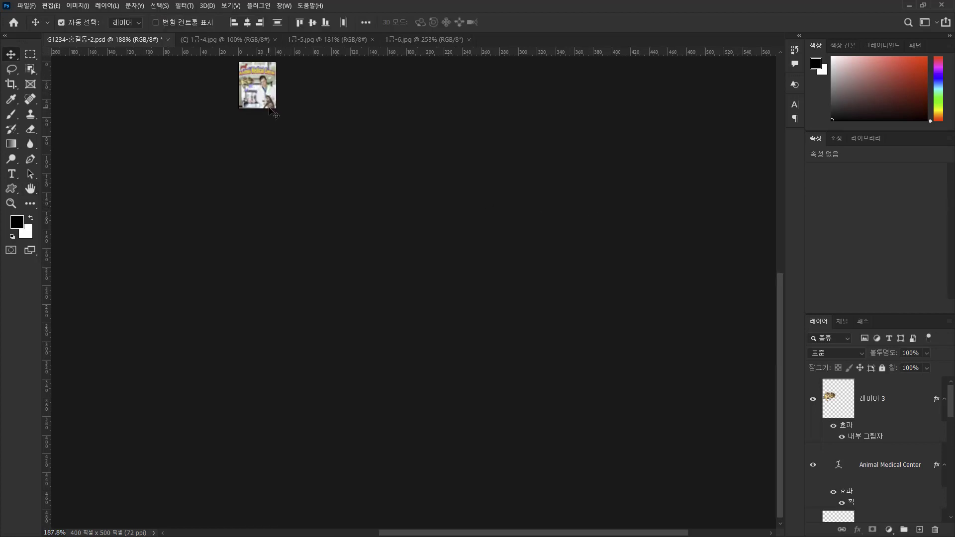